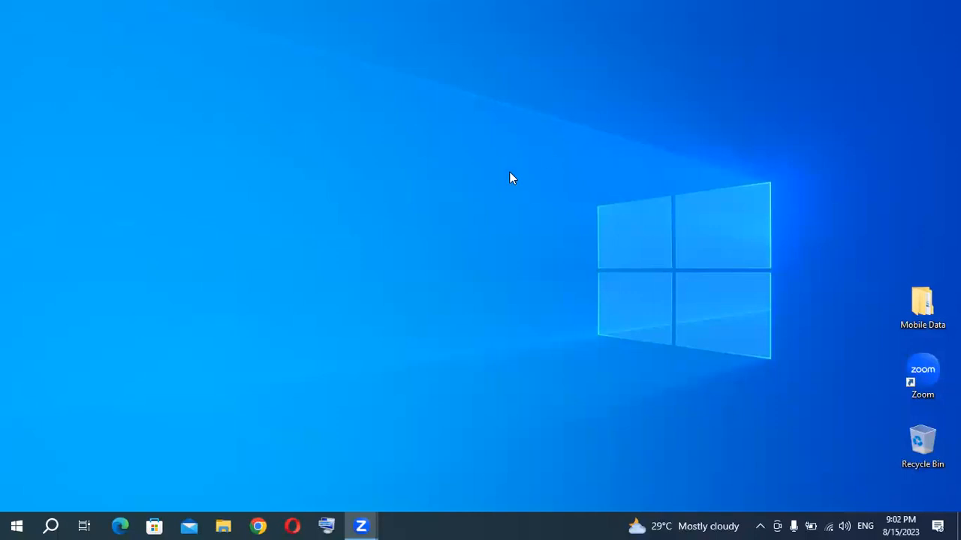
# Step: Start Word from the list of installed programs and create a blank document
pyautogui.click(16, 526)
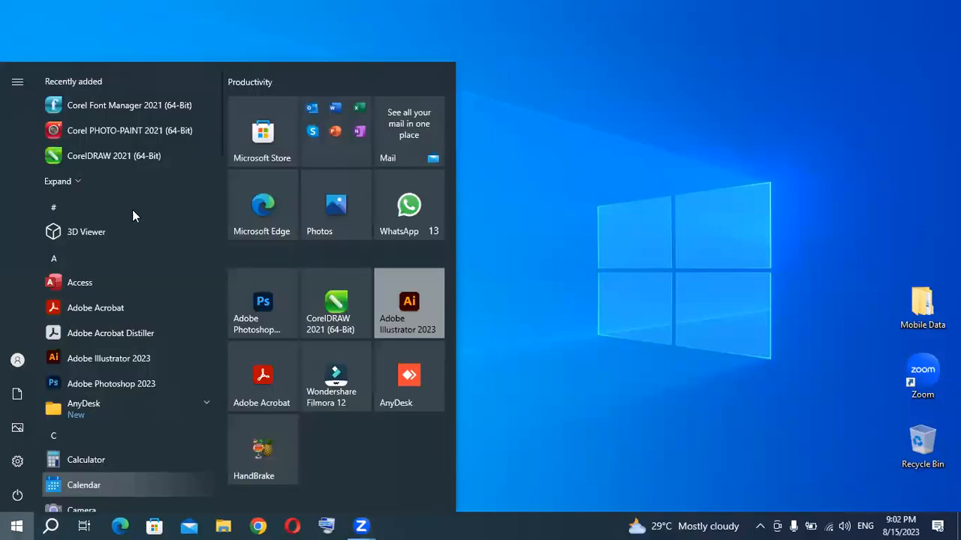
pyautogui.scroll(-12, 145, 217)
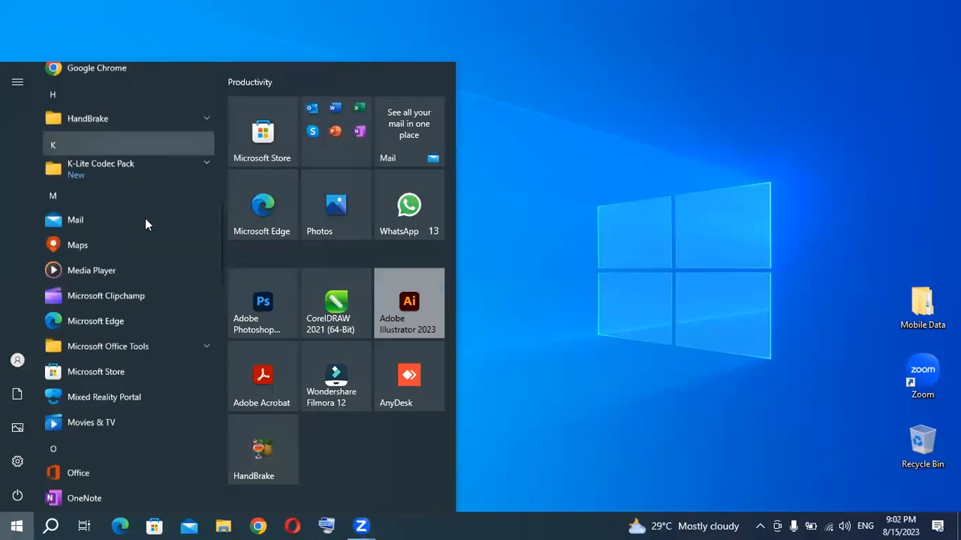
pyautogui.scroll(-10, 145, 219)
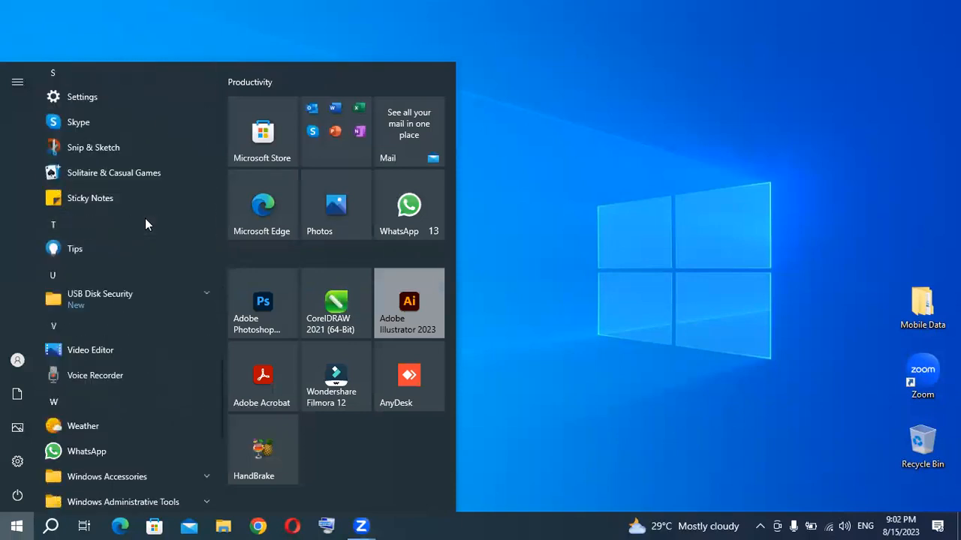
pyautogui.scroll(-5, 146, 222)
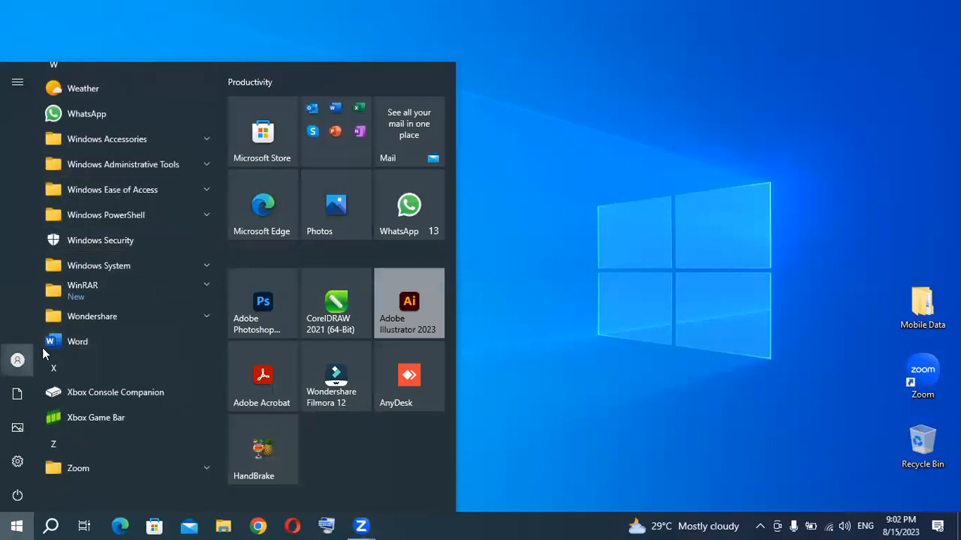
pyautogui.click(104, 342)
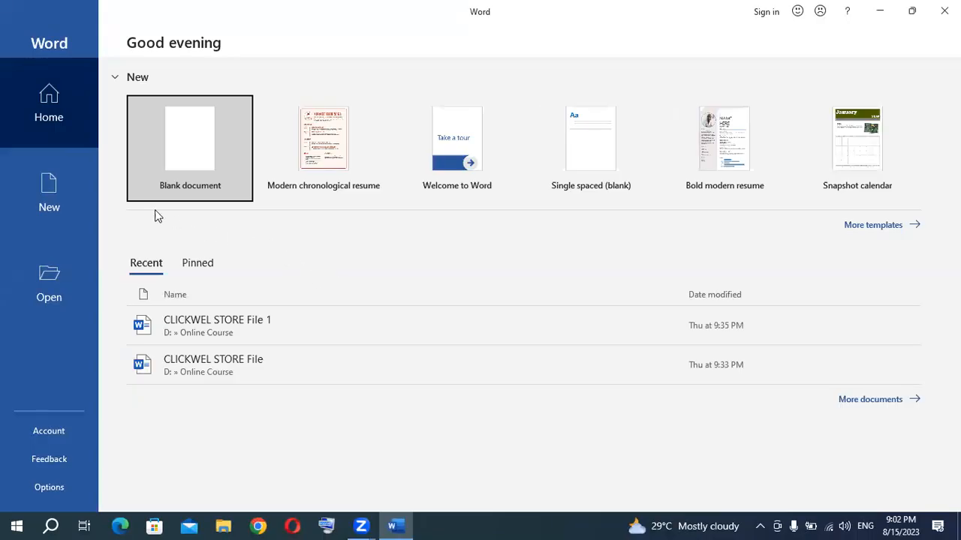
pyautogui.click(189, 155)
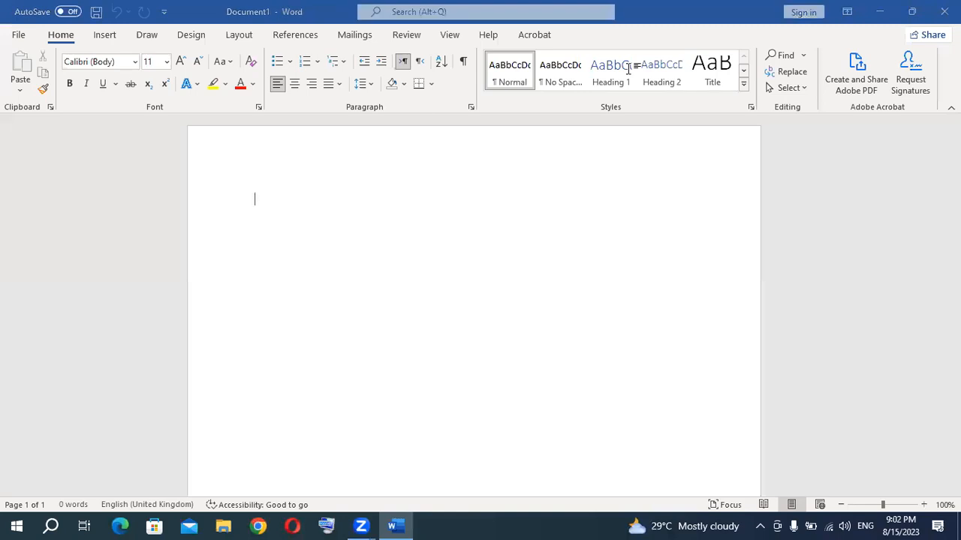
# Step: Create a second document from the Modern chronological resume template
pyautogui.click(18, 37)
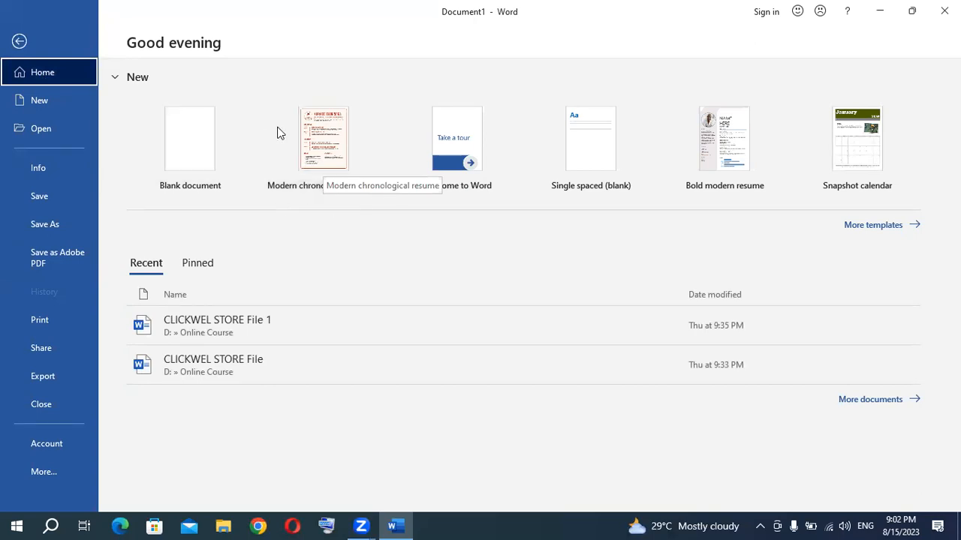
pyautogui.click(334, 154)
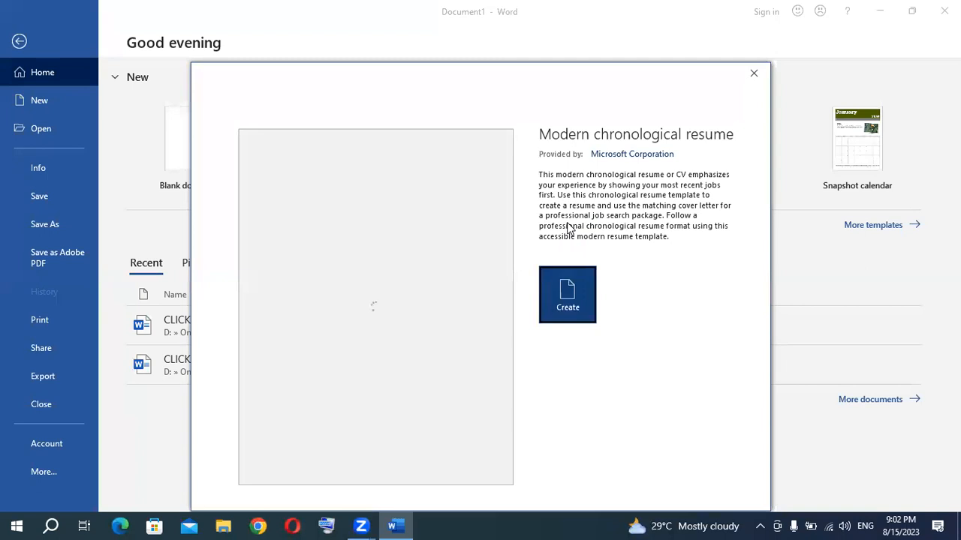
pyautogui.click(553, 286)
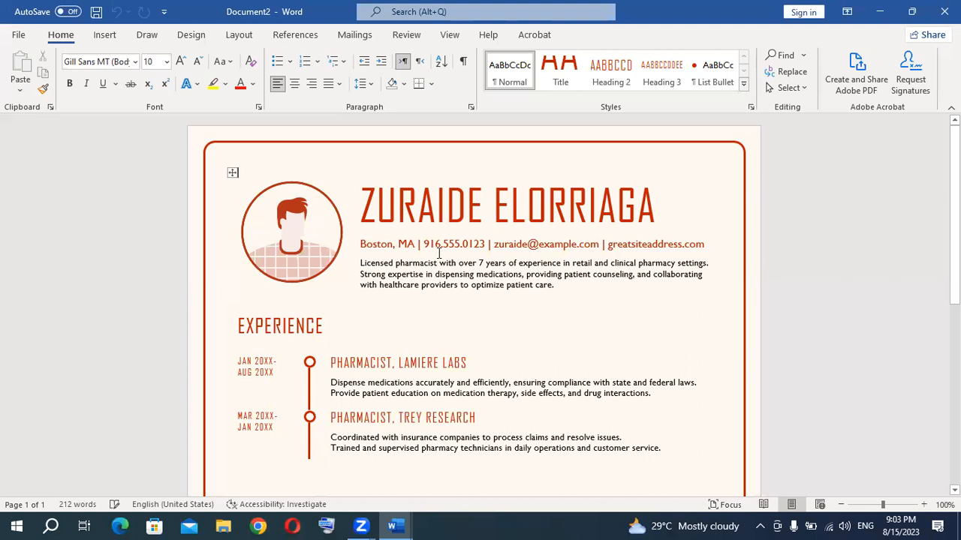
# Step: View the blank Document1 and return to the resume in Document2
pyautogui.moveTo(392, 526)
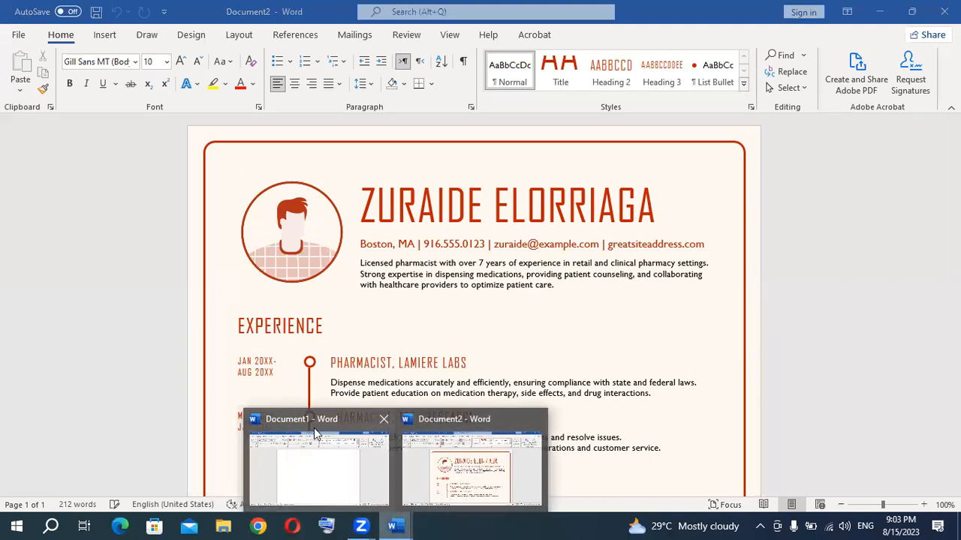
pyautogui.click(323, 459)
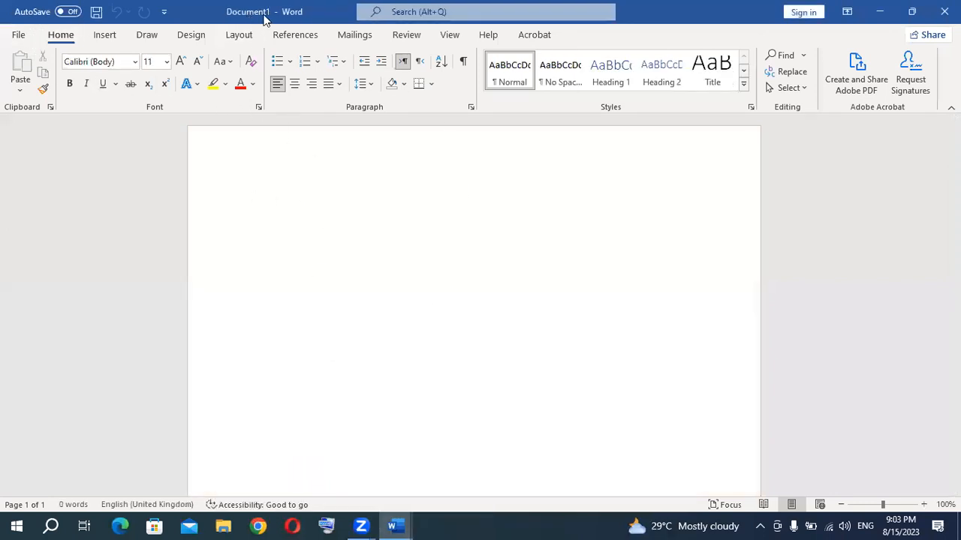
pyautogui.moveTo(392, 526)
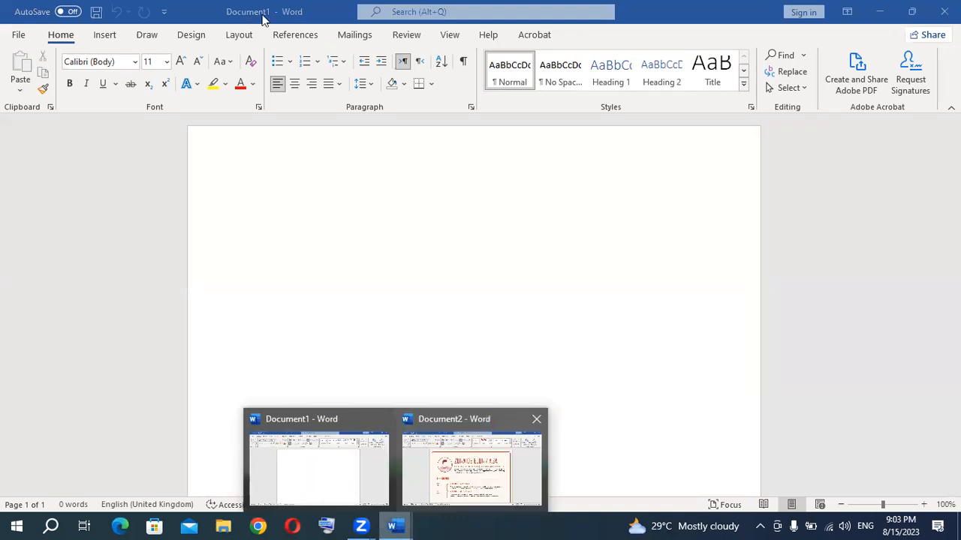
pyautogui.click(471, 465)
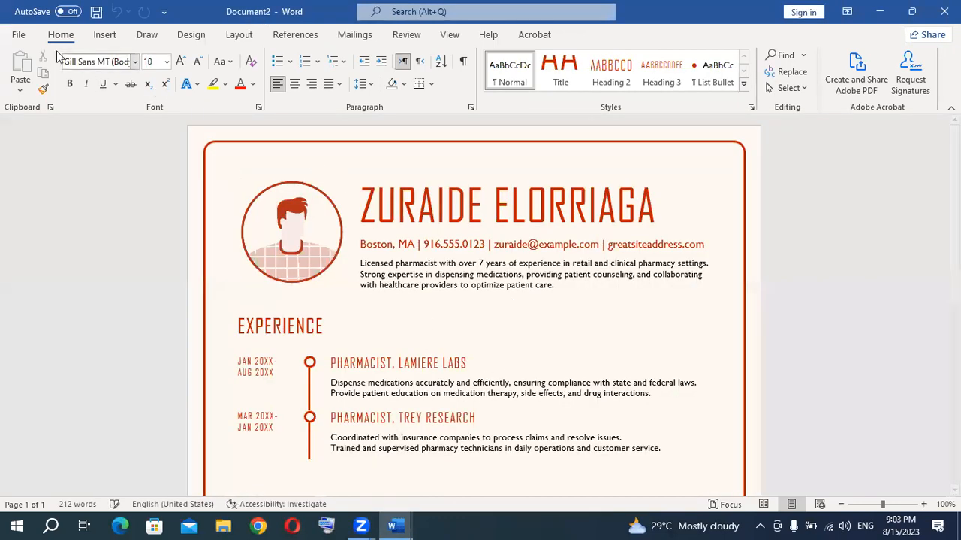
# Step: Create another new blank document alongside the resume
pyautogui.click(24, 36)
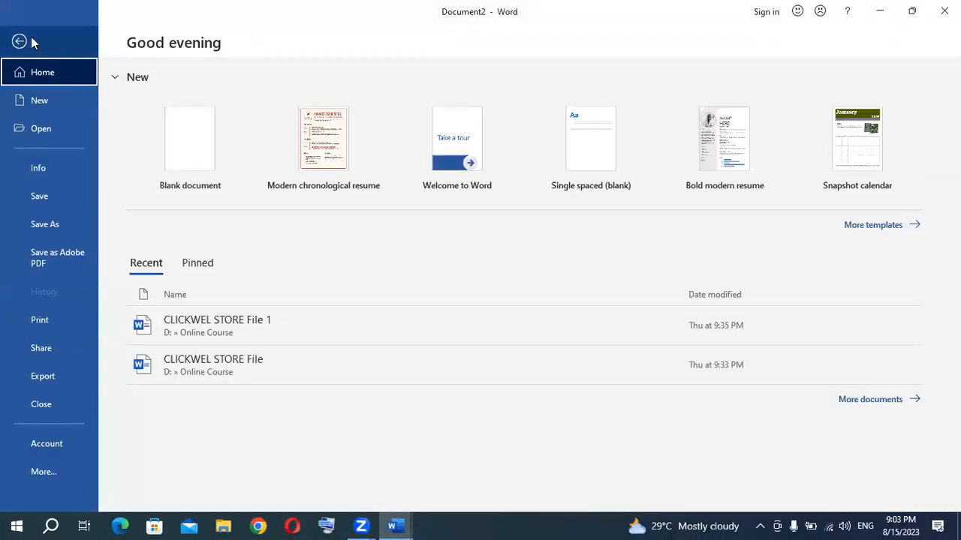
pyautogui.click(44, 102)
pyautogui.click(231, 168)
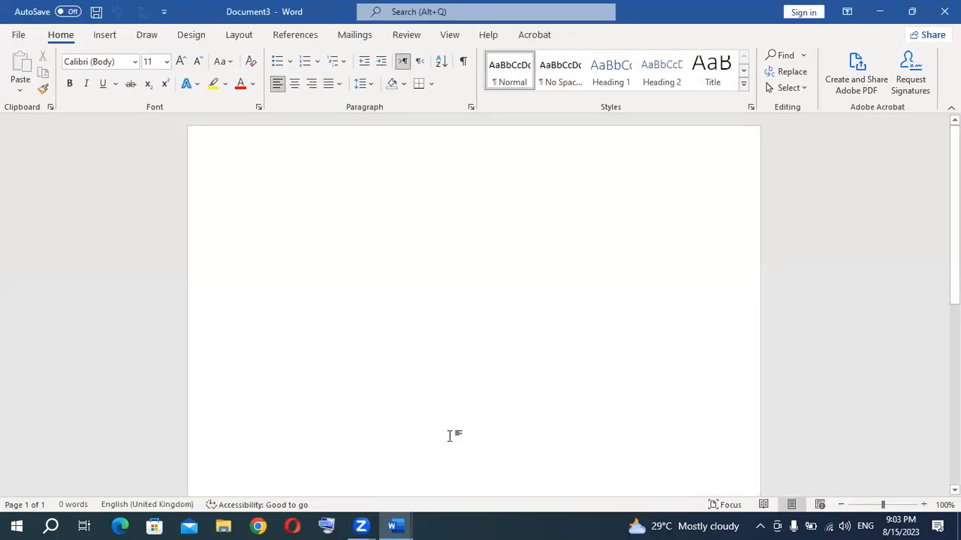
# Step: Save the resume document under its suggested name as a Word Document in the Online Course folder on Local Disk (D:)
pyautogui.moveTo(392, 526)
pyautogui.hotkey('alt', 'Tab')
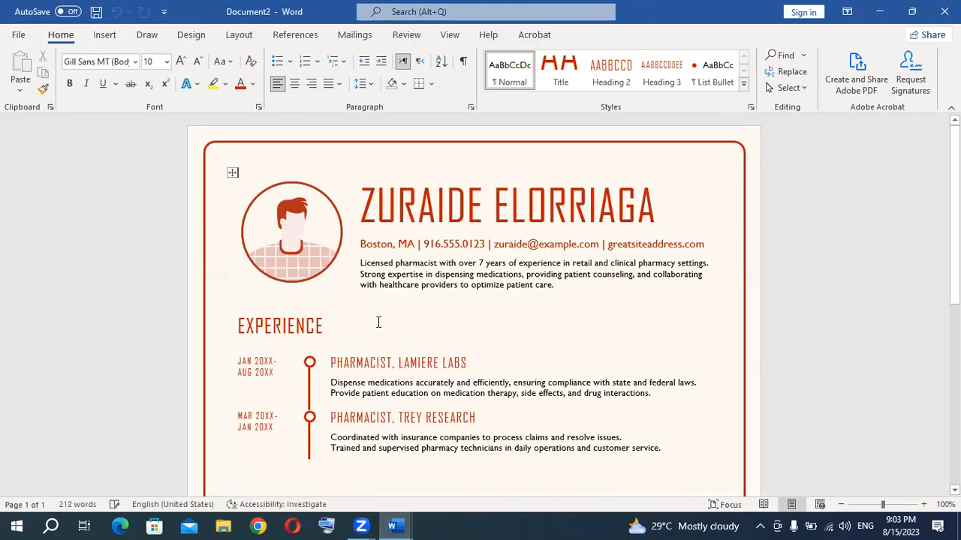
pyautogui.hotkey('ctrl', 's')
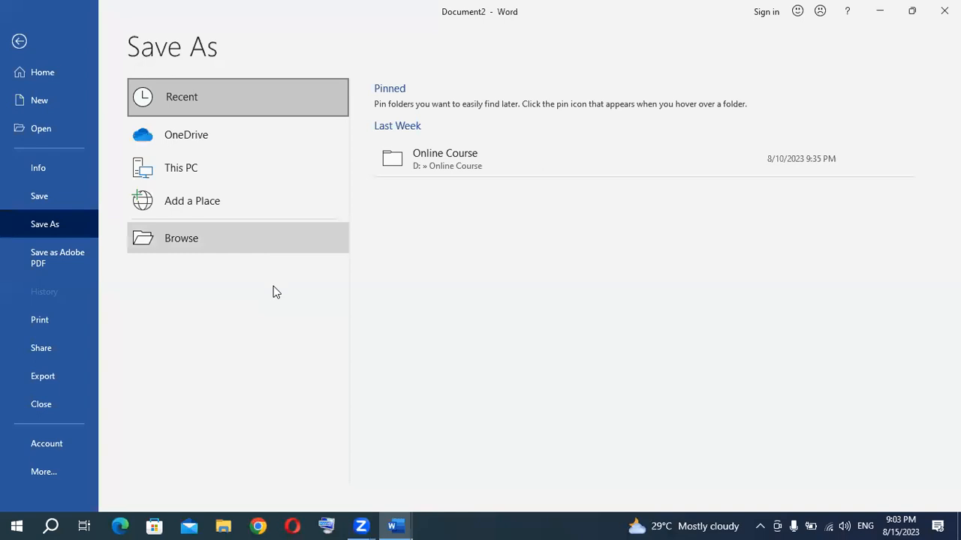
pyautogui.click(266, 239)
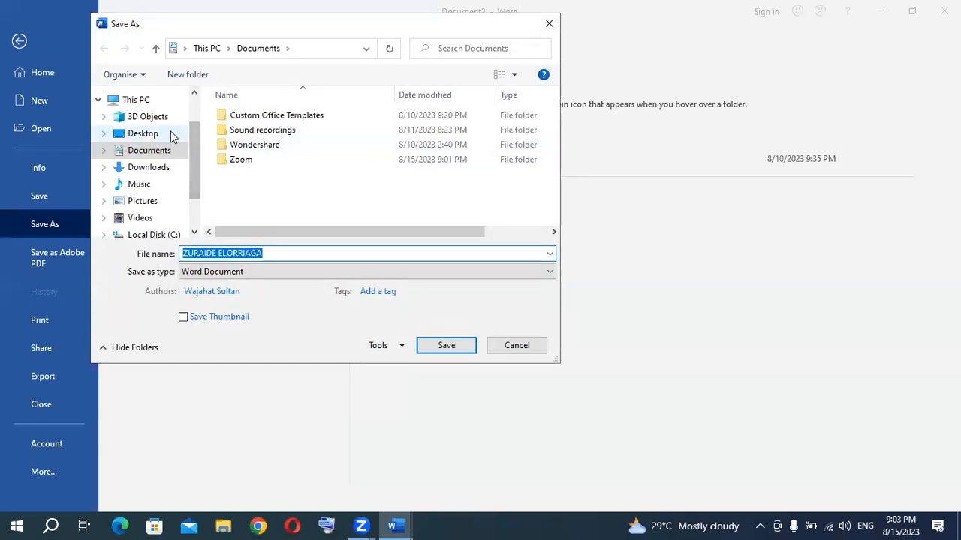
pyautogui.scroll(-2, 190, 184)
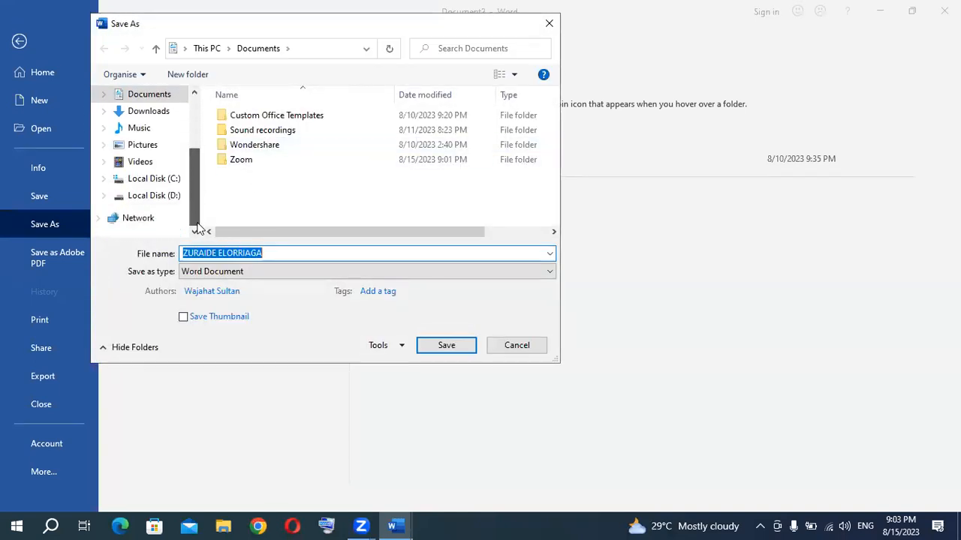
pyautogui.click(162, 197)
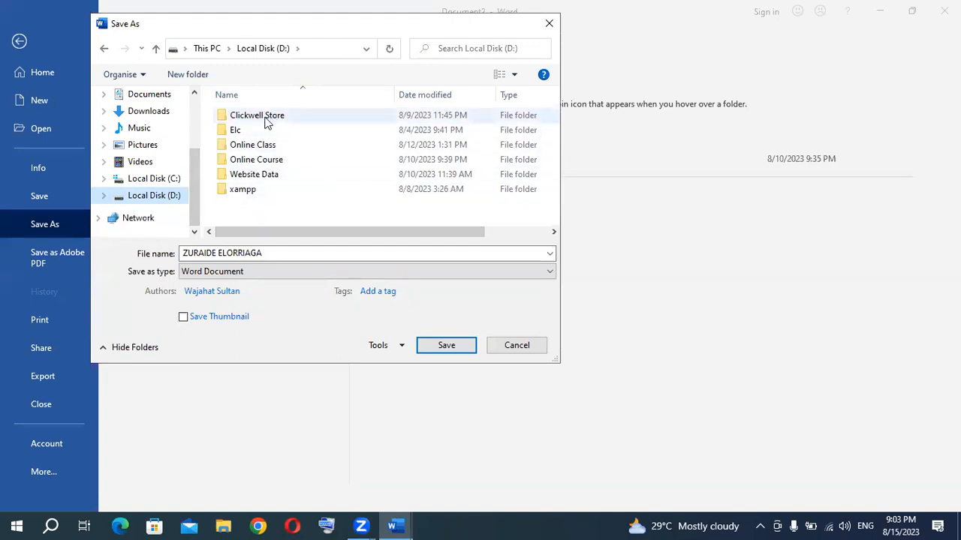
pyautogui.click(242, 132)
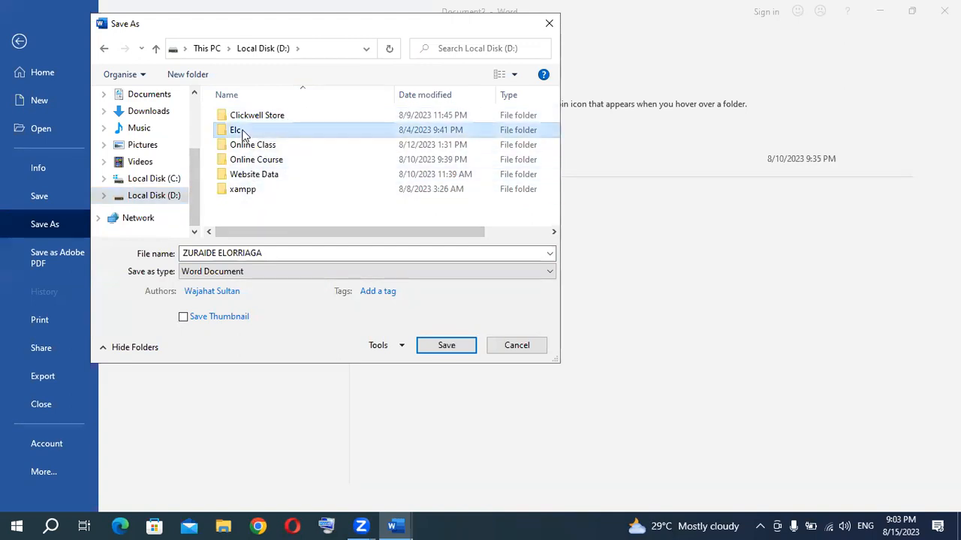
pyautogui.doubleClick(241, 132)
pyautogui.click(156, 51)
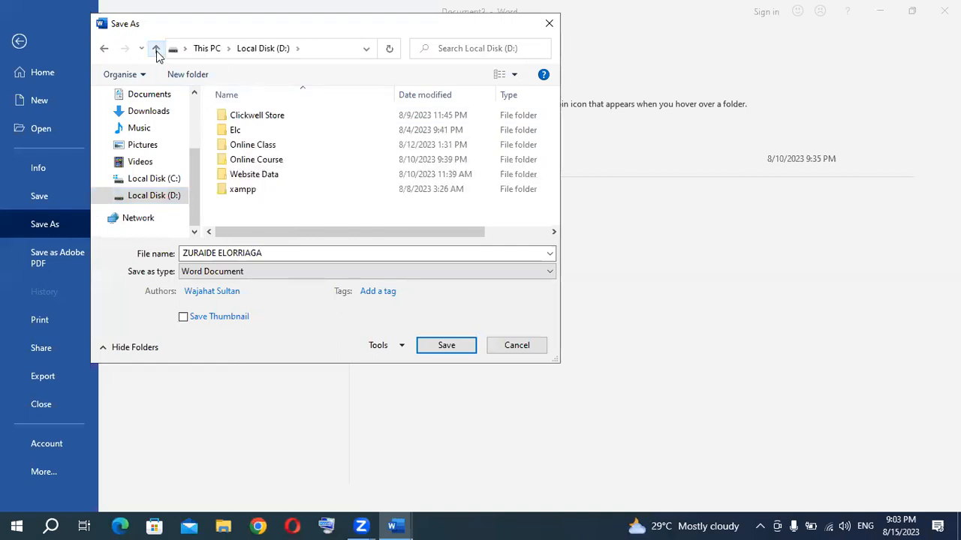
pyautogui.doubleClick(244, 161)
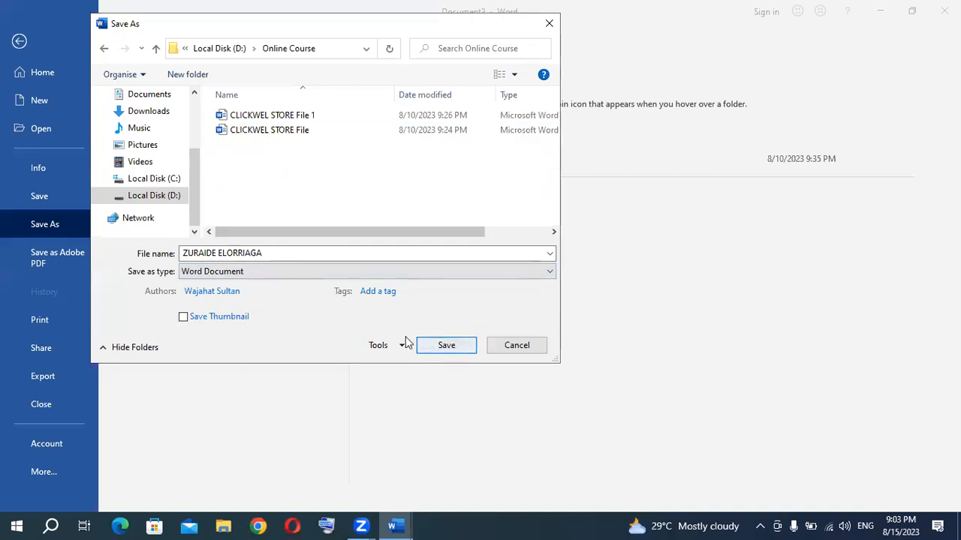
pyautogui.click(443, 346)
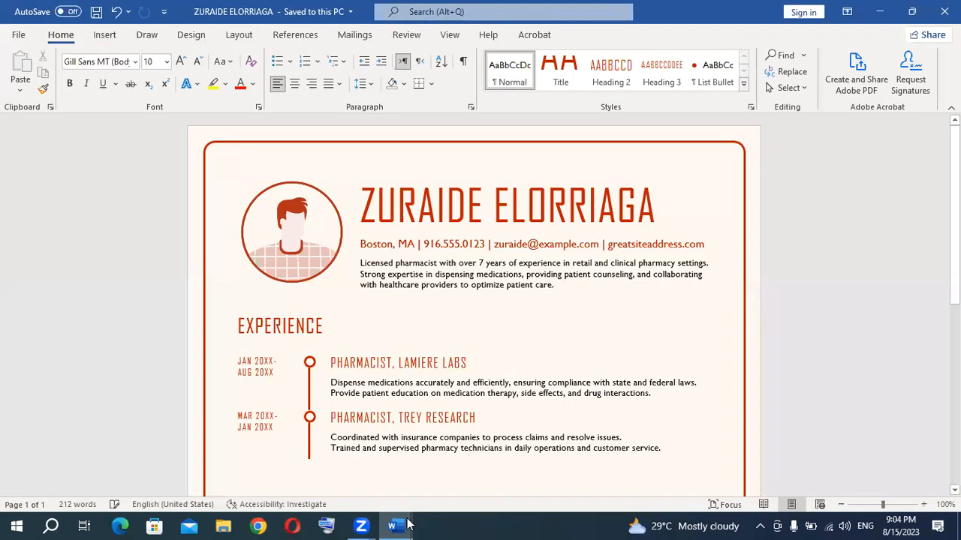
# Step: Switch to the blank Document3 and enter the text "COMPUTER EDUCATION" on its first line
pyautogui.hotkey('ctrl', 'n')
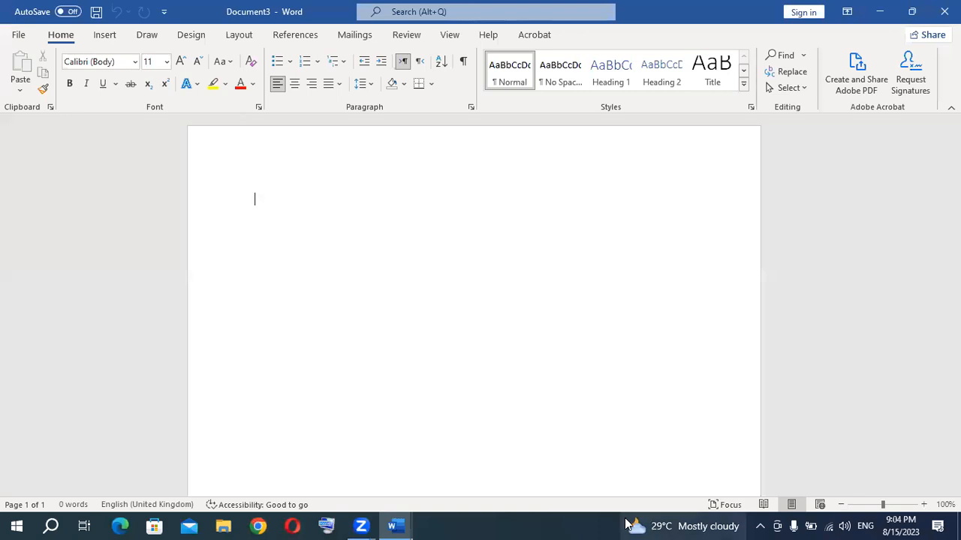
pyautogui.write('COMPUTER EDU')
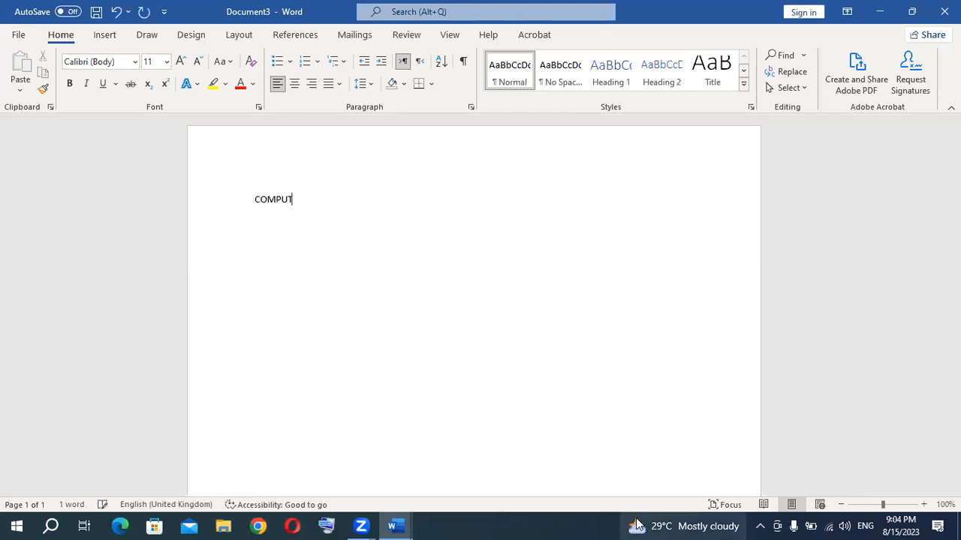
pyautogui.moveTo(643, 526)
pyautogui.write('CATIO')
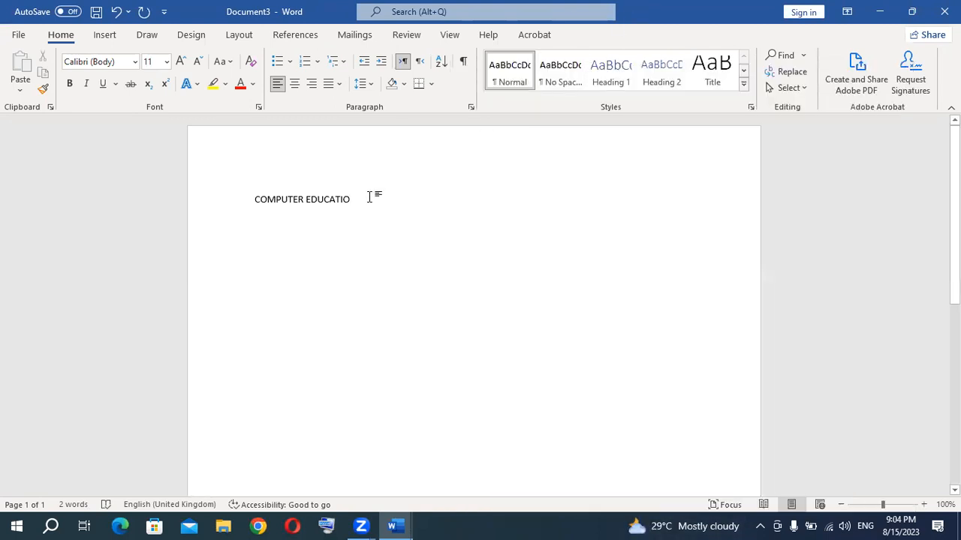
pyautogui.write('N')
# Step: Save the document as COMPUTER EDUCATION, a Word Document, in the Online Course folder on Local Disk (D:)
pyautogui.click(19, 35)
pyautogui.click(46, 219)
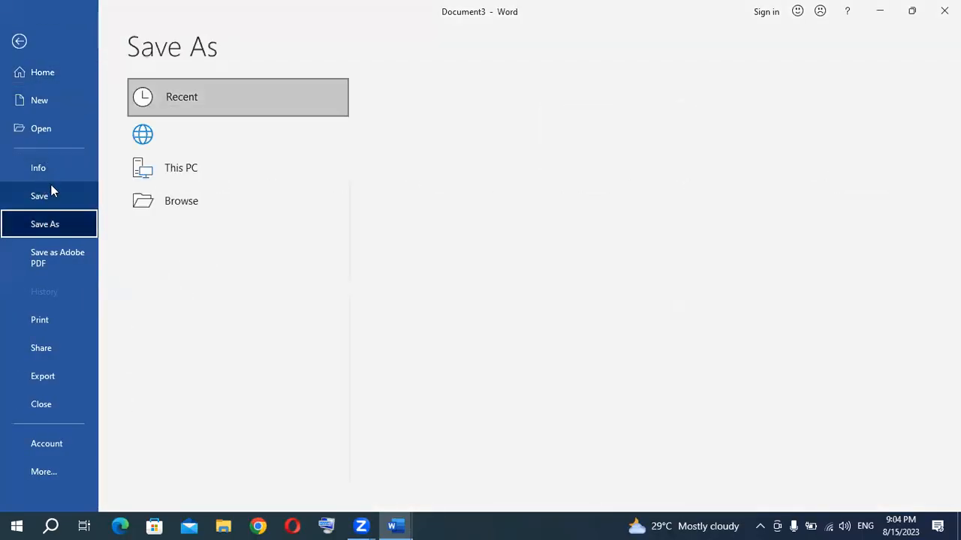
pyautogui.click(198, 245)
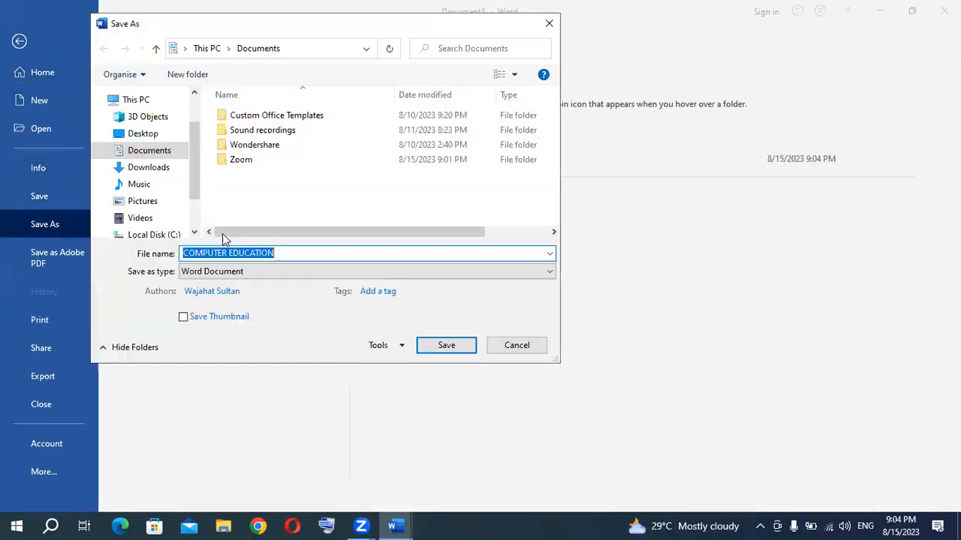
pyautogui.scroll(-1, 197, 195)
pyautogui.scroll(-1, 198, 195)
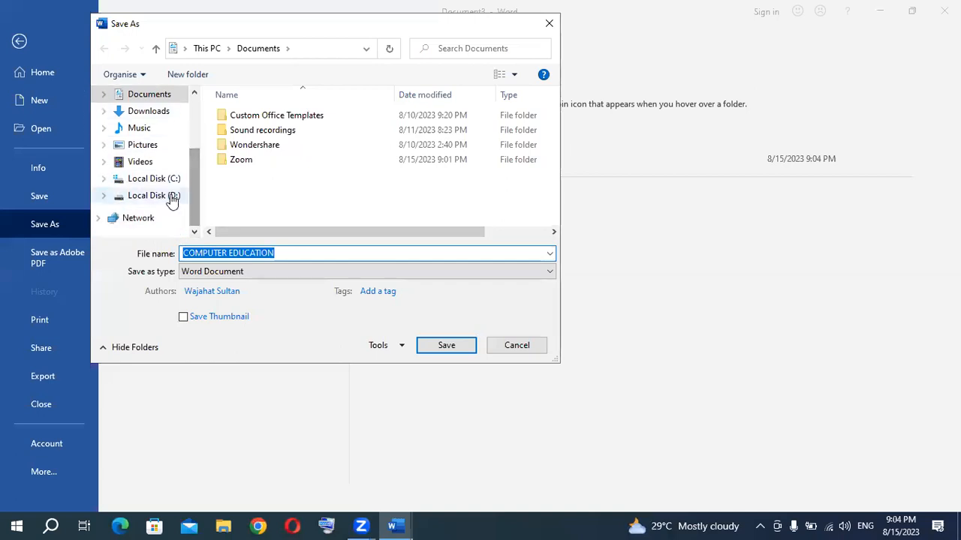
pyautogui.click(158, 197)
pyautogui.click(261, 163)
pyautogui.doubleClick(260, 163)
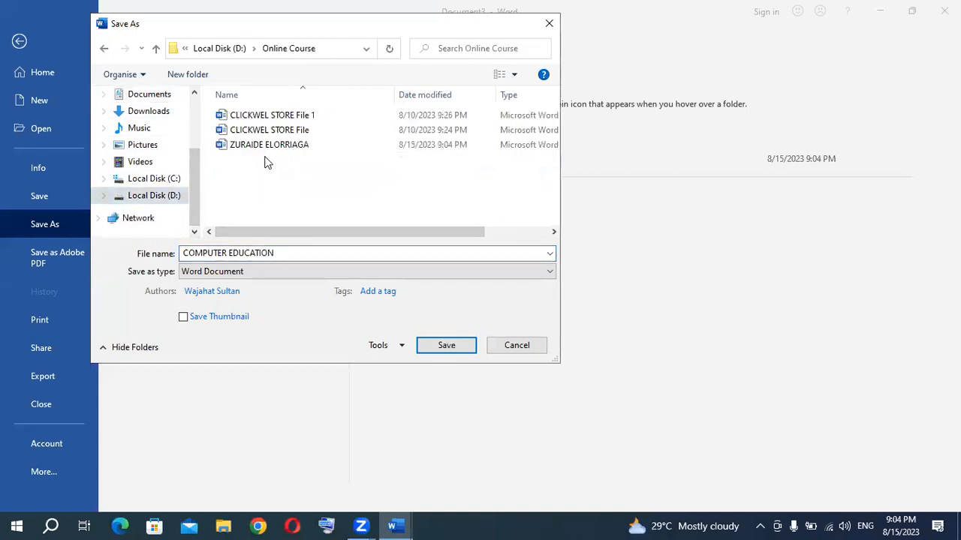
pyautogui.click(285, 254)
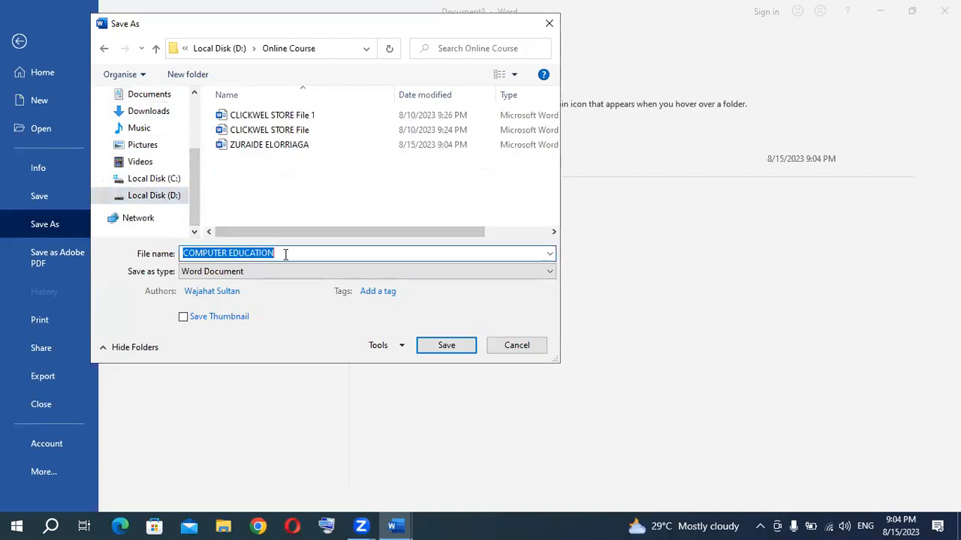
pyautogui.click(446, 346)
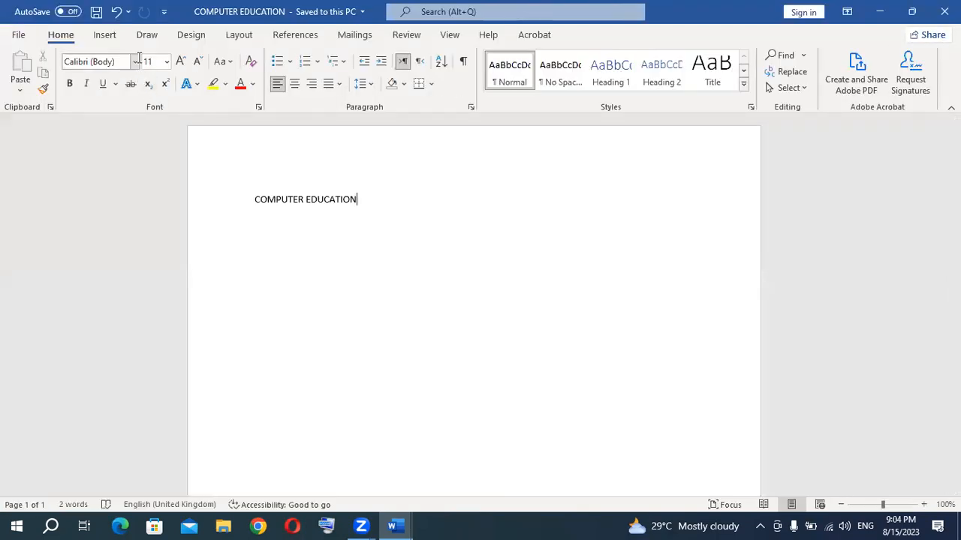
# Step: Switch back to the saved resume document and examine its Education, Skills and Activities sections
pyautogui.click(380, 474)
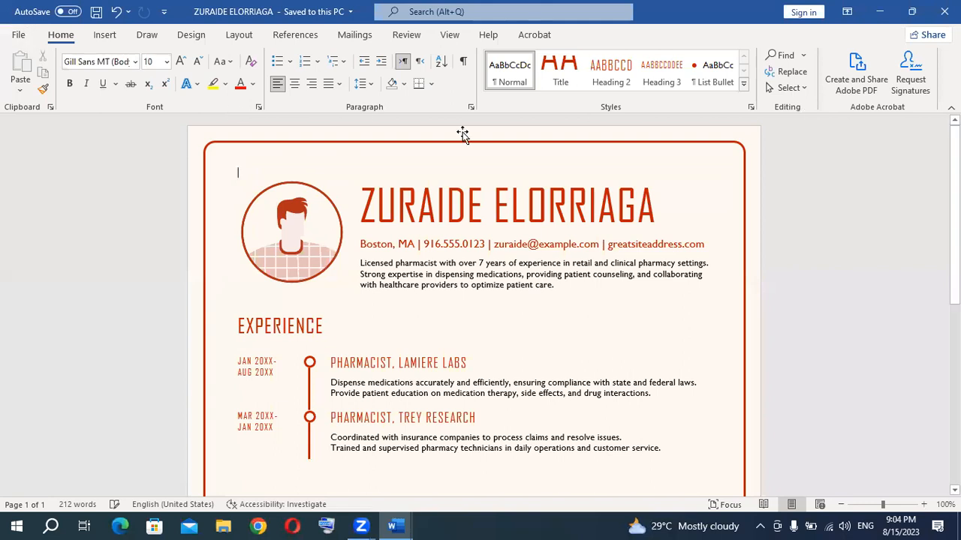
pyautogui.scroll(-8, 317, 188)
pyautogui.scroll(-1, 331, 199)
pyautogui.click(423, 408)
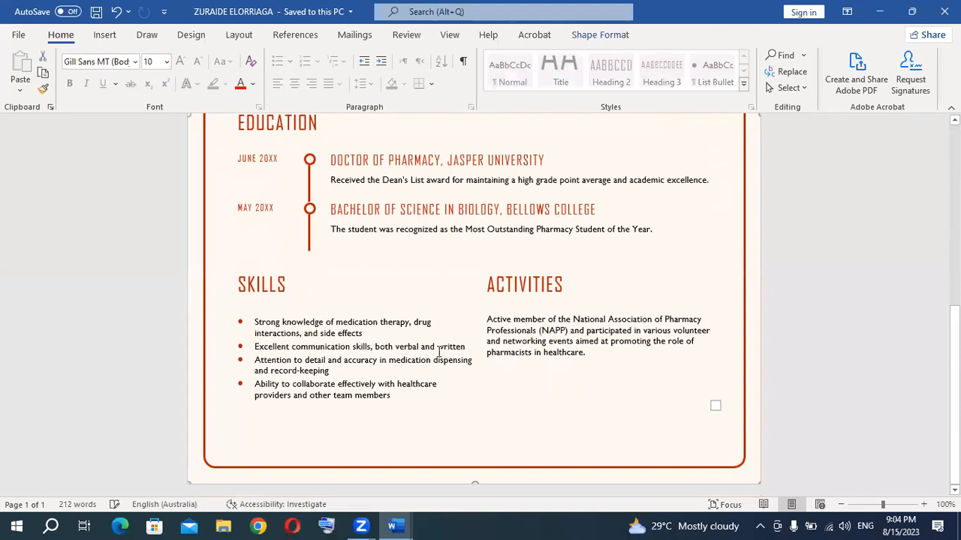
# Step: Switch to the COMPUTER EDUCATION document and generate sample text below its title with =rand(15)
pyautogui.scroll(2, 189, 154)
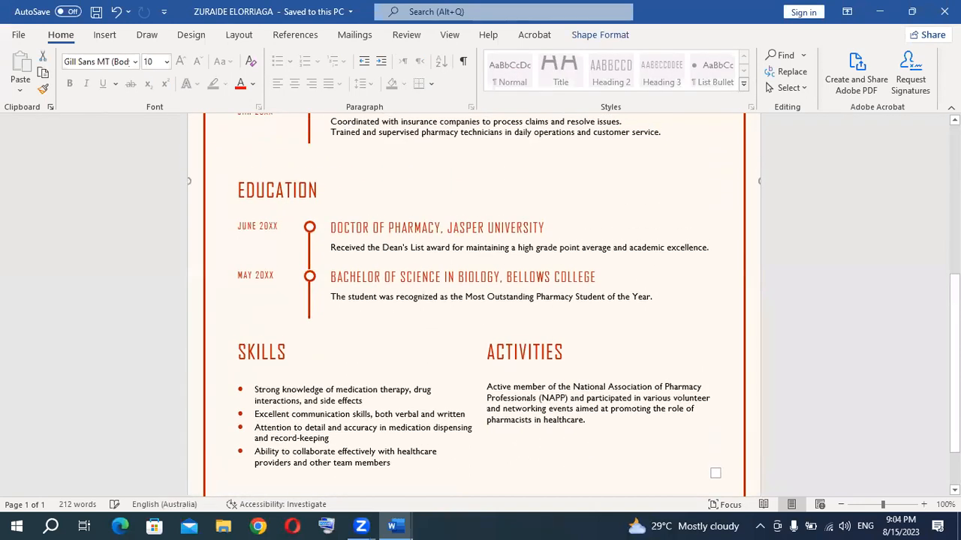
pyautogui.click(879, 12)
pyautogui.moveTo(405, 199); pyautogui.dragTo(247, 199)
pyautogui.click(397, 212)
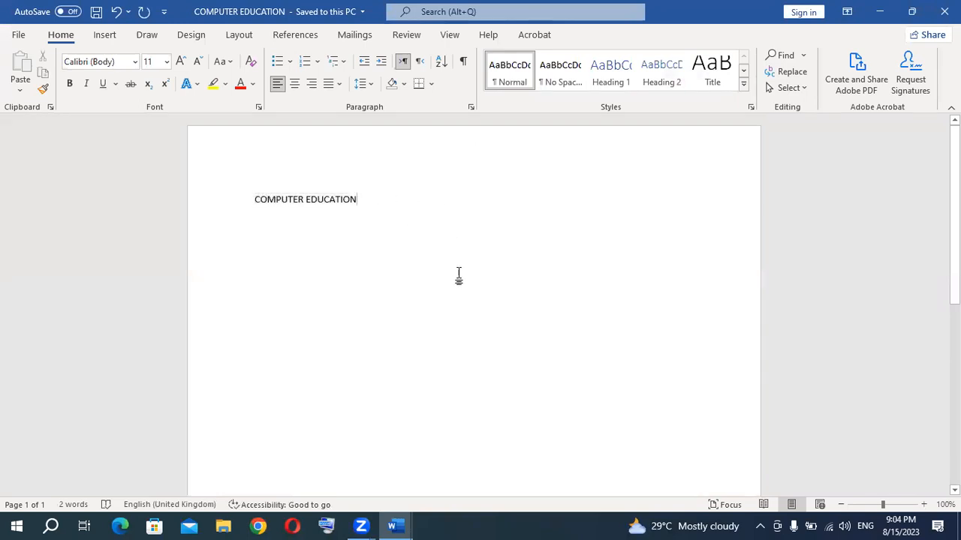
pyautogui.press('Return')
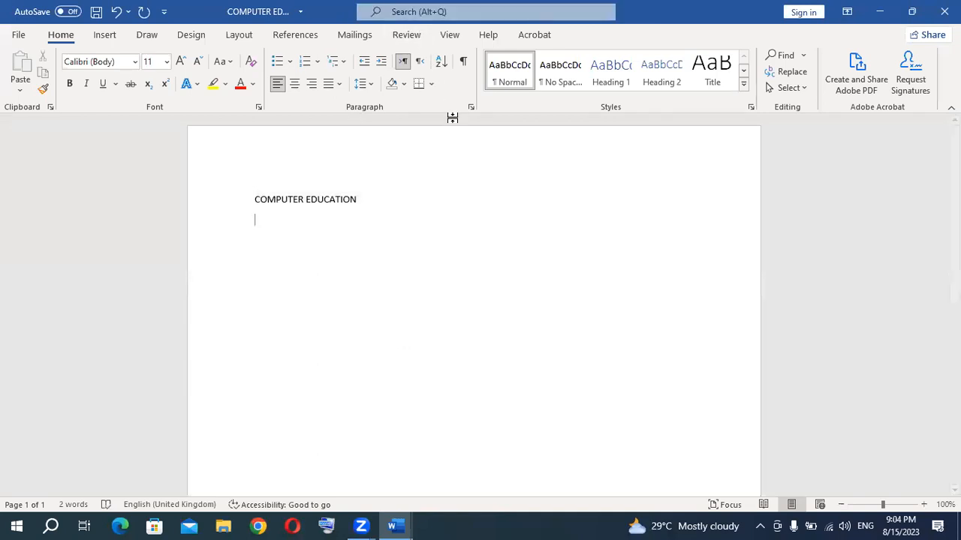
pyautogui.write('=')
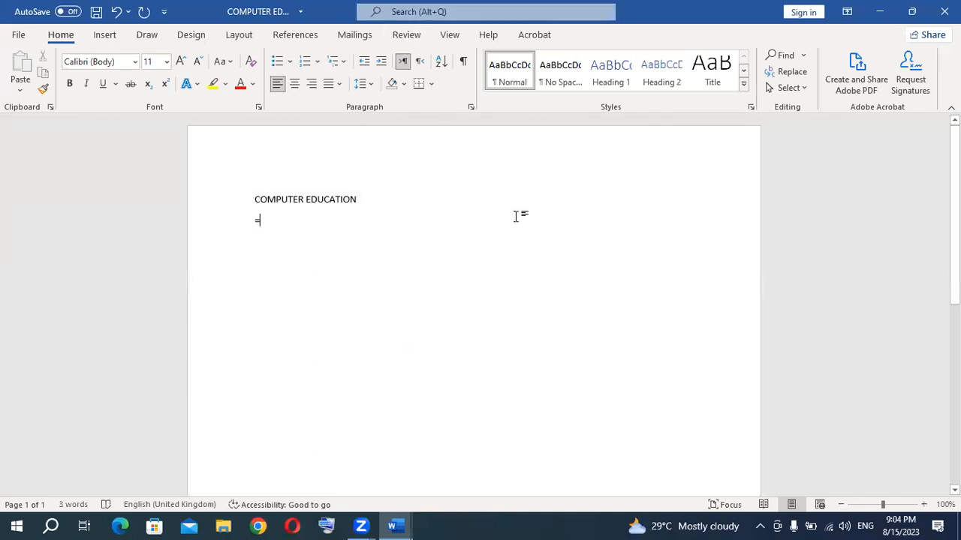
pyautogui.write('rand(15)')
pyautogui.press('Return')
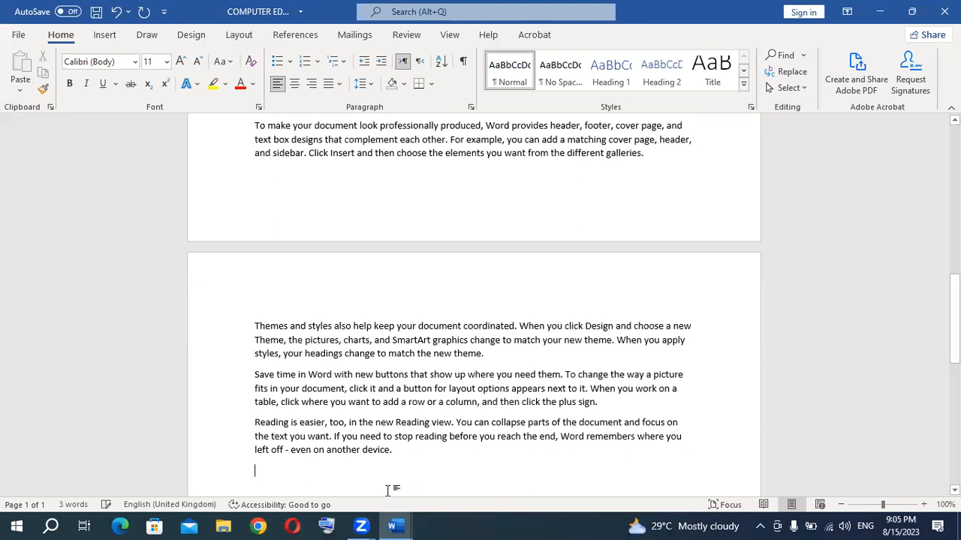
# Step: Show the number row and symbols on the on-screen keyboard, minimize it, and examine the generated text from beginning to end
pyautogui.click(328, 524)
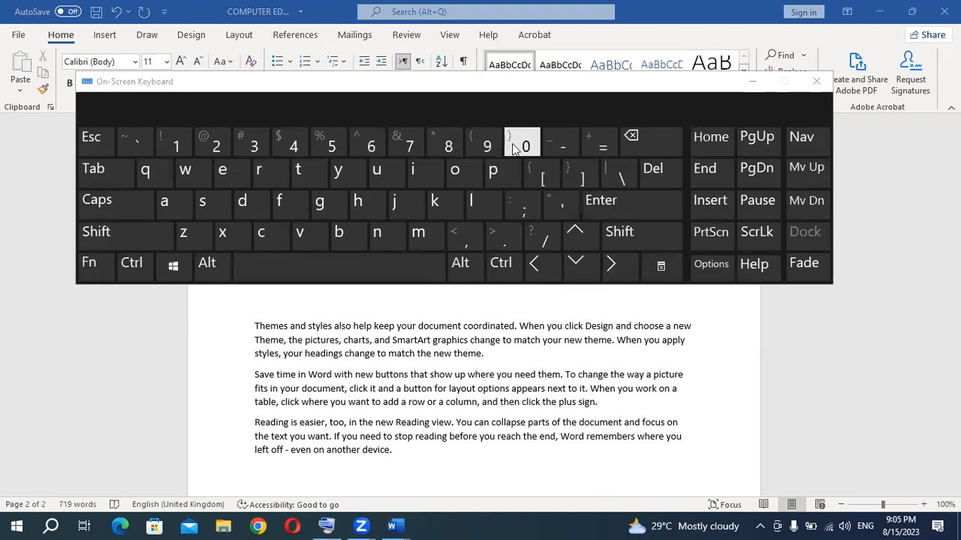
pyautogui.click(751, 82)
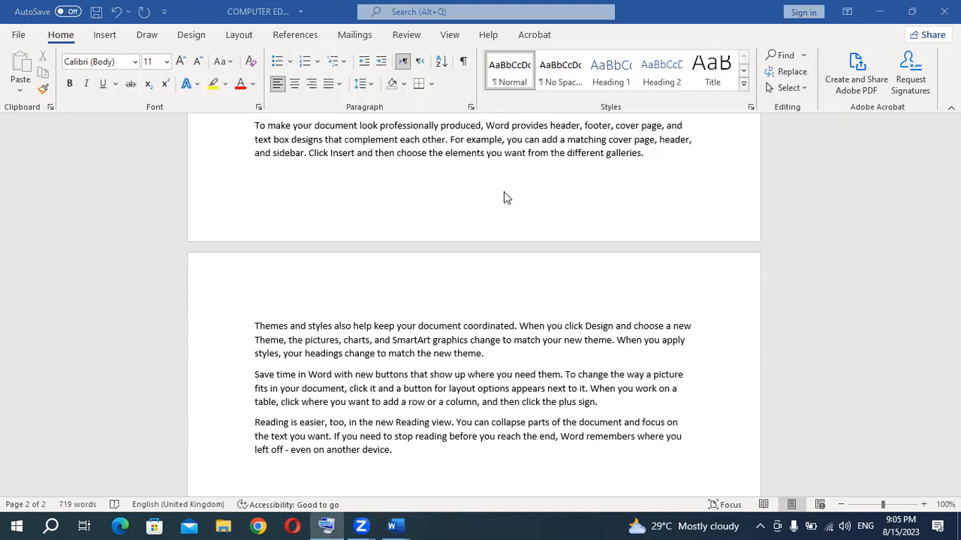
pyautogui.scroll(-1, 481, 243)
pyautogui.scroll(-1, 481, 241)
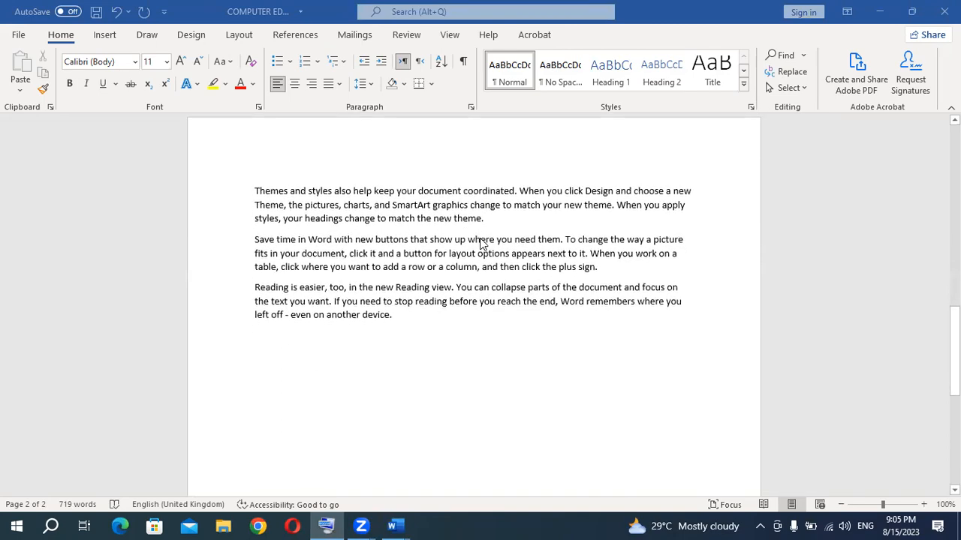
pyautogui.scroll(20, 484, 331)
pyautogui.scroll(2, 487, 333)
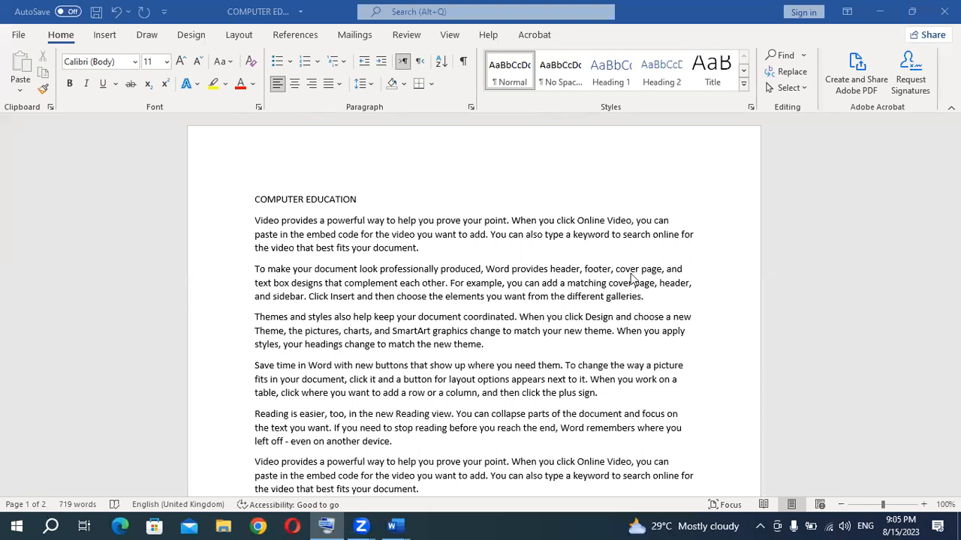
pyautogui.scroll(-3, 538, 289)
pyautogui.scroll(-13, 536, 283)
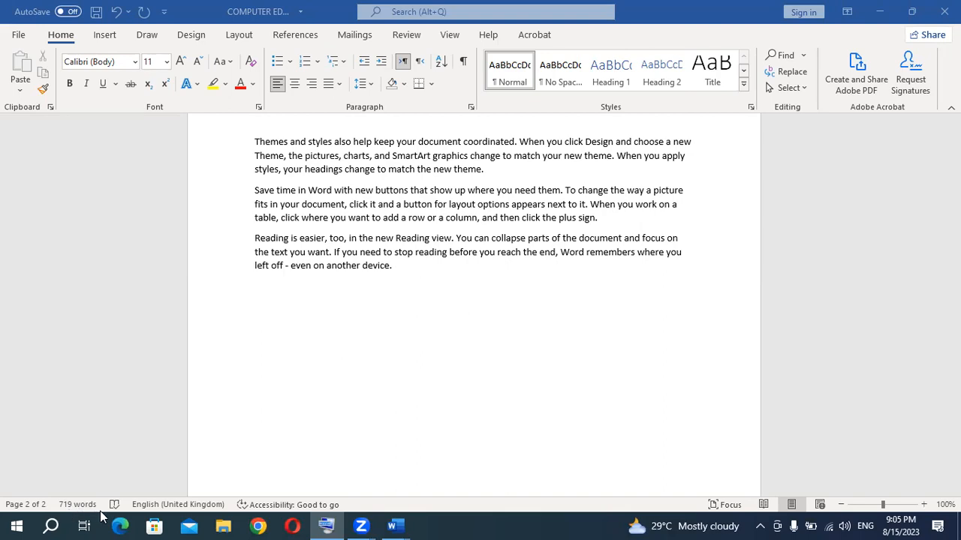
pyautogui.scroll(15, 536, 286)
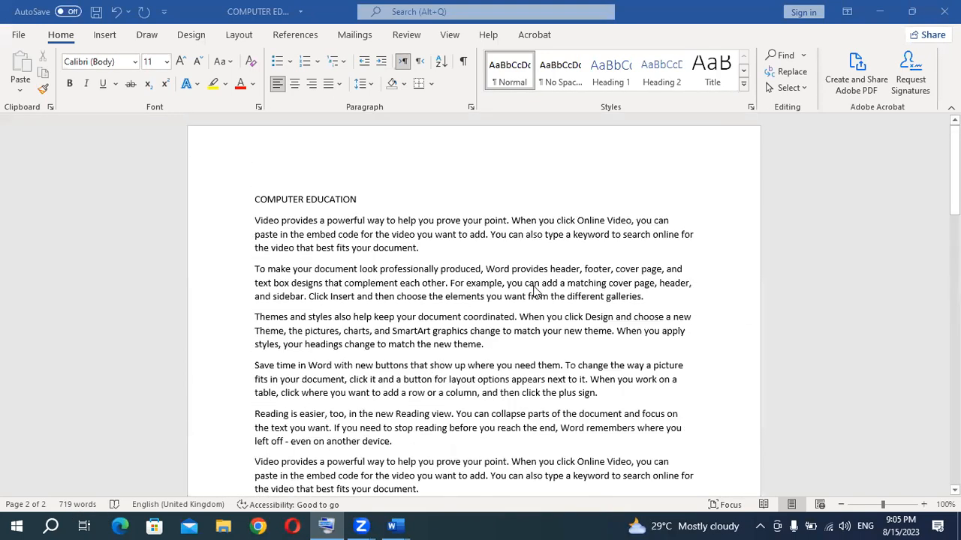
pyautogui.scroll(-15, 357, 303)
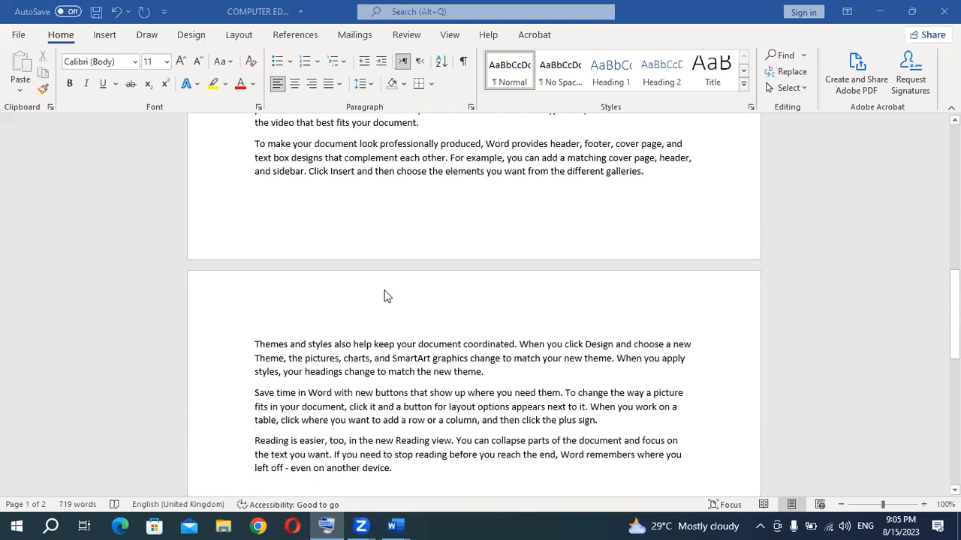
# Step: Generate more sample text on the empty line after the last paragraph with =rand(50)
pyautogui.click(431, 202)
pyautogui.click(412, 248)
pyautogui.write('=')
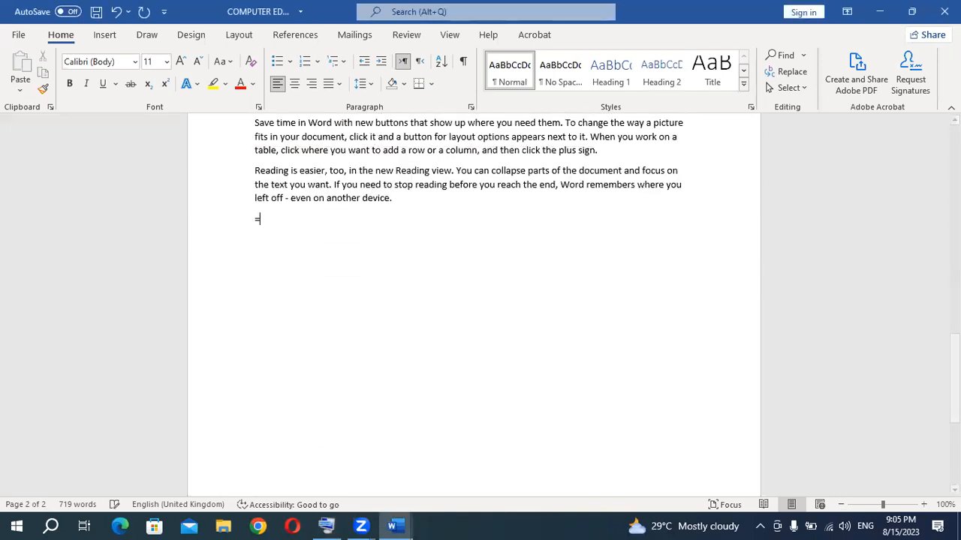
pyautogui.write('rand')
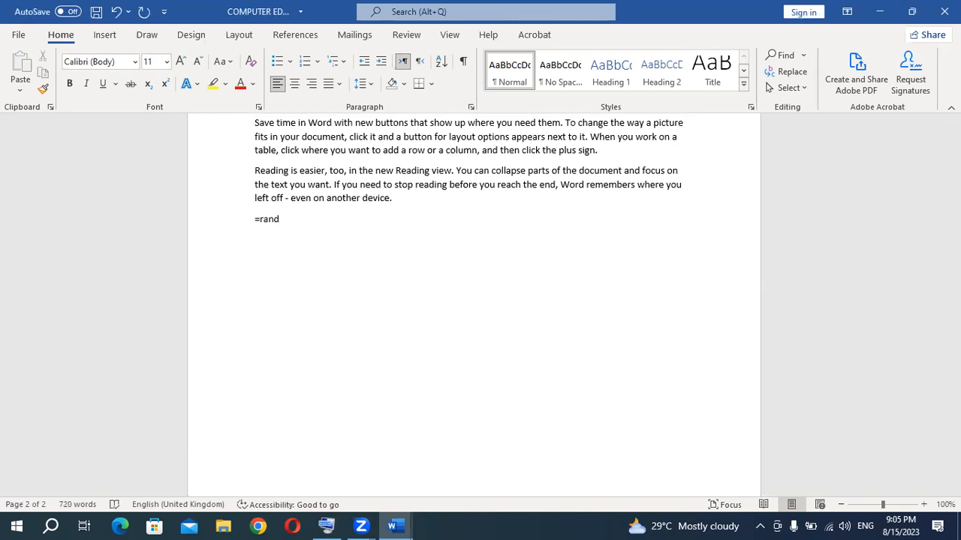
pyautogui.write('(50)')
pyautogui.press('Return')
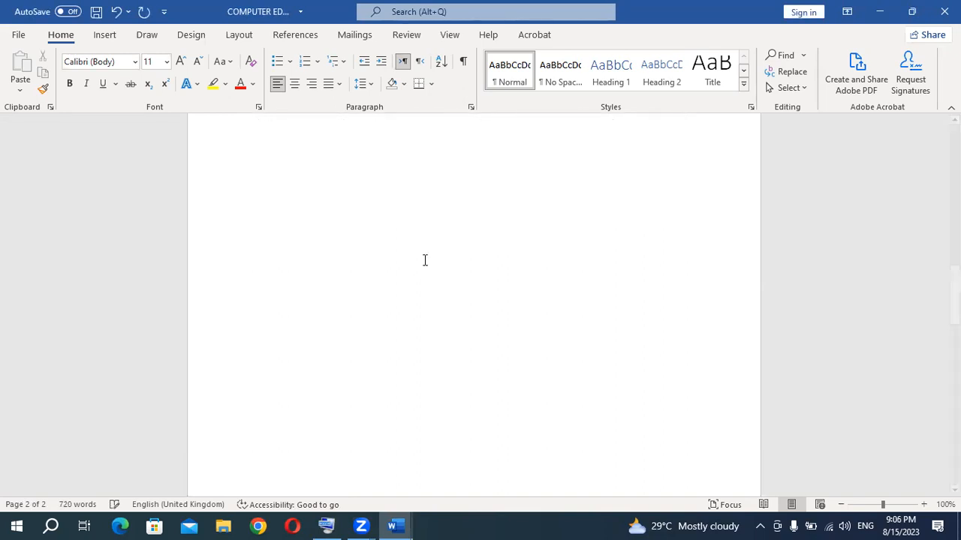
# Step: Examine the added paragraphs across the document's last pages and the page count
pyautogui.click(303, 306)
pyautogui.scroll(-6, 303, 306)
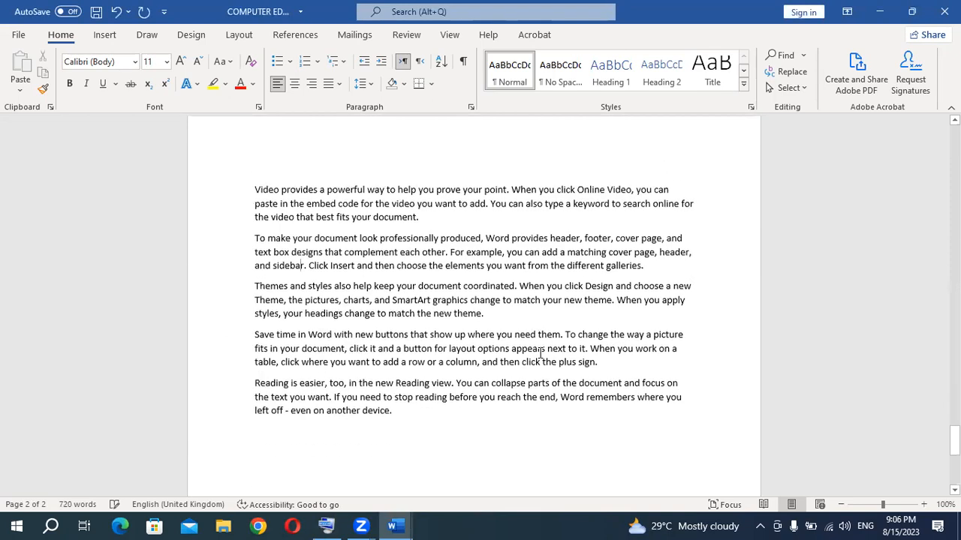
pyautogui.scroll(6, 451, 282)
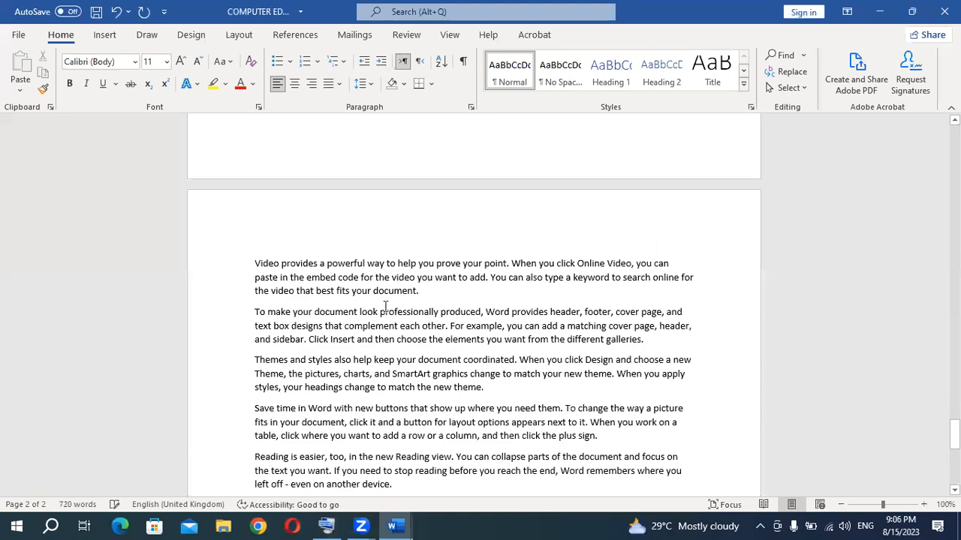
pyautogui.scroll(-6, 388, 304)
pyautogui.click(468, 329)
pyautogui.scroll(15, 693, 377)
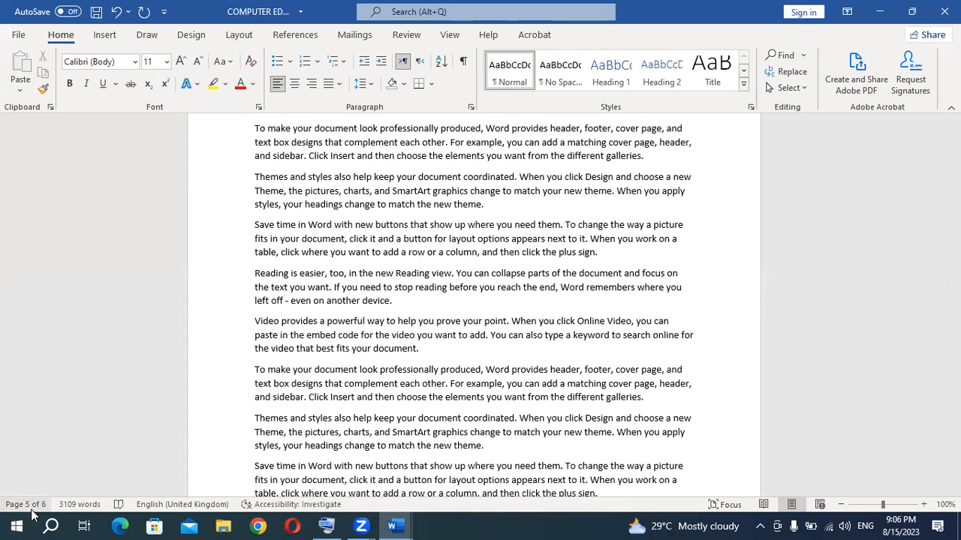
pyautogui.scroll(-2, 720, 205)
pyautogui.scroll(-12, 620, 220)
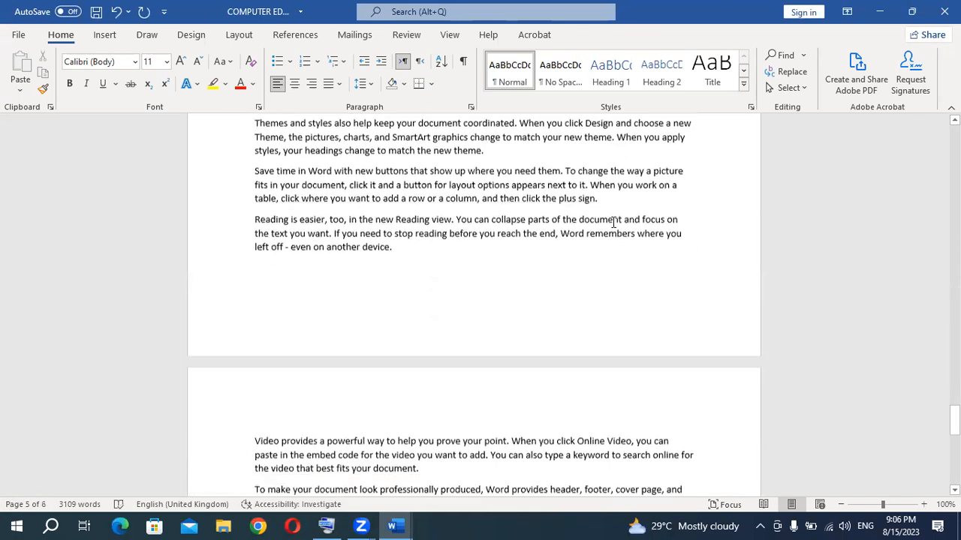
pyautogui.click(524, 269)
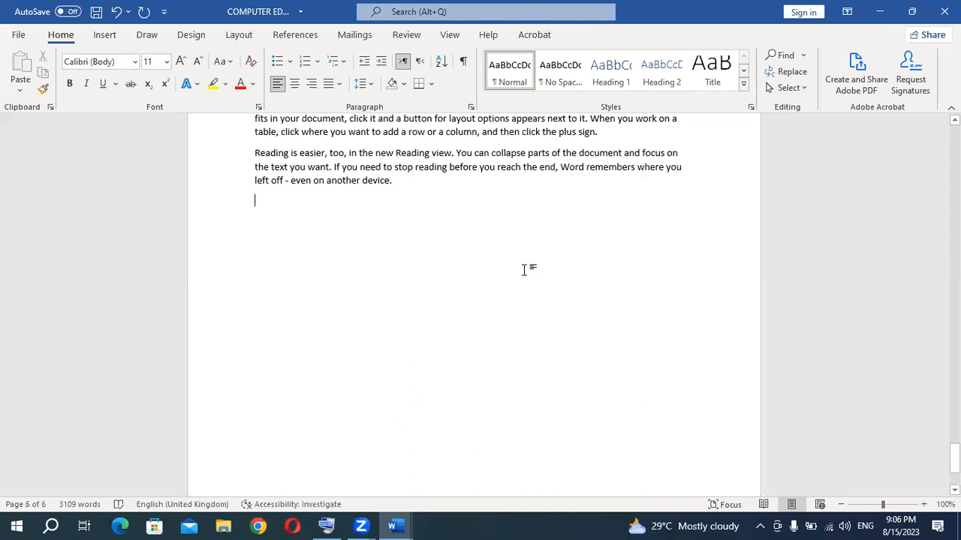
pyautogui.write('Video provides a powerful way to help you prove your point. When you click Online Video, you can paste in the embed code for the video you want to add. You can also type a keyword to search online for the video that best fits your document. To make your document look professionally produced, Word provides header, footer, cover page, and text box designs that complement each other. For example, you can add a matching cover page, header, and sidebar. Click Insert and then choose the elements you want from the different galleries. Themes and styles also help keep your document coordinated. When you click Design and choose a new Theme, the pictures, charts, and SmartArt graphics change to match your new theme. When you apply styles, your headings change to match the new theme. Save time in Word with new buttons that show up where you need them. To change the way a picture fits in your document, click it and a button for layout options appears next to it. When you work on a table, click where you want to add a row or a column, and then click the plus sign. Reading is easier, too, in the new Reading view. You can collapse parts of the document and focus on the text you want. If you need to stop reading before you reach the end, Word remembers where you left off - even on another device.')
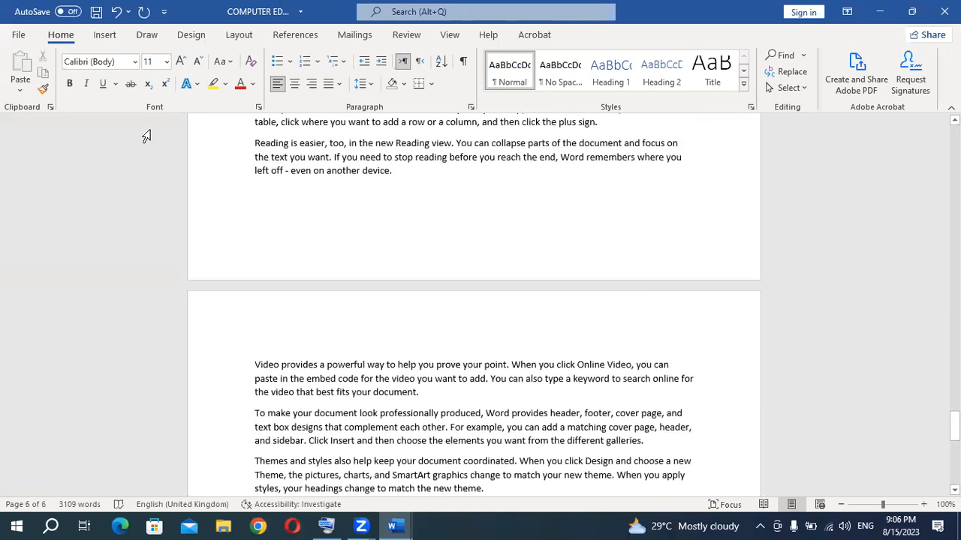
# Step: Open the document's print settings, return to the text, and reopen them to view the full list of settings
pyautogui.click(18, 36)
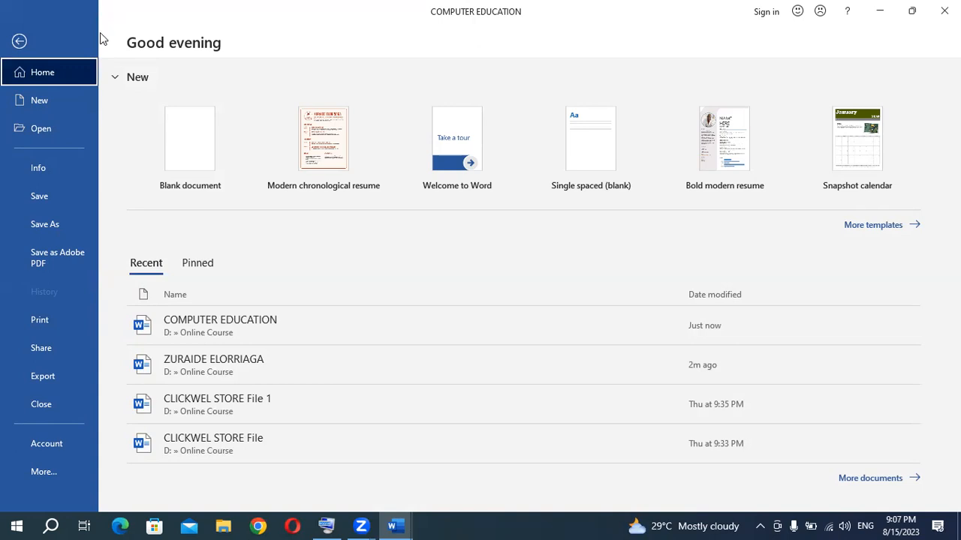
pyautogui.click(40, 321)
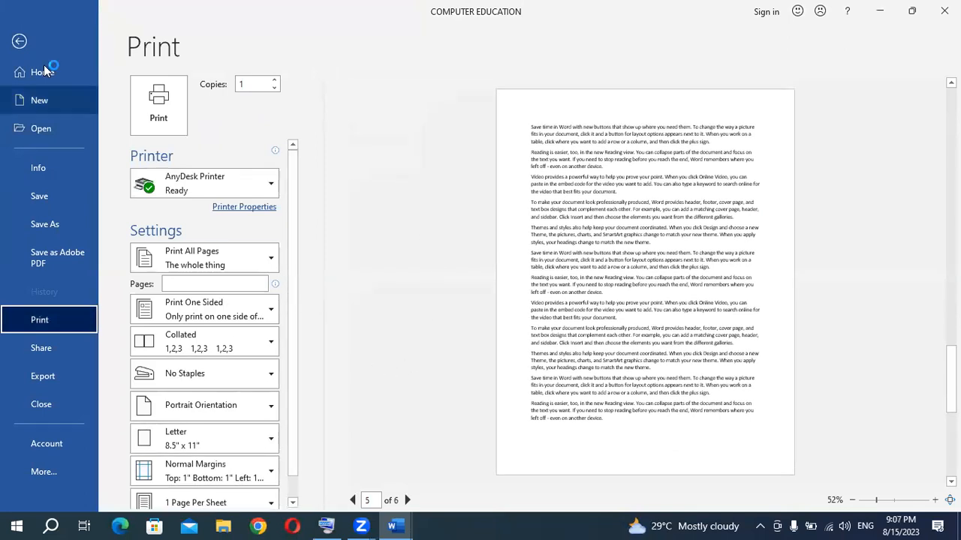
pyautogui.click(18, 42)
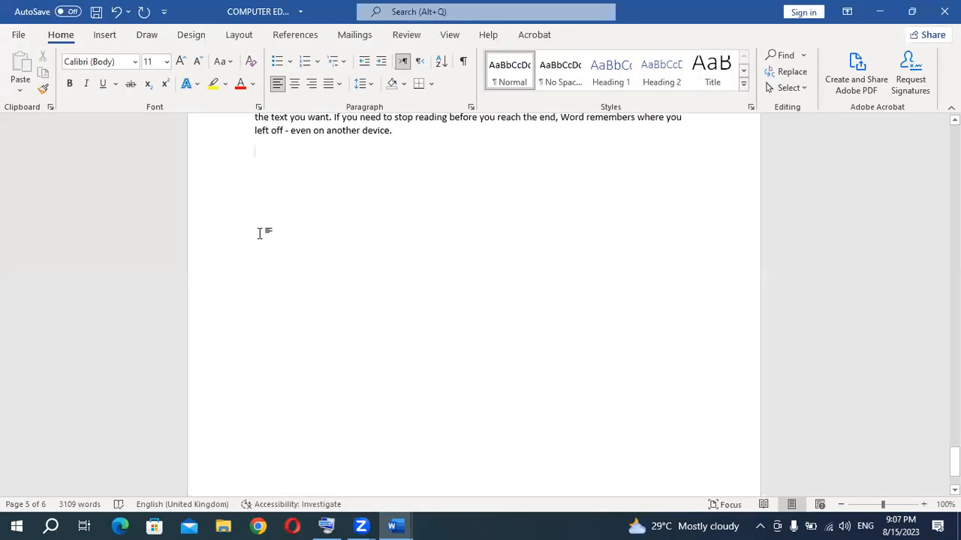
pyautogui.hotkey('ctrl', 'p')
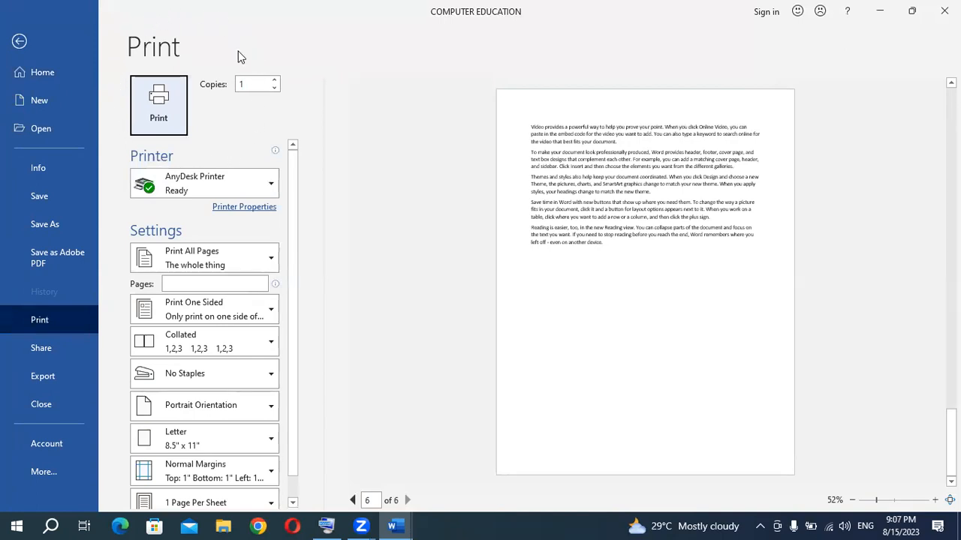
pyautogui.moveTo(292, 161); pyautogui.dragTo(302, 243)
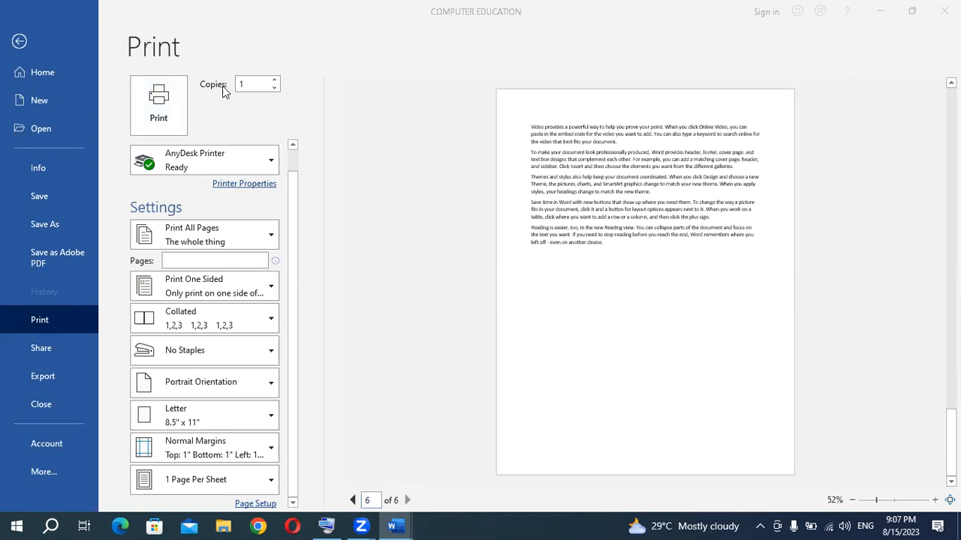
# Step: Try a higher number of copies for the print job and return it to 1
pyautogui.click(251, 89)
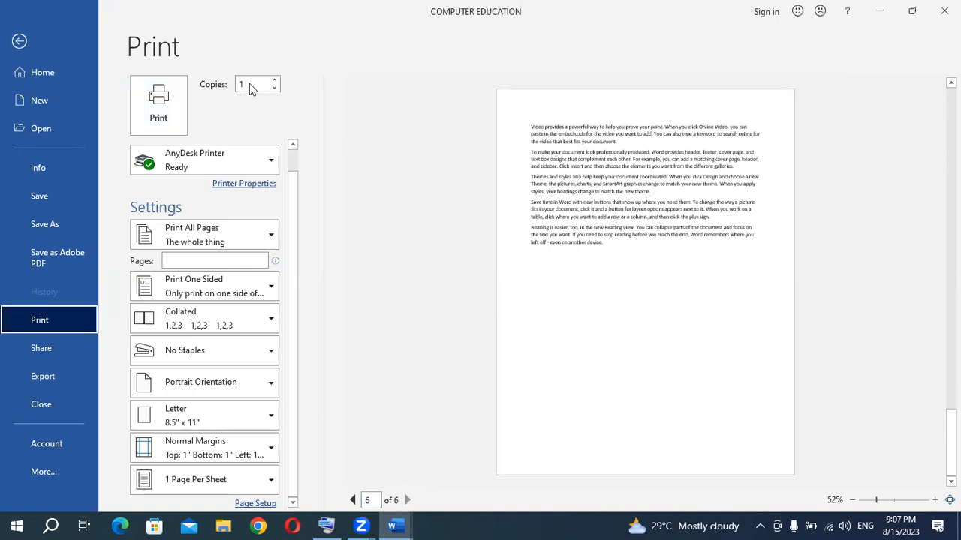
pyautogui.click(243, 87)
pyautogui.click(275, 81)
pyautogui.click(275, 82)
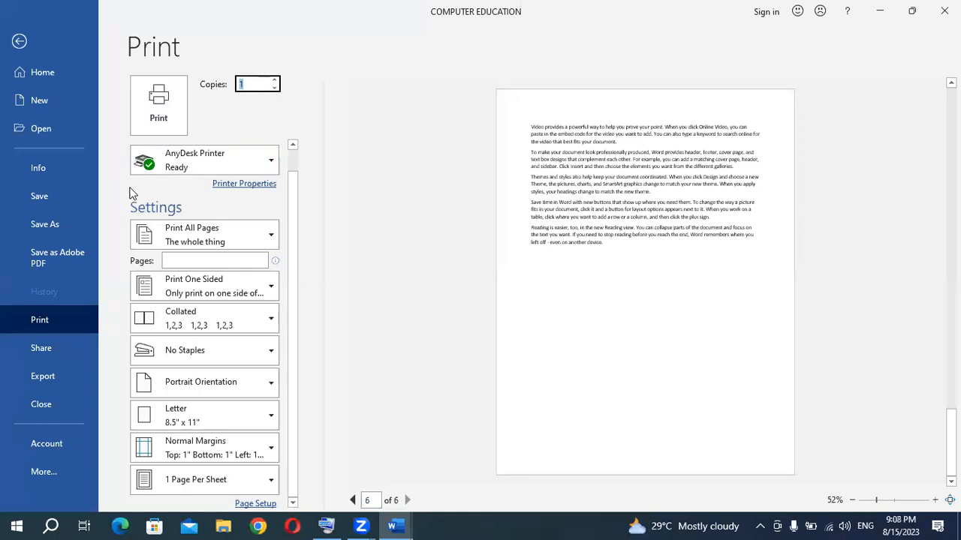
# Step: Examine the available printers and choose AnyDesk Printer for the print job
pyautogui.click(273, 166)
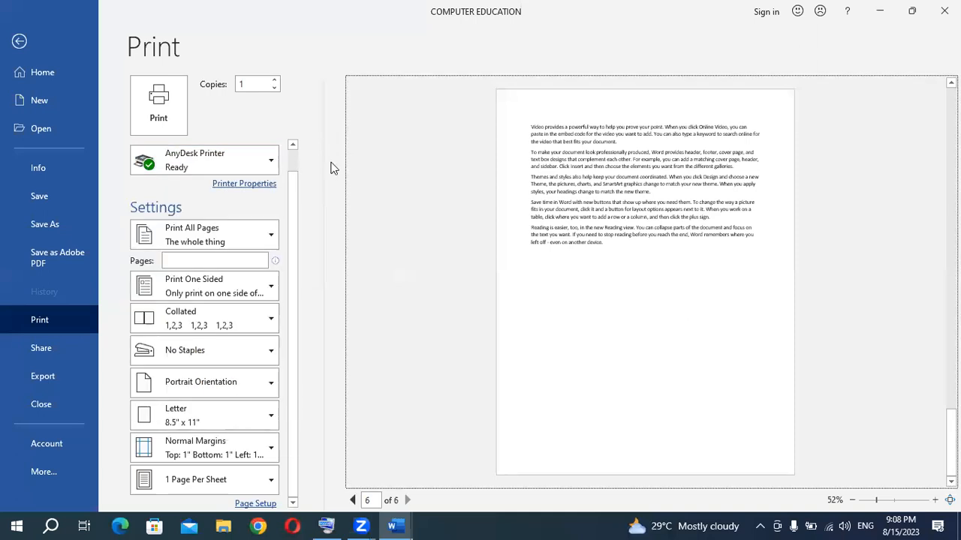
pyautogui.scroll(1, 293, 195)
pyautogui.click(273, 178)
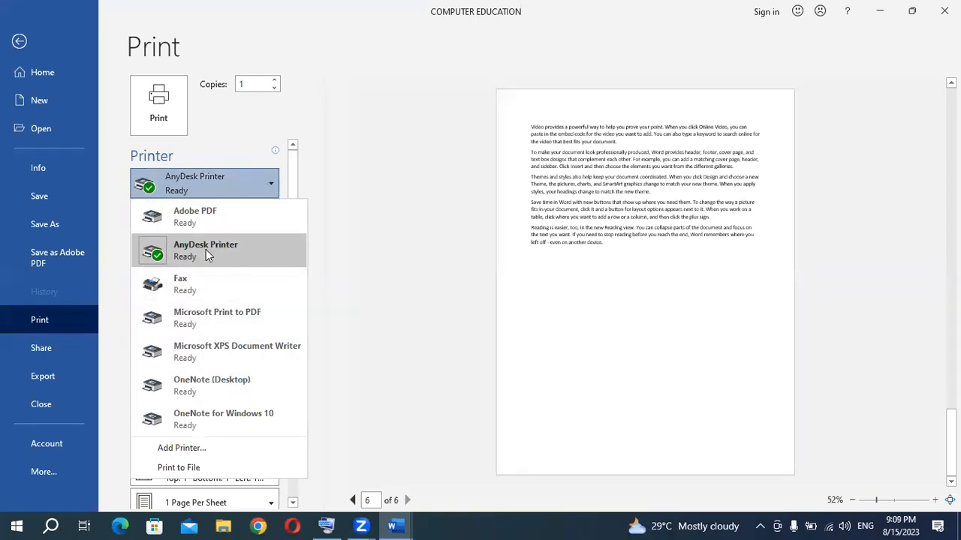
pyautogui.click(238, 250)
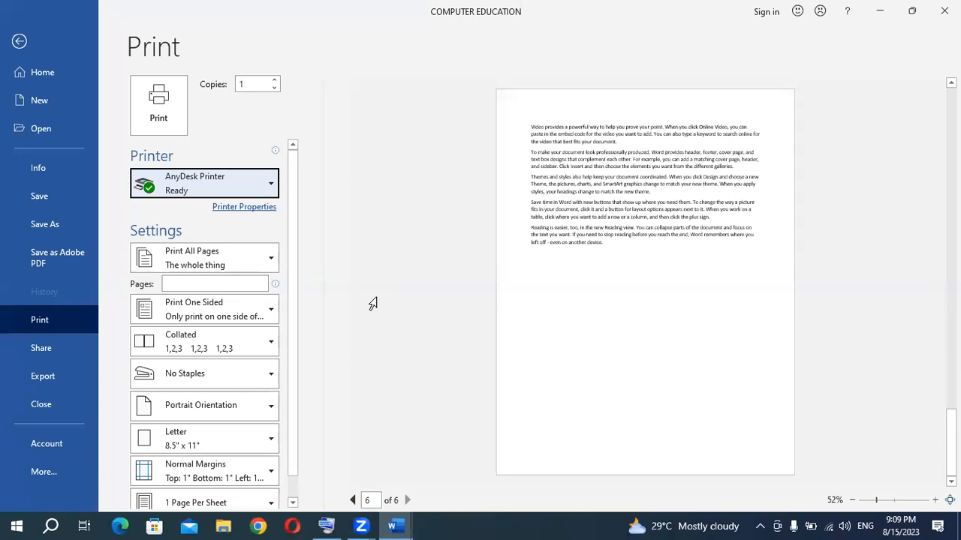
pyautogui.click(272, 184)
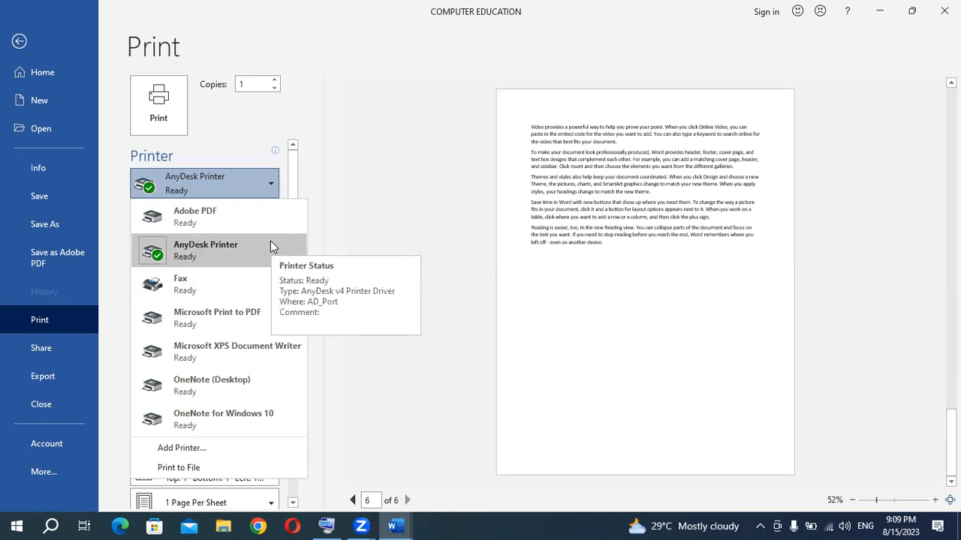
pyautogui.click(317, 172)
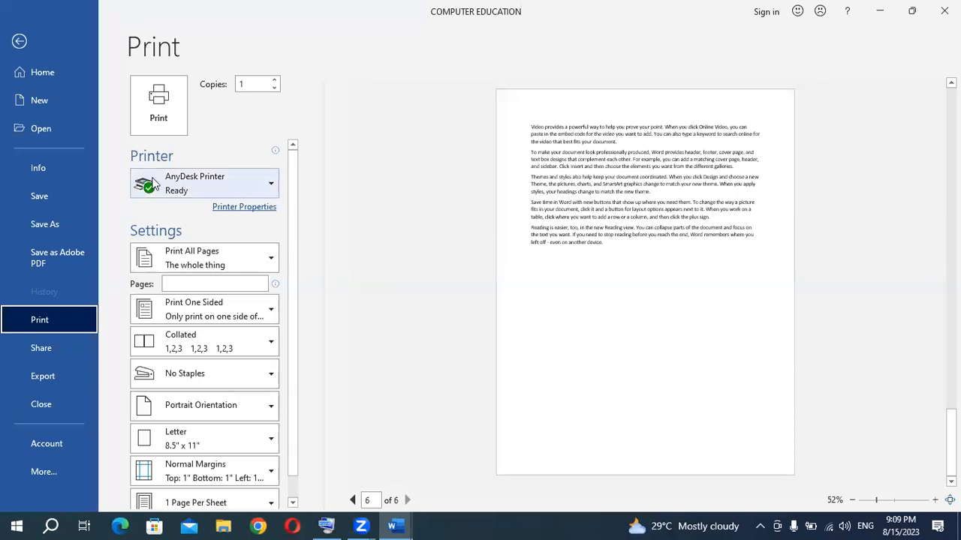
pyautogui.moveTo(152, 184)
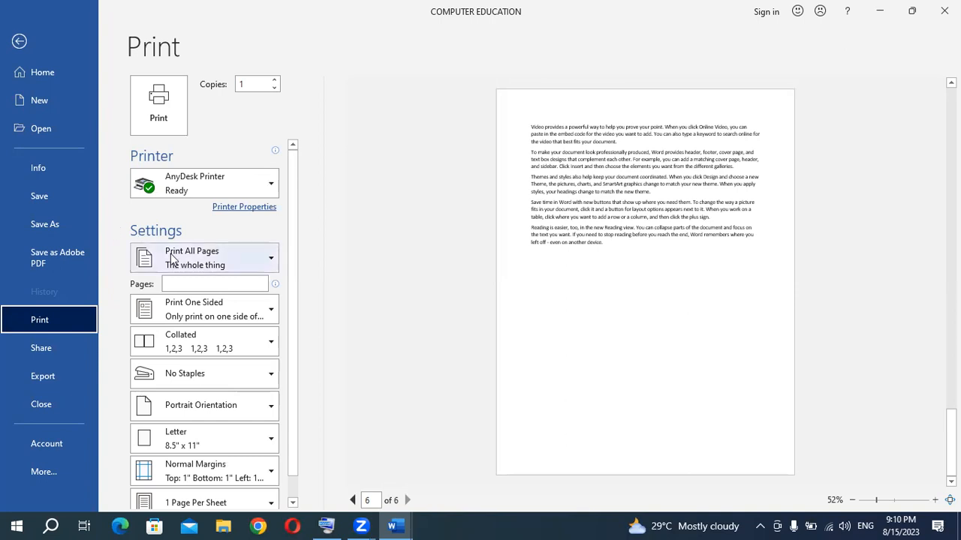
# Step: Examine the print range options, keep Print All Pages, and try Print Current Page instead
pyautogui.click(259, 262)
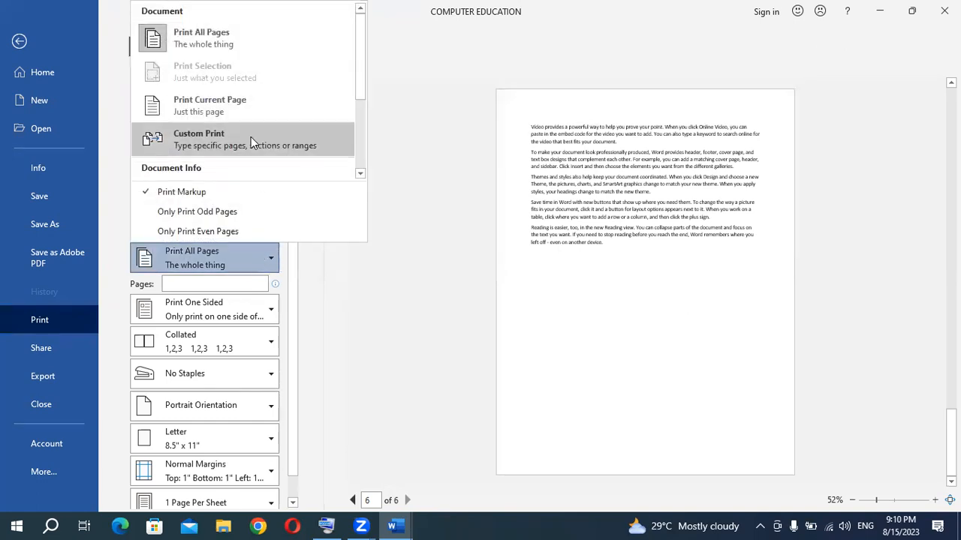
pyautogui.click(239, 38)
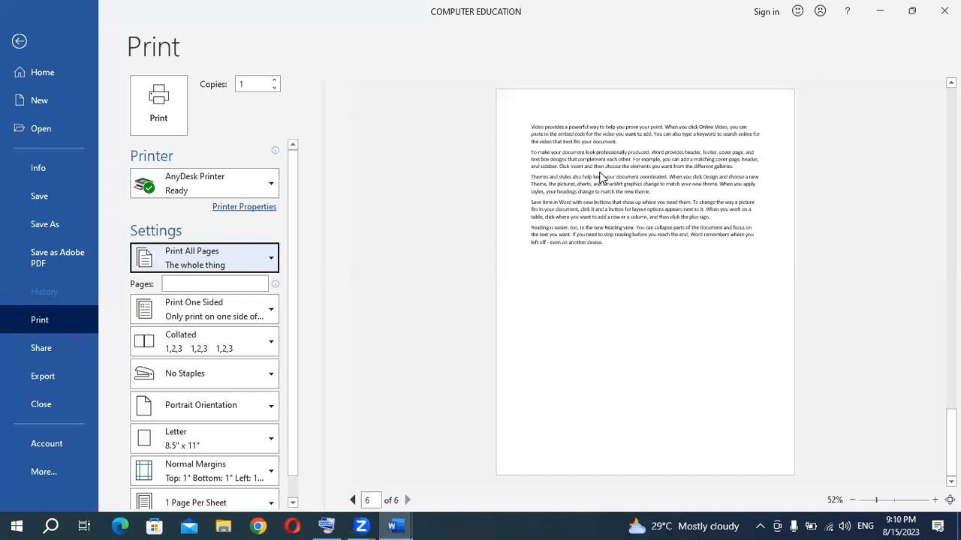
pyautogui.click(263, 258)
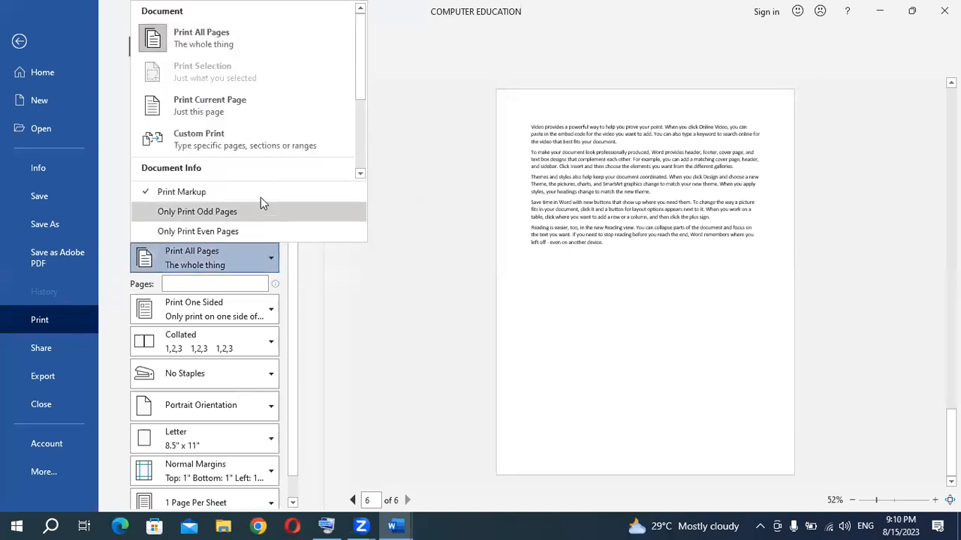
pyautogui.click(229, 112)
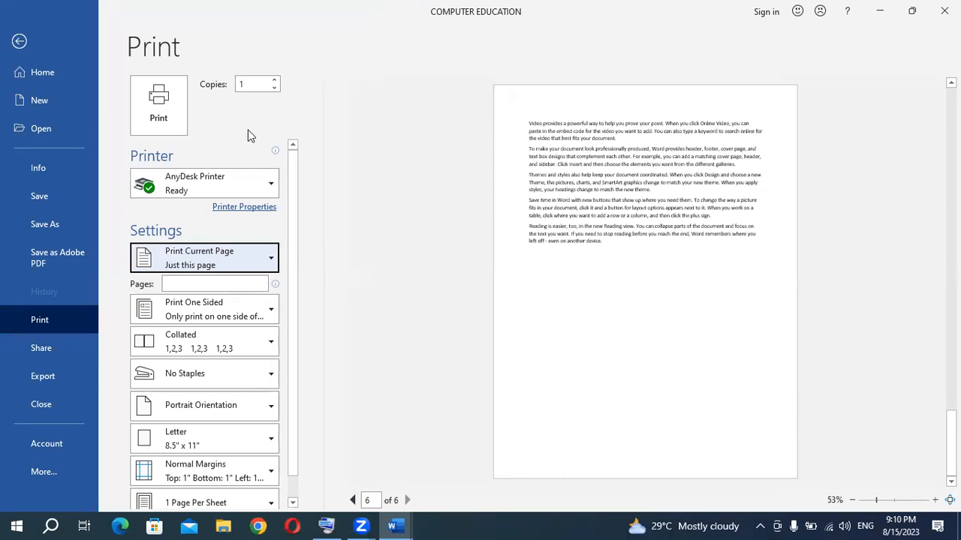
pyautogui.click(402, 258)
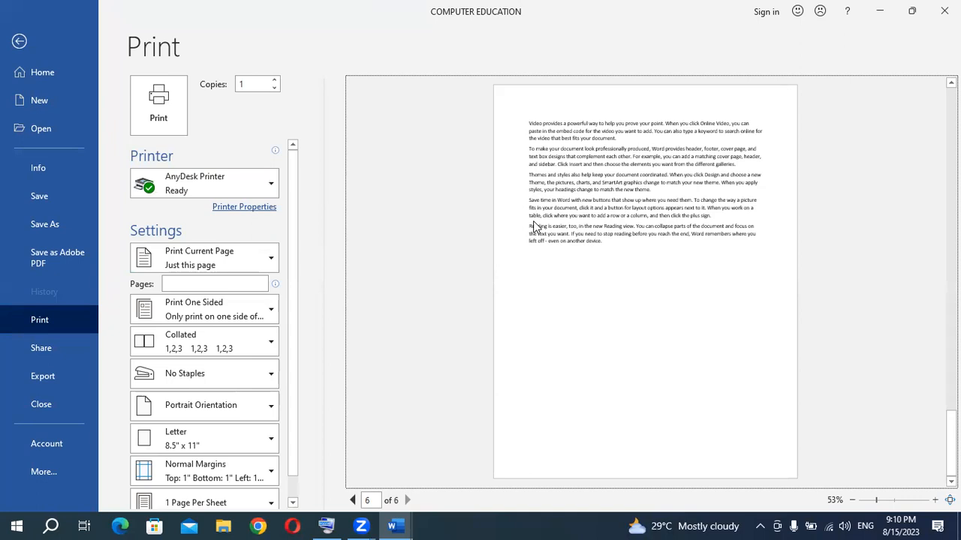
# Step: Switch the print range to Custom Print and enter pages 2,5
pyautogui.click(214, 259)
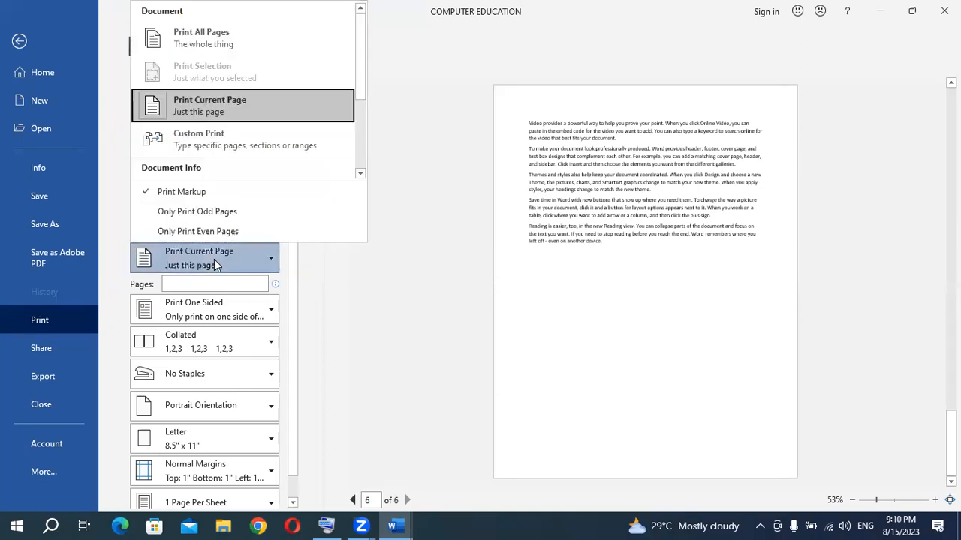
pyautogui.click(211, 143)
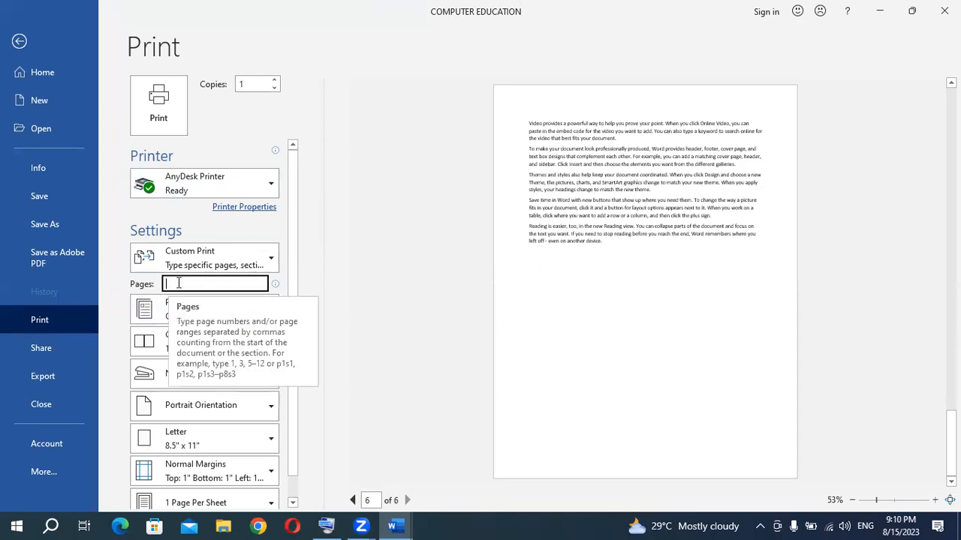
pyautogui.write('2')
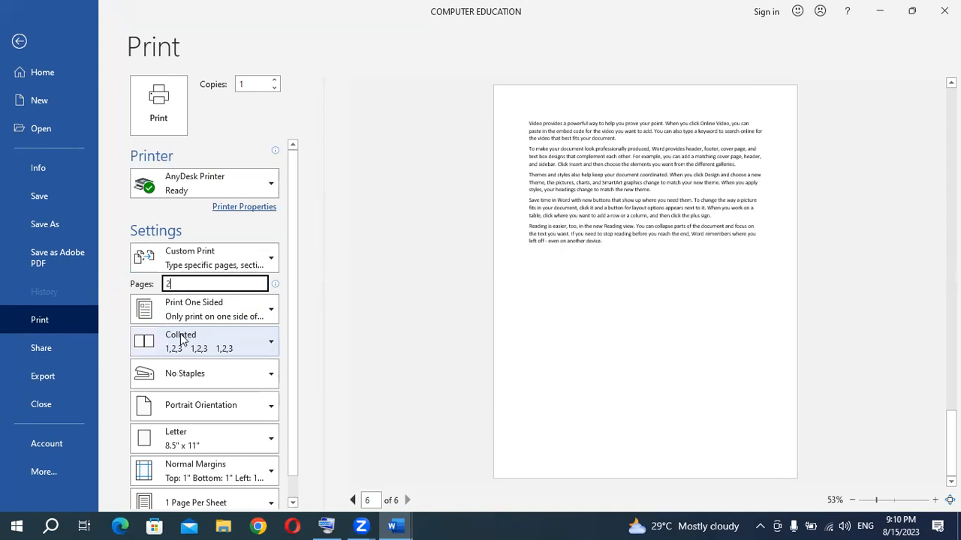
pyautogui.write(',5')
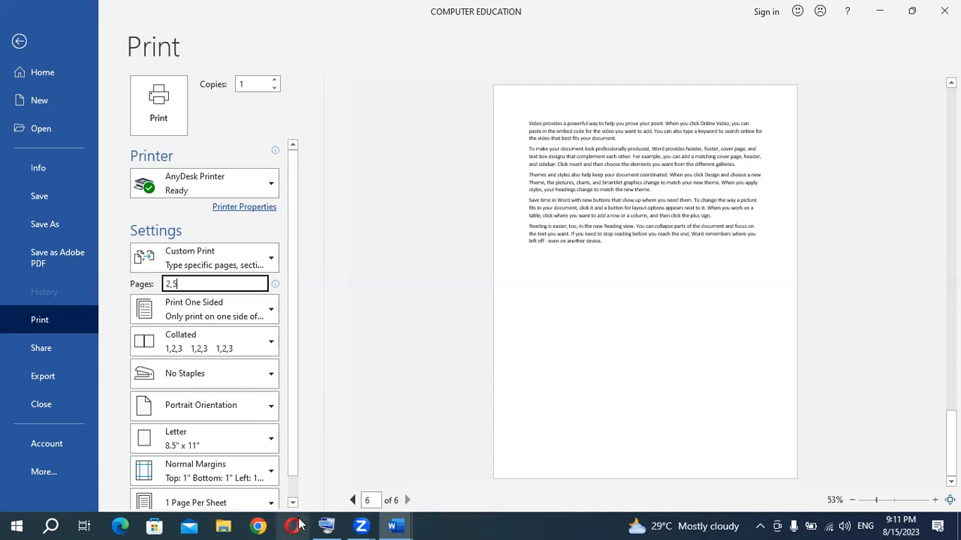
# Step: Change the custom page range to 2-5, close the On-Screen Keyboard, and return the print range to Print All Pages
pyautogui.press('BackSpace')
pyautogui.press('BackSpace')
pyautogui.moveTo(315, 523)
pyautogui.write('-5')
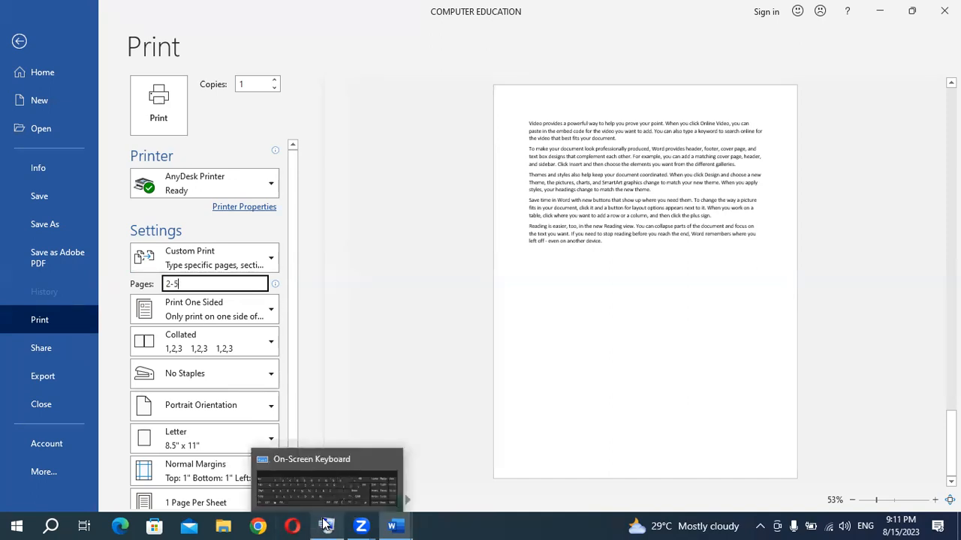
pyautogui.click(393, 460)
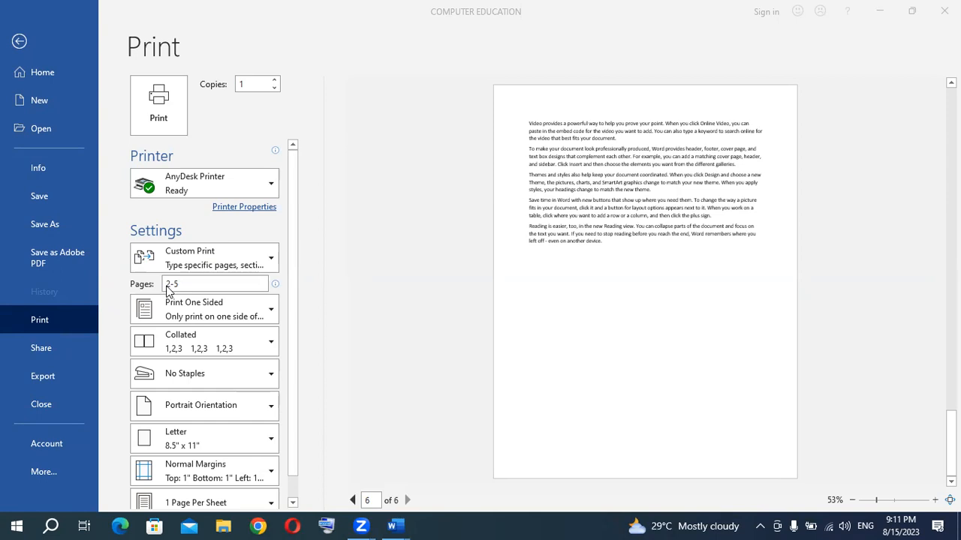
pyautogui.click(232, 259)
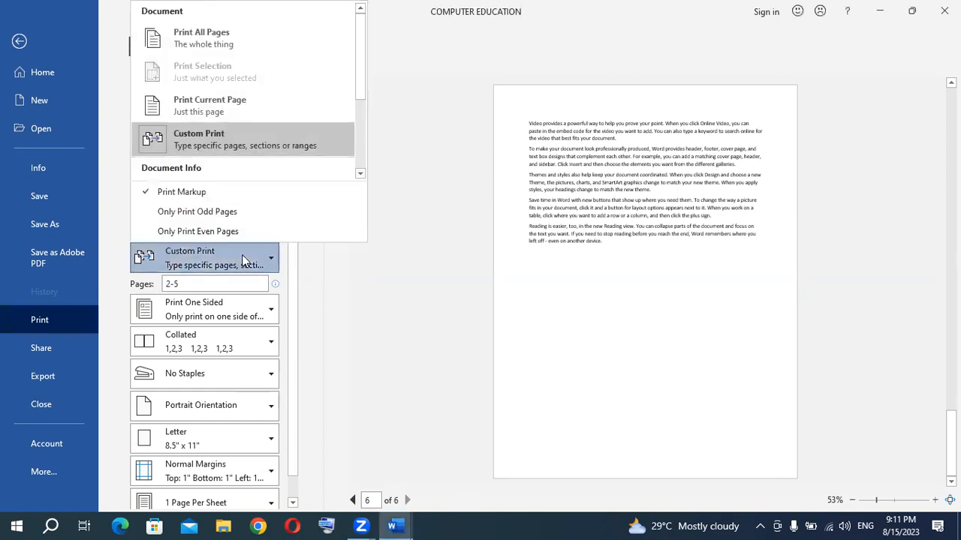
pyautogui.click(230, 37)
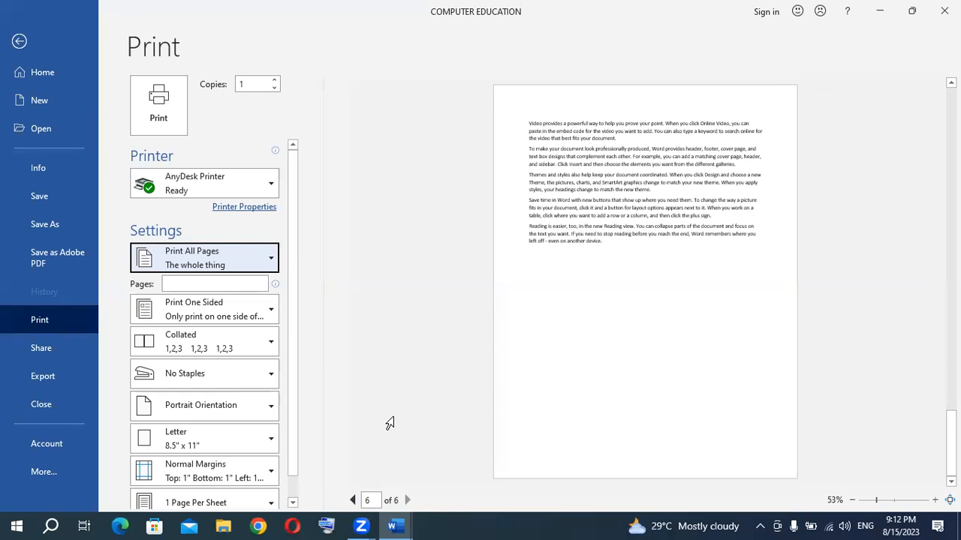
# Step: Try Print on Both Sides with pages flipped on the long edge, and return the job to Print One Sided
pyautogui.click(266, 311)
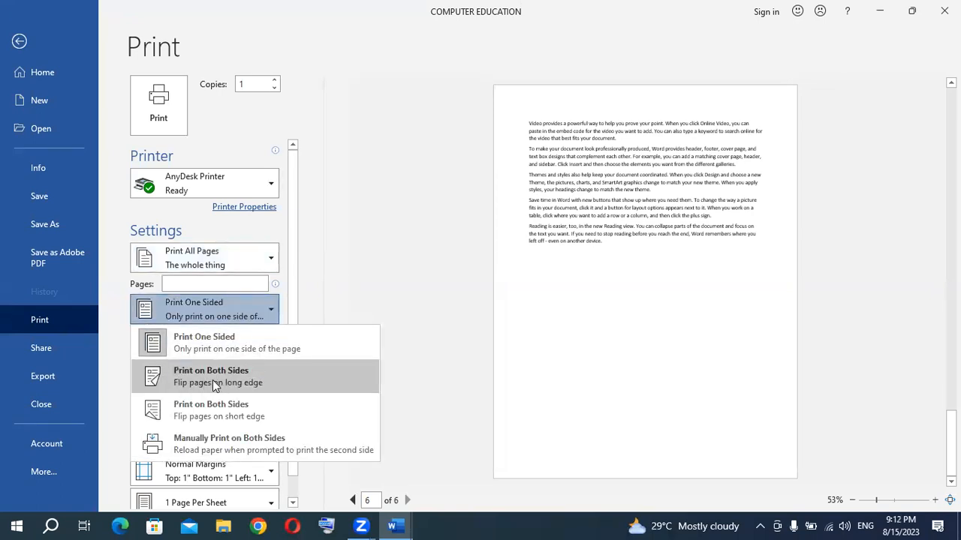
pyautogui.click(276, 352)
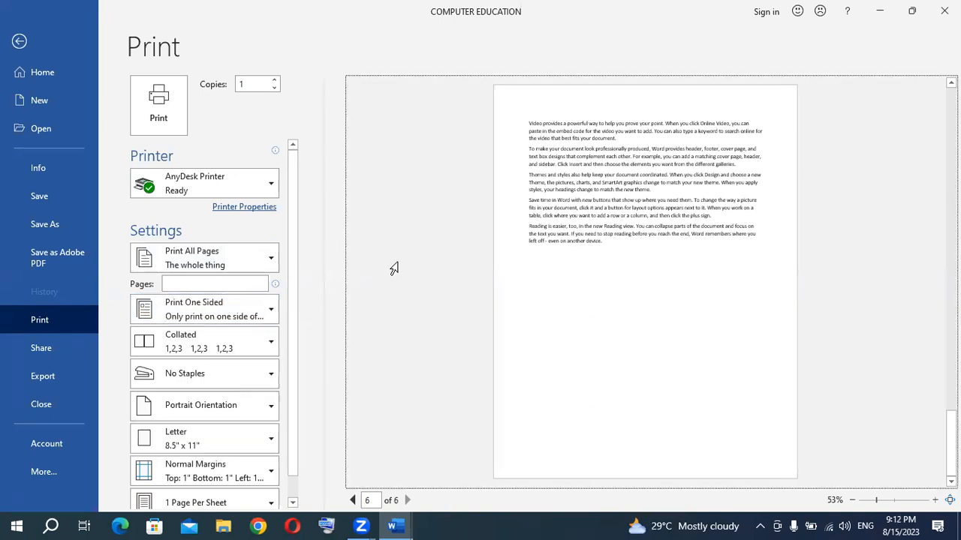
pyautogui.click(253, 311)
pyautogui.click(230, 369)
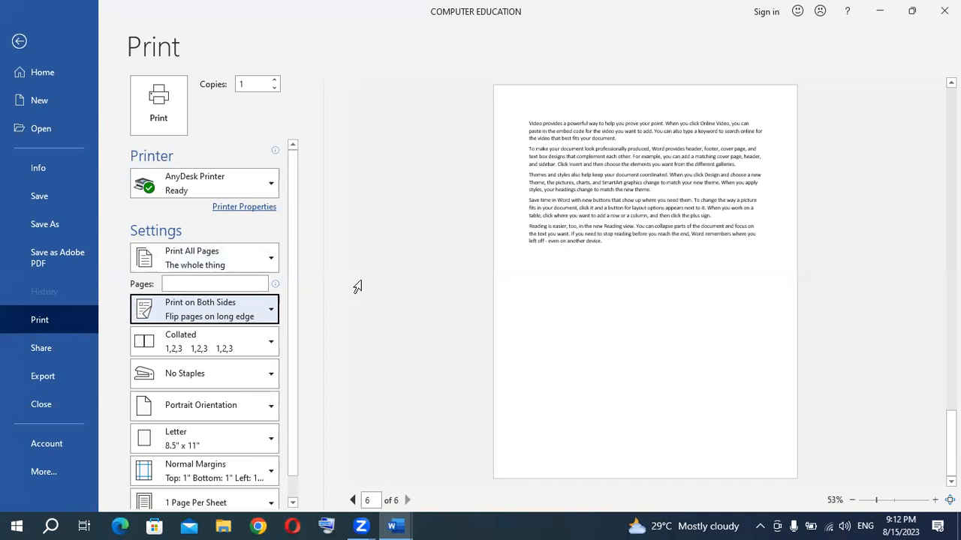
pyautogui.click(365, 305)
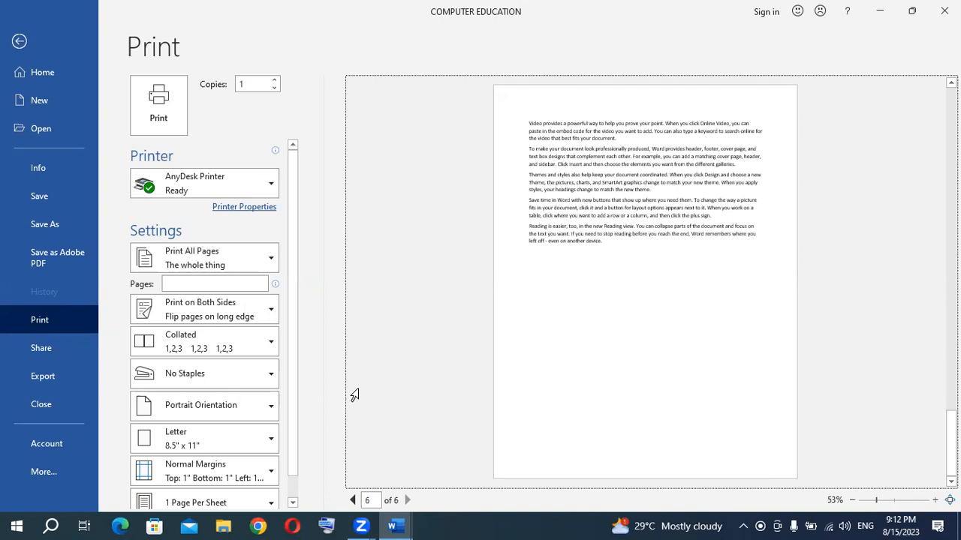
pyautogui.click(250, 306)
pyautogui.click(249, 335)
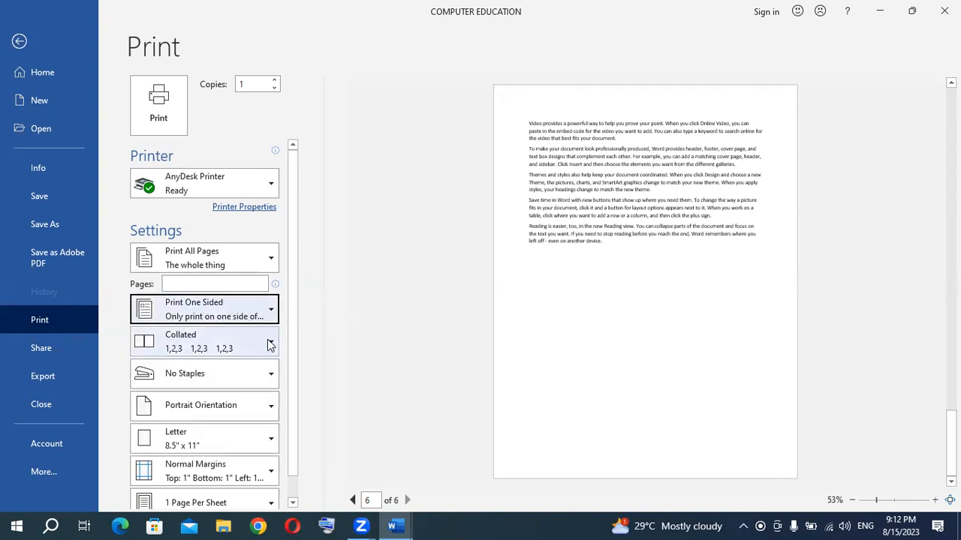
# Step: Examine the available paper sizes, margin presets and pages-per-sheet options for the print job
pyautogui.scroll(-1, 297, 282)
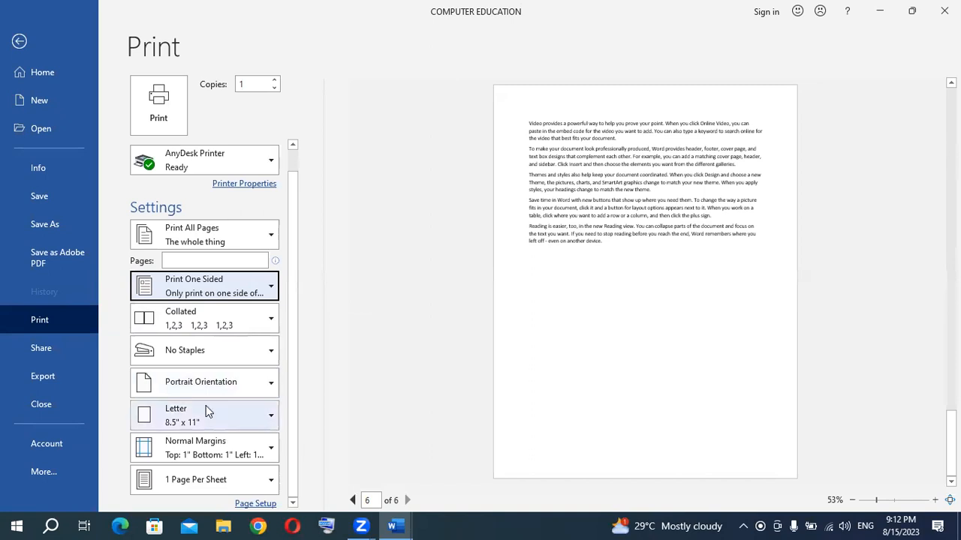
pyautogui.click(231, 417)
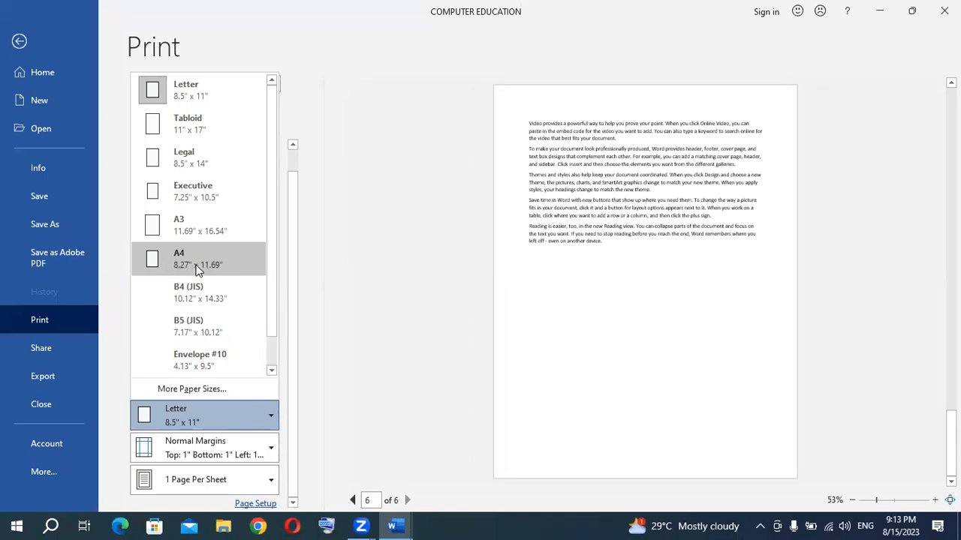
pyautogui.click(323, 251)
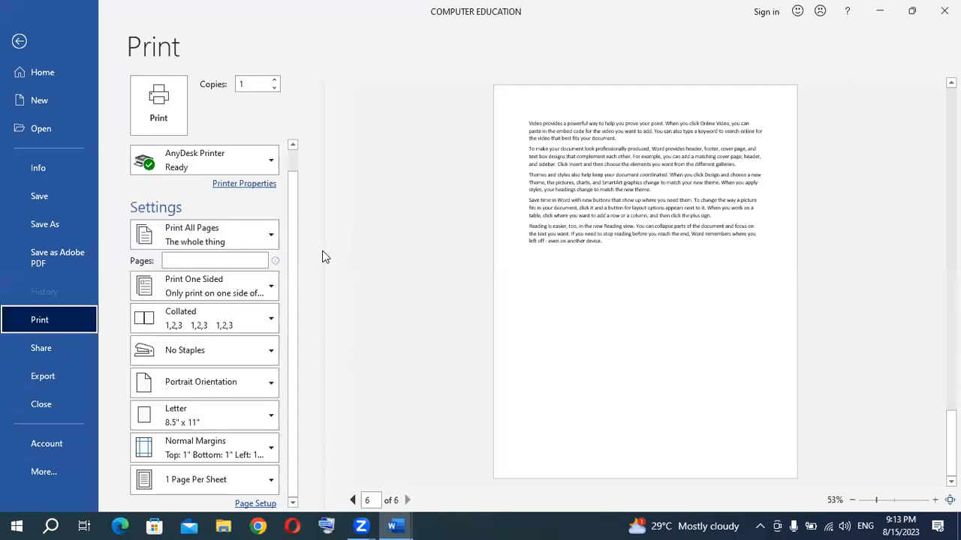
pyautogui.click(240, 454)
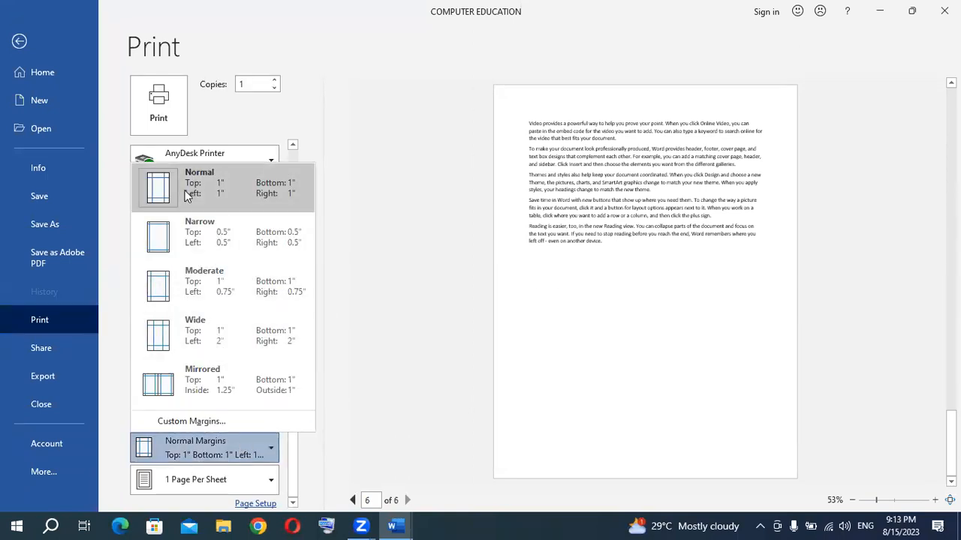
pyautogui.click(346, 289)
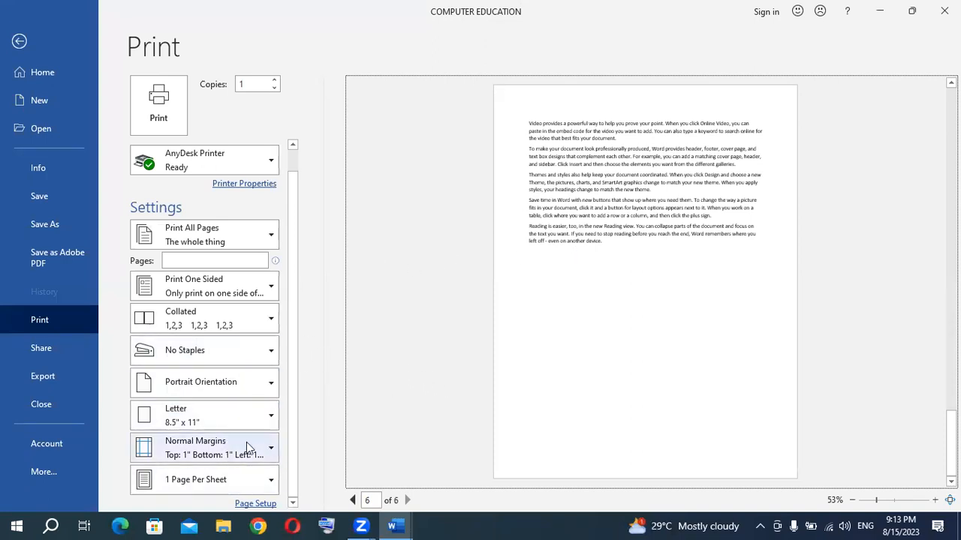
pyautogui.click(267, 488)
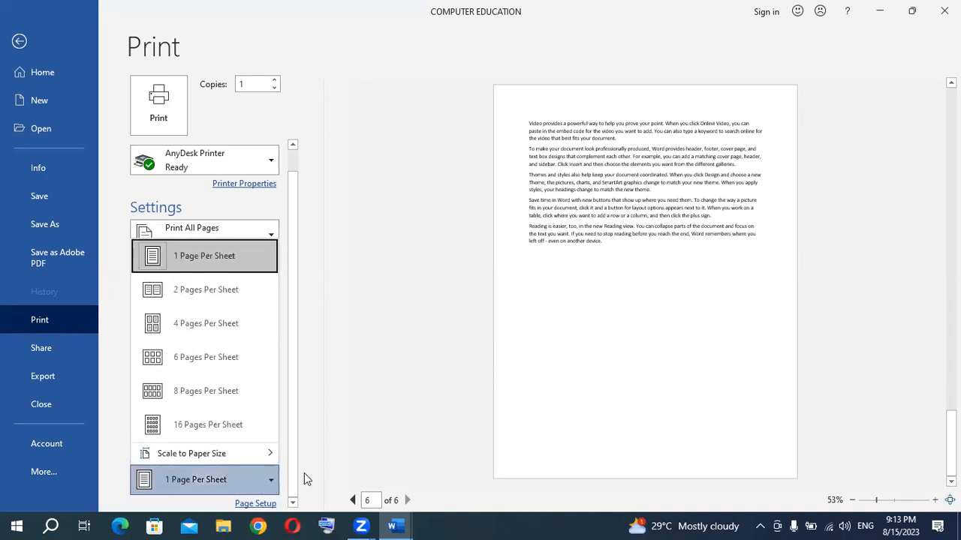
pyautogui.click(336, 456)
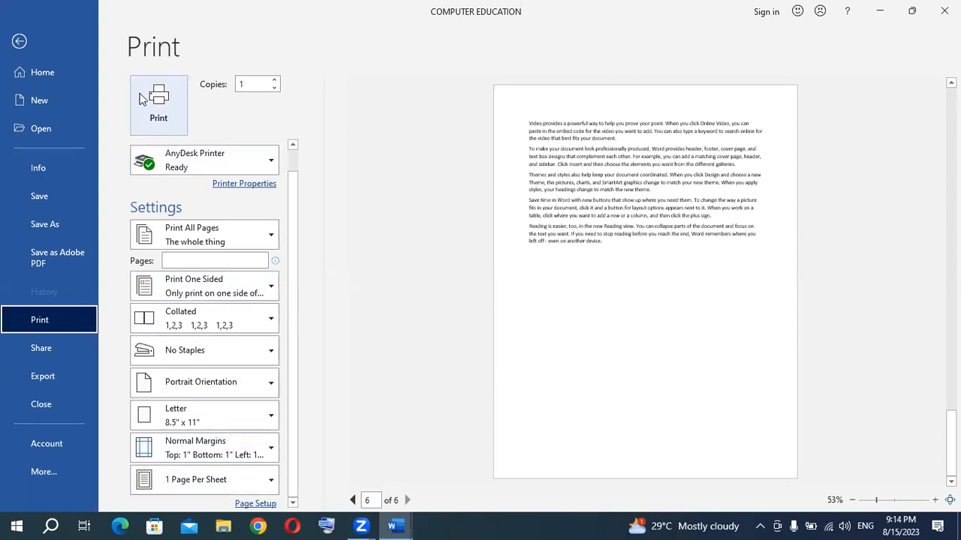
# Step: Leave the print settings, look at the start page of recent documents, and return to the beginning of the document
pyautogui.click(19, 41)
pyautogui.scroll(20, 351, 118)
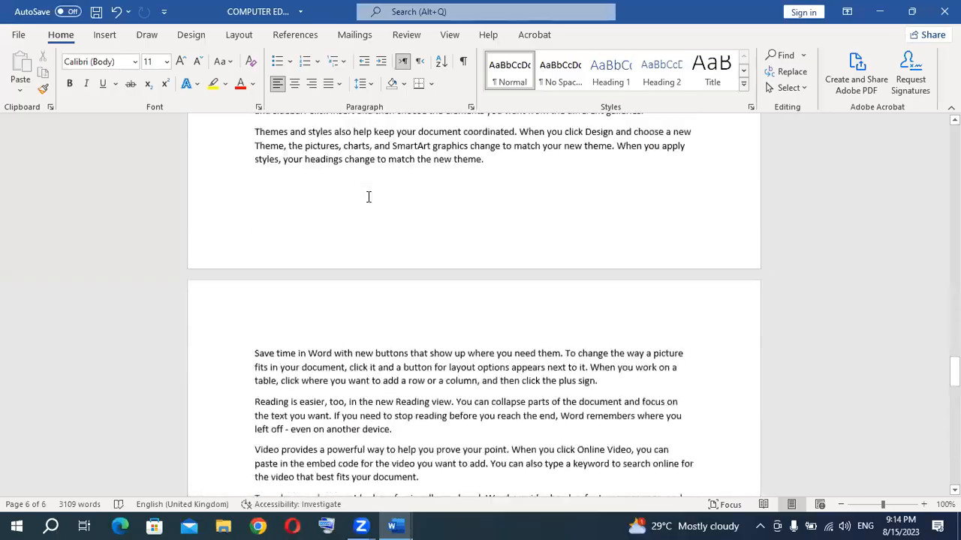
pyautogui.scroll(5, 368, 196)
pyautogui.click(18, 34)
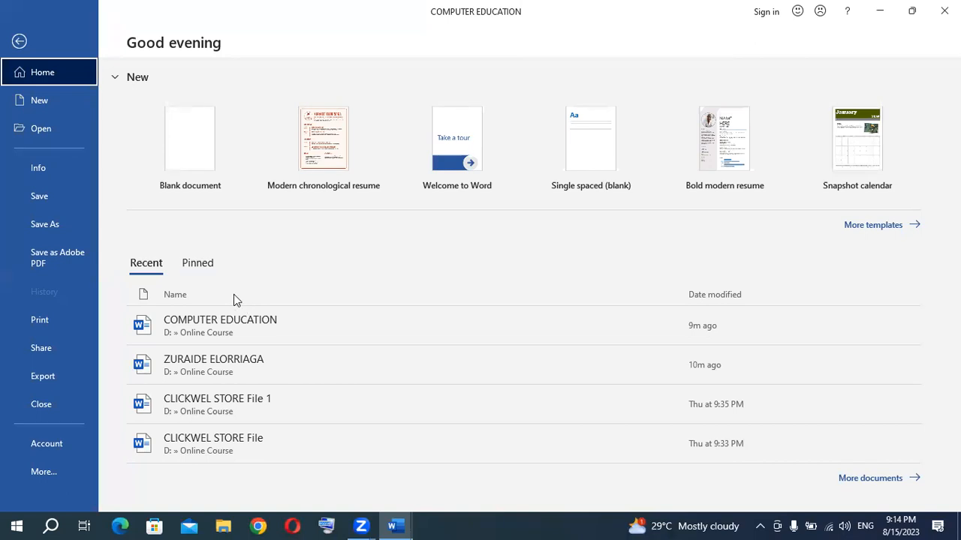
pyautogui.click(21, 45)
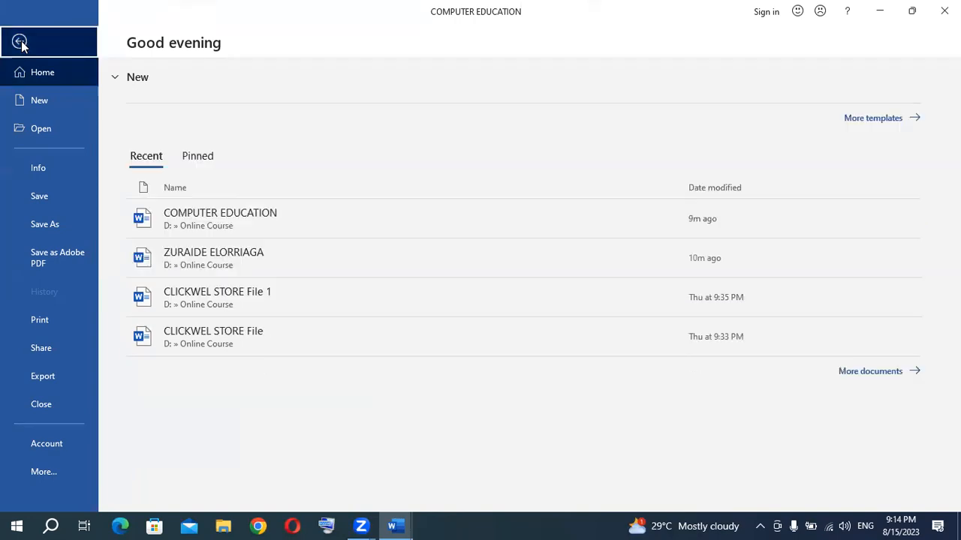
pyautogui.scroll(3, 291, 263)
pyautogui.scroll(10, 291, 263)
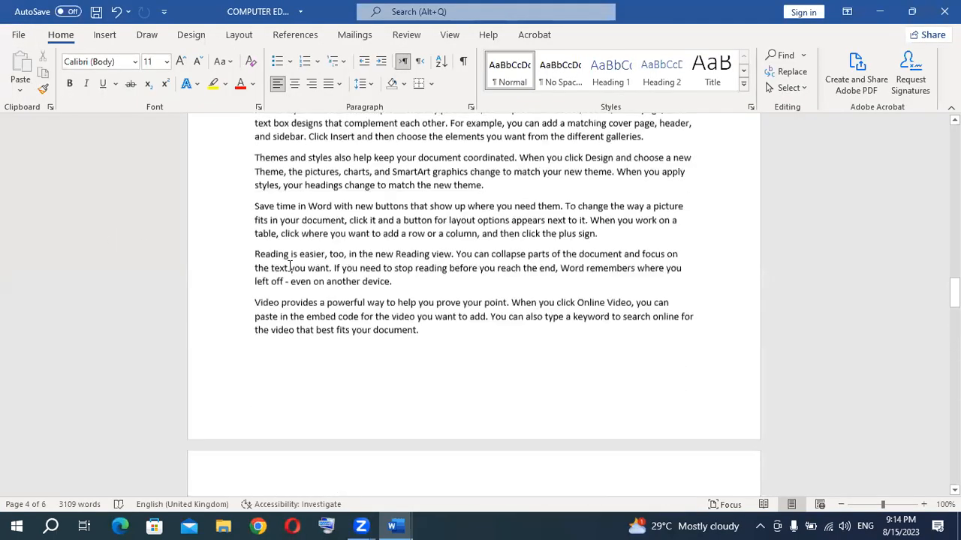
pyautogui.scroll(5, 473, 300)
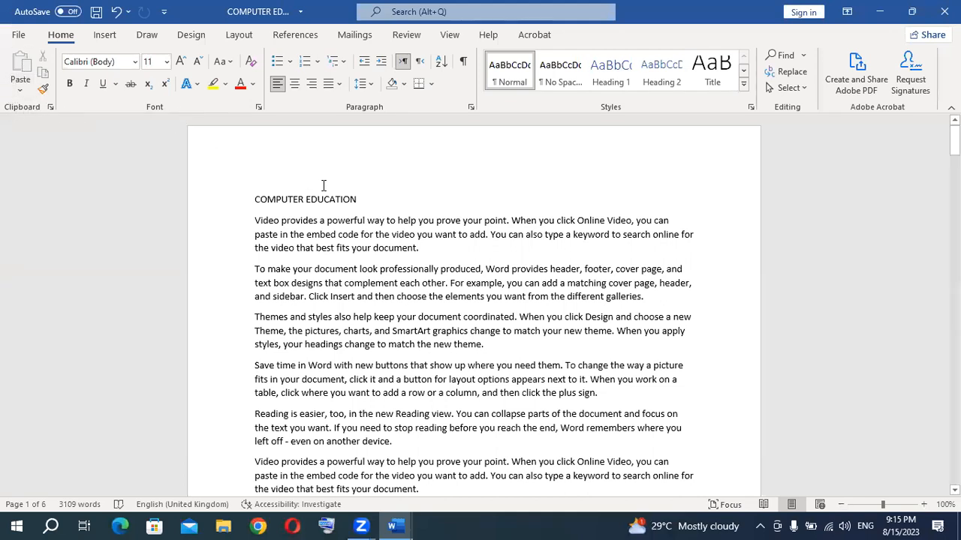
# Step: Practise selecting the heading COMPUTER EDUCATION and the first paragraph, ending with the heading selected
pyautogui.moveTo(365, 200); pyautogui.dragTo(266, 200)
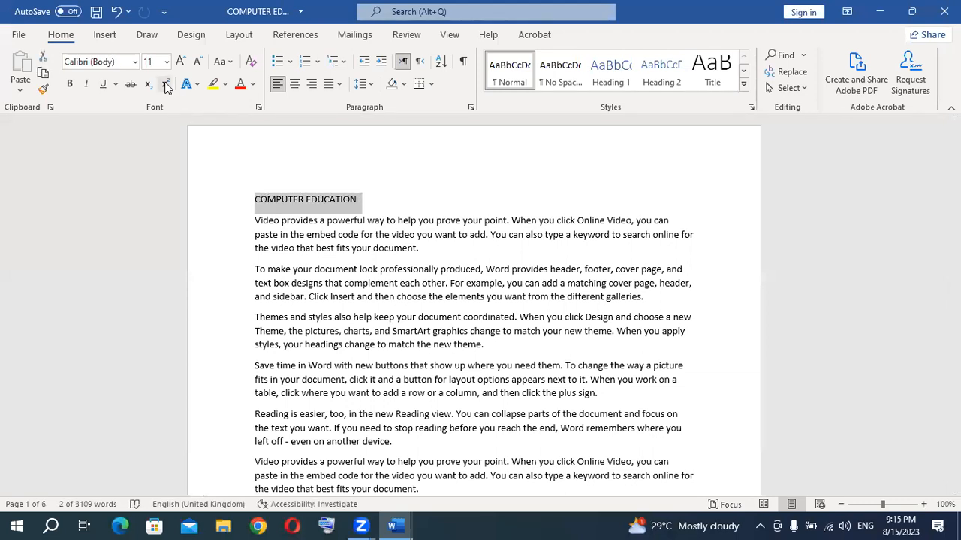
pyautogui.click(357, 200)
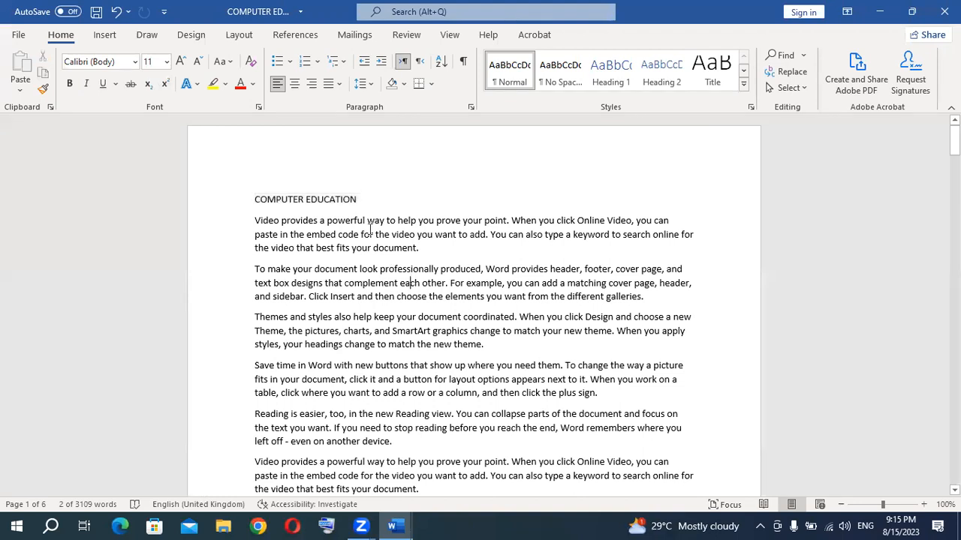
pyautogui.moveTo(358, 200); pyautogui.dragTo(255, 200)
pyautogui.click(423, 251)
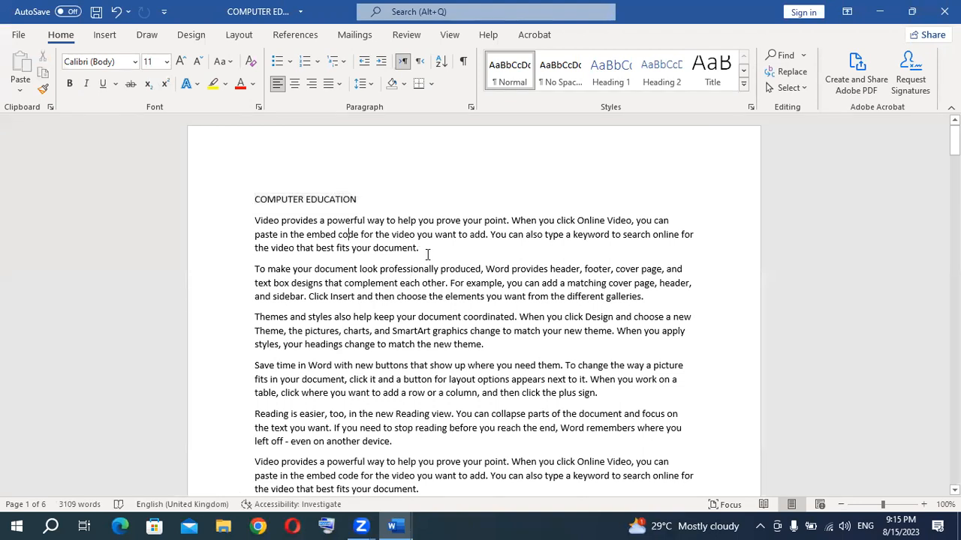
pyautogui.moveTo(425, 250); pyautogui.dragTo(255, 222)
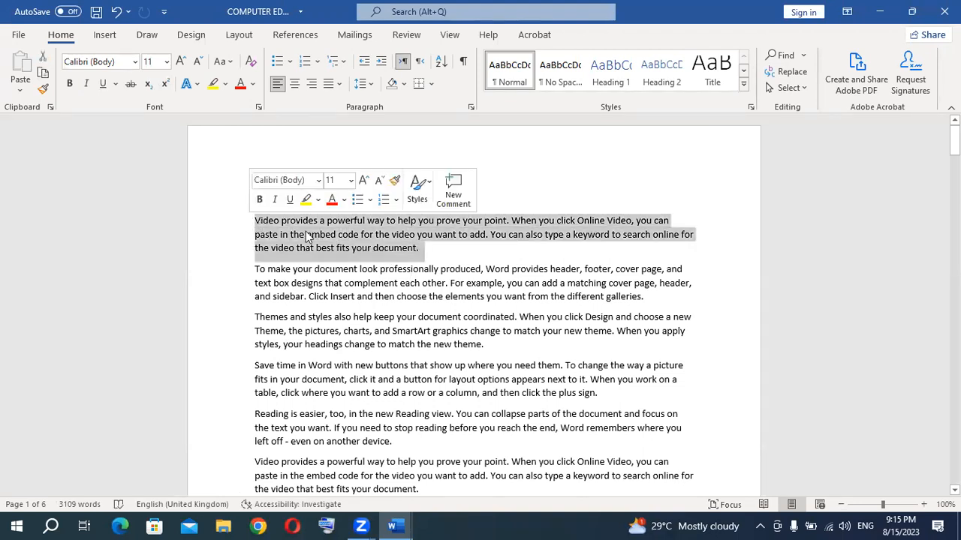
pyautogui.click(357, 199)
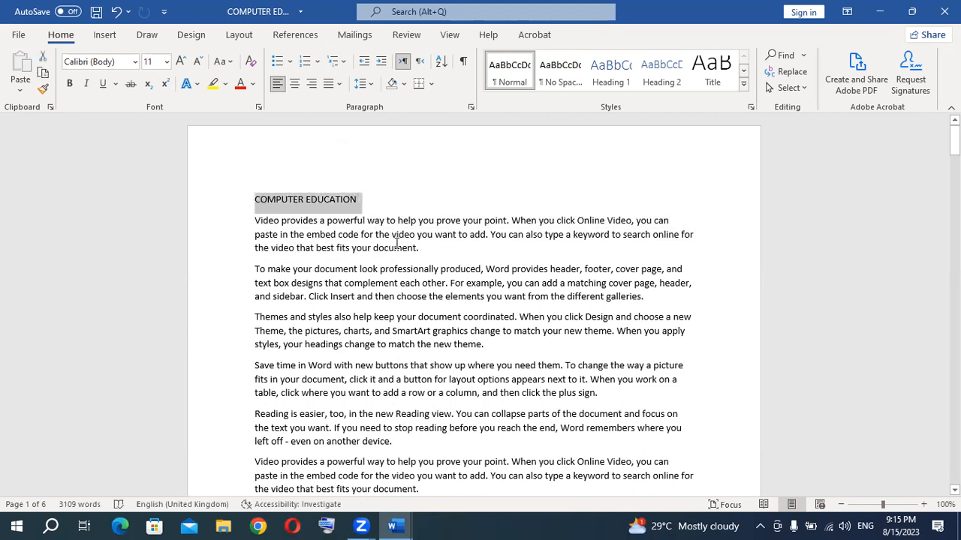
# Step: Set the font of the first paragraph under the heading to Algerian
pyautogui.moveTo(418, 249); pyautogui.dragTo(257, 220)
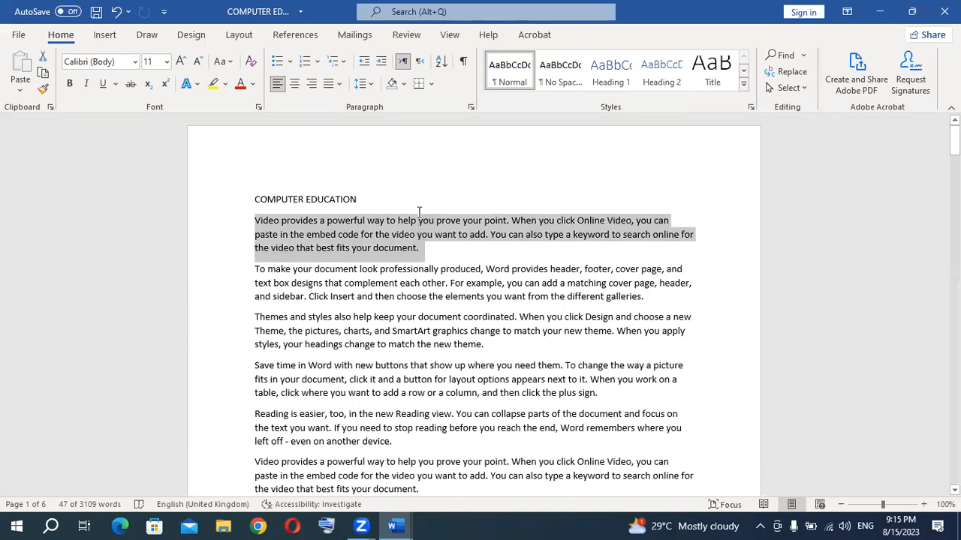
pyautogui.click(134, 65)
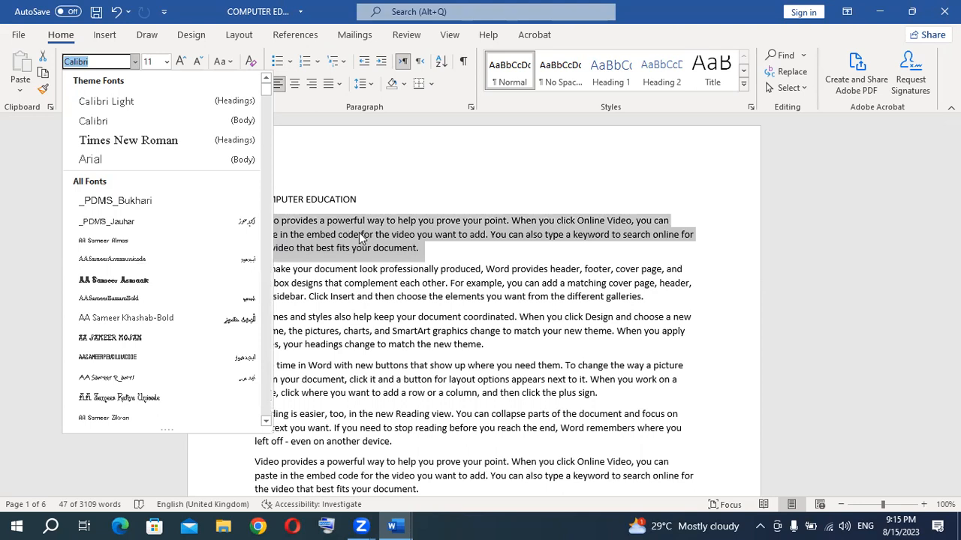
pyautogui.scroll(-6, 181, 246)
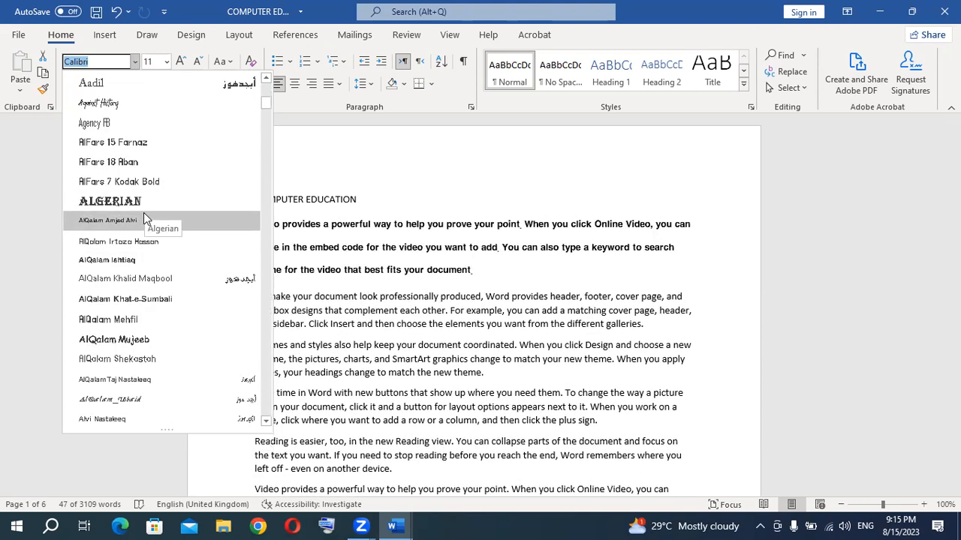
pyautogui.click(144, 201)
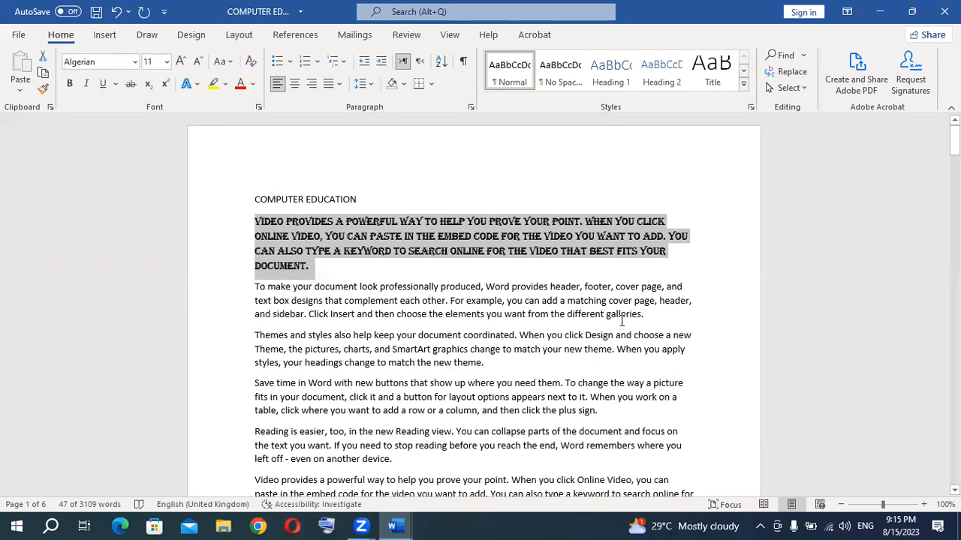
# Step: Set the font size of the second paragraph, starting "To make your document look professionally produced", to 18
pyautogui.moveTo(652, 314); pyautogui.dragTo(255, 287)
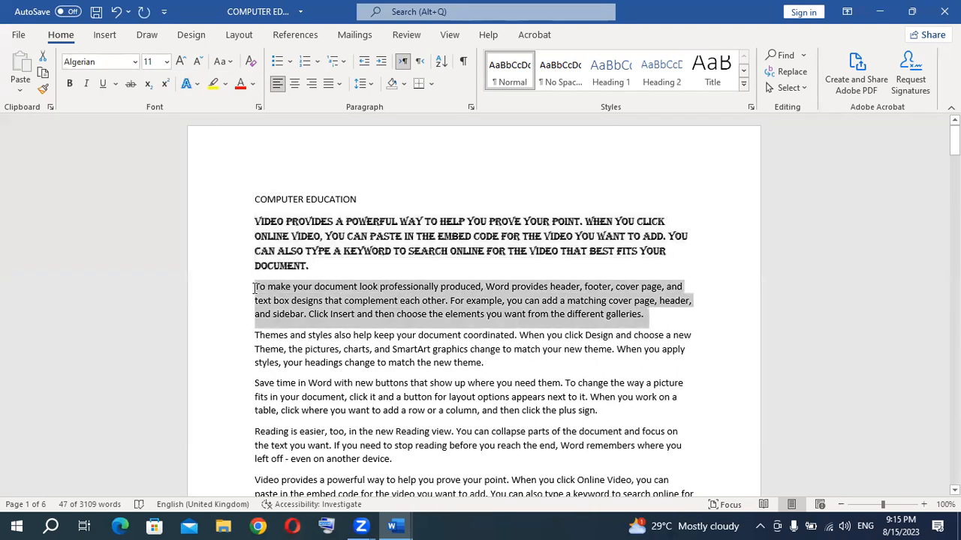
pyautogui.click(167, 62)
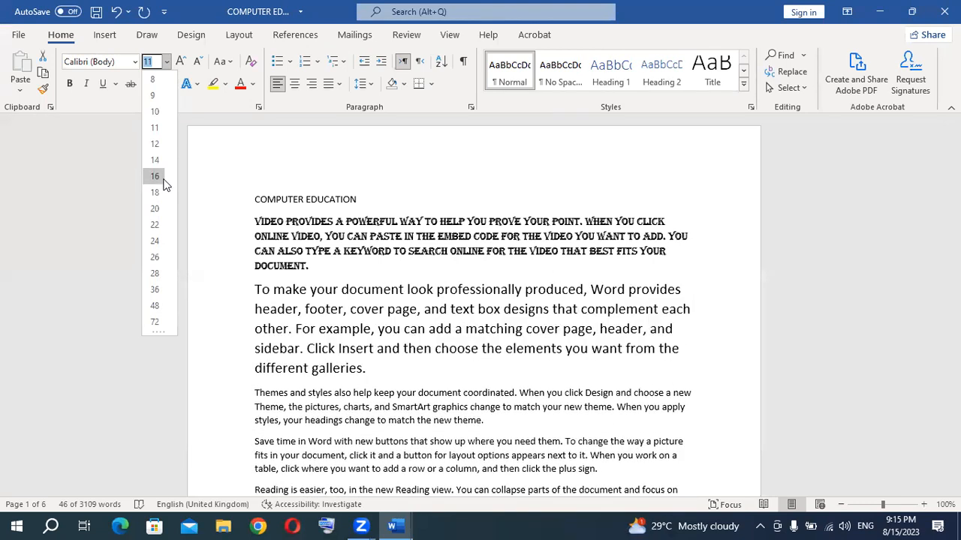
pyautogui.click(156, 193)
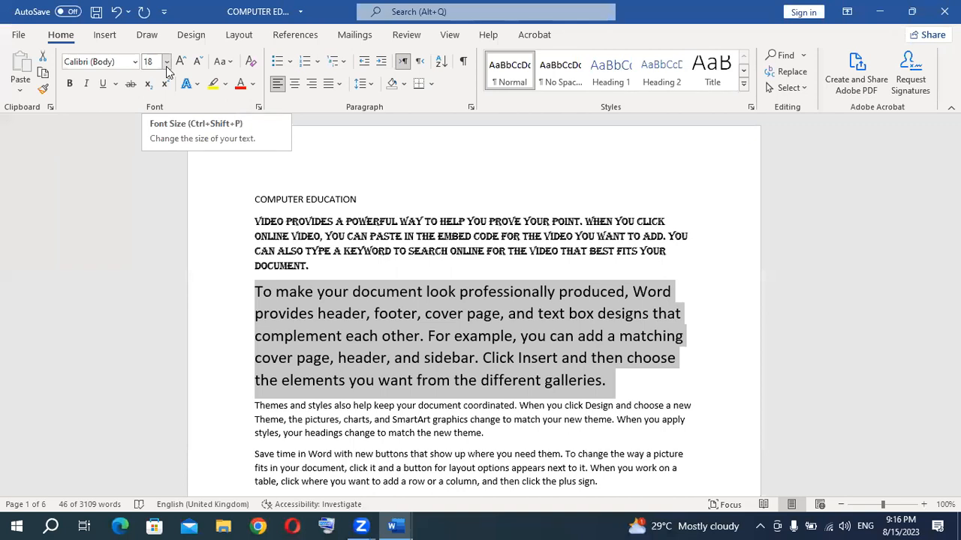
# Step: Select the heading COMPUTER EDUCATION and look at its settings in the Font dialog without changing anything
pyautogui.click(390, 201)
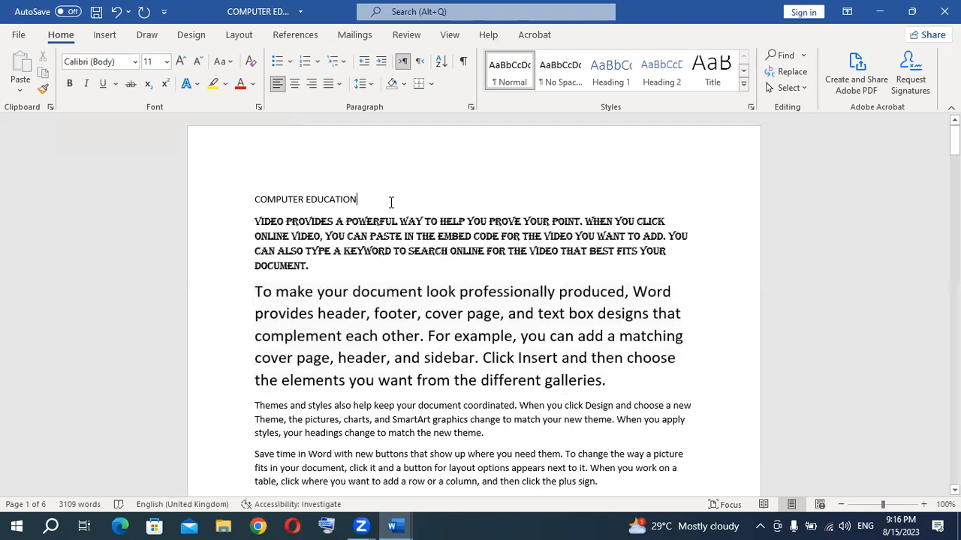
pyautogui.moveTo(364, 199); pyautogui.dragTo(253, 199)
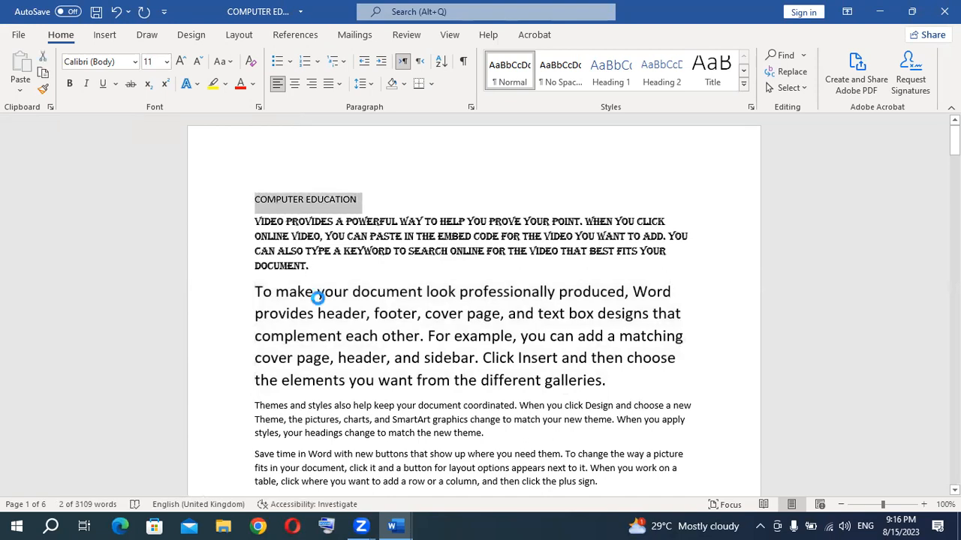
pyautogui.hotkey('ctrl', 'd')
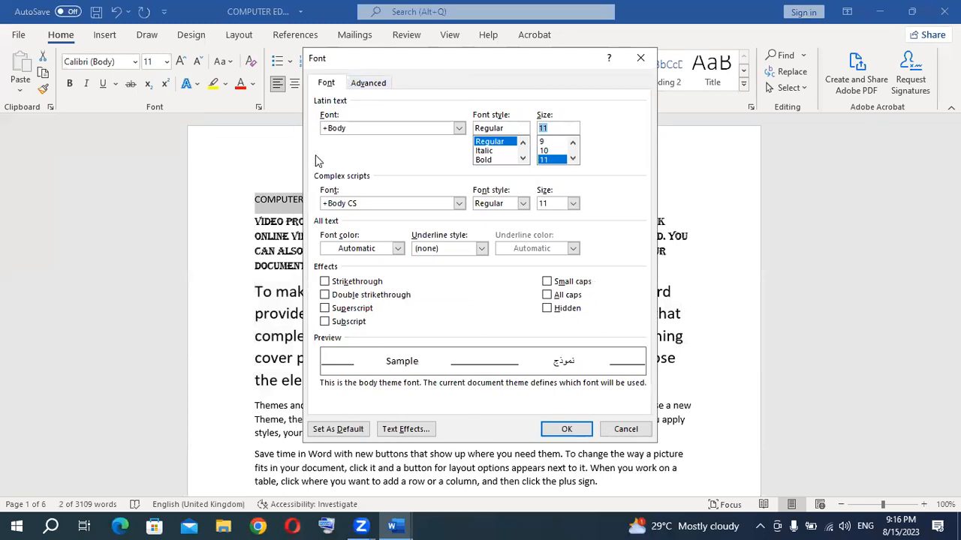
pyautogui.click(625, 428)
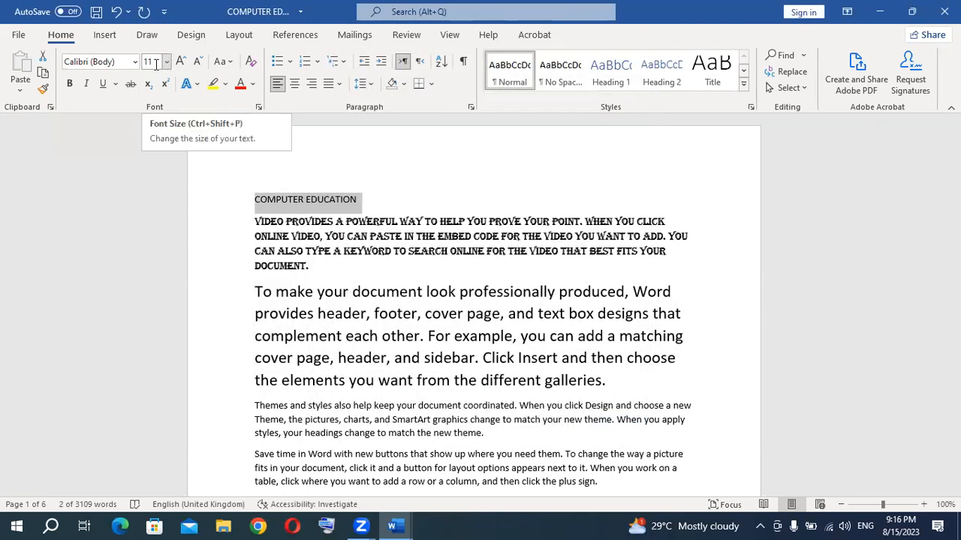
pyautogui.hotkey('ctrl', 'd')
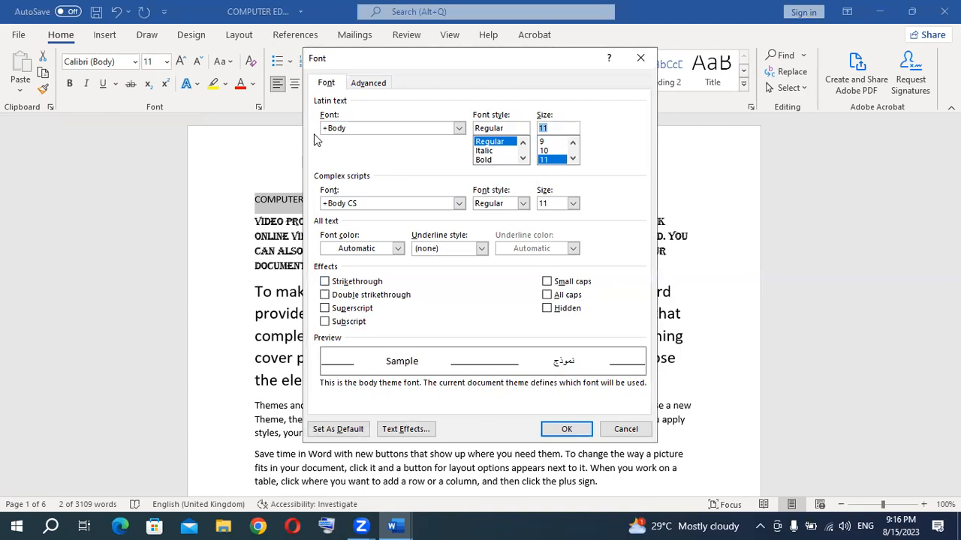
pyautogui.click(623, 429)
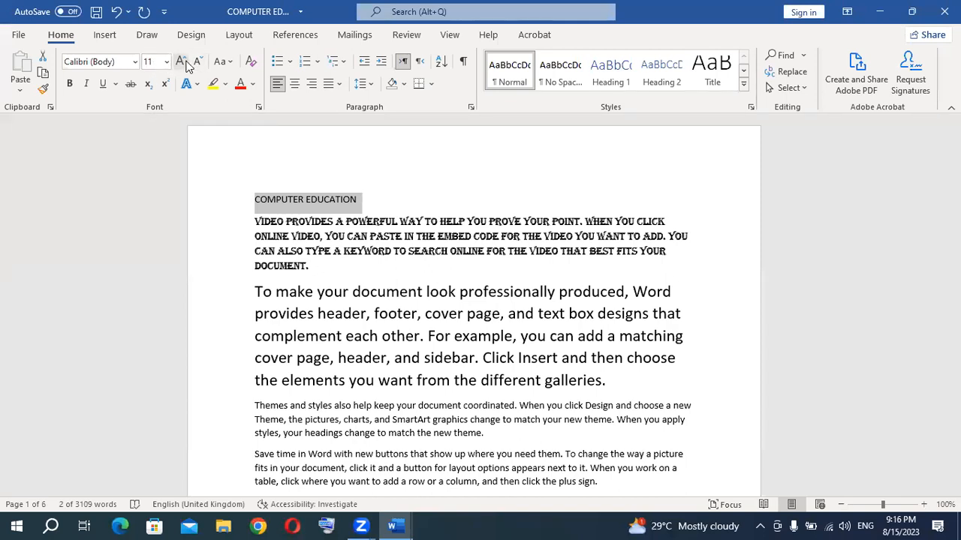
# Step: Increase the heading's font size in increments up to 24, and decrease it in increments to 16
pyautogui.click(182, 61)
pyautogui.click(181, 61)
pyautogui.click(182, 61)
pyautogui.click(182, 61)
pyautogui.click(182, 61)
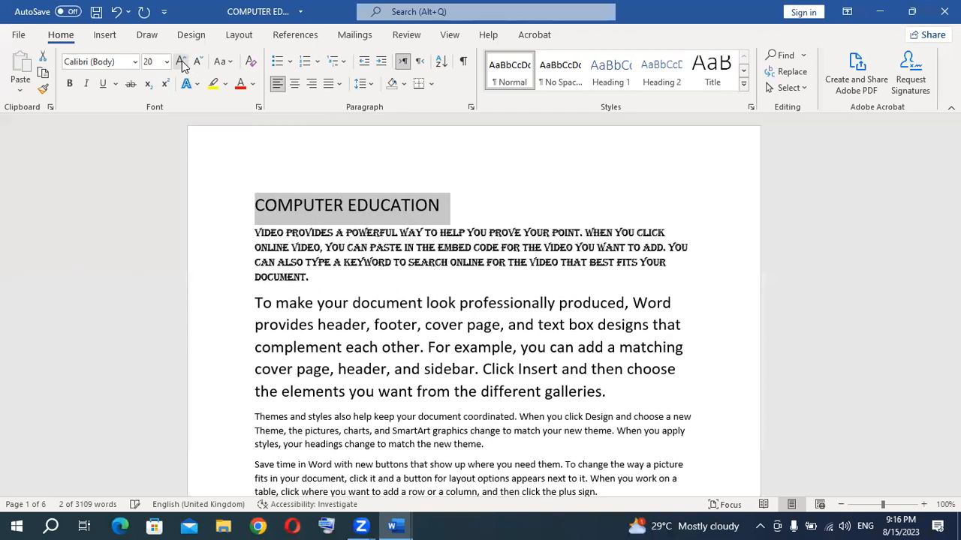
pyautogui.click(181, 61)
pyautogui.click(182, 61)
pyautogui.click(197, 61)
pyautogui.click(197, 60)
pyautogui.click(198, 61)
pyautogui.click(197, 61)
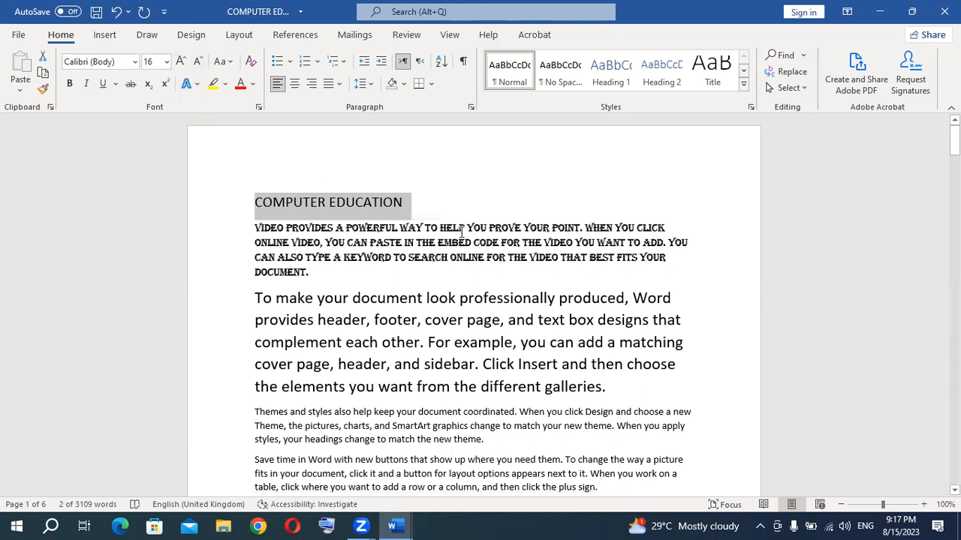
# Step: Select the heading COMPUTER EDUCATION again and enlarge its font in increments to 80
pyautogui.click(413, 201)
pyautogui.click(230, 190)
pyautogui.hotkey('ctrl', 'shift', '.')
pyautogui.hotkey('ctrl', 'shift', '.')
pyautogui.hotkey('ctrl', 'shift', '.')
pyautogui.hotkey('ctrl', 'shift', '.')
pyautogui.hotkey('ctrl', 'shift', '.')
pyautogui.hotkey('ctrl', 'shift', '.')
pyautogui.hotkey('ctrl', 'shift', '.')
pyautogui.hotkey('ctrl', 'shift', '.')
pyautogui.hotkey('ctrl', 'shift', '.')
pyautogui.hotkey('ctrl', 'shift', '.')
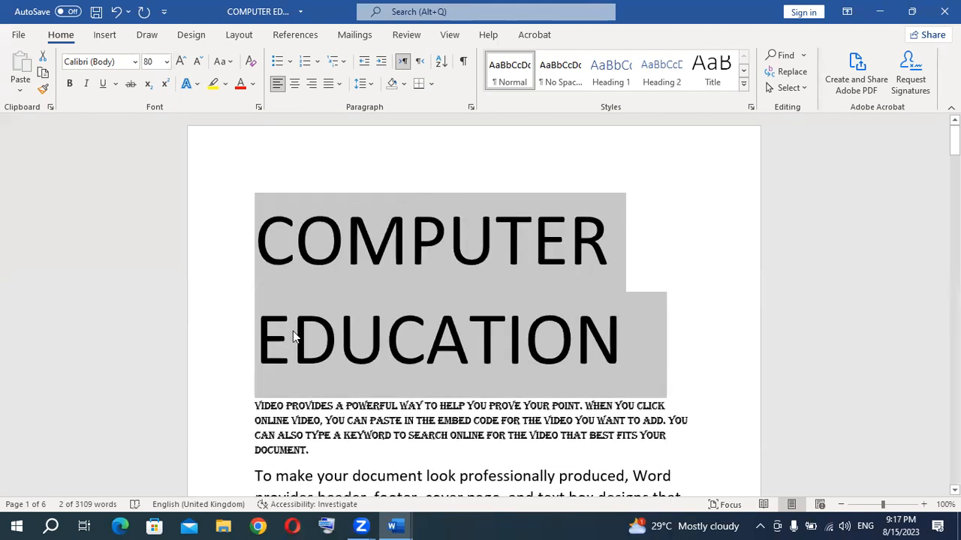
# Step: Shrink the heading's font in increments to 24
pyautogui.hotkey('ctrl', 'shift', ',')
pyautogui.hotkey('ctrl', 'shift', ',')
pyautogui.hotkey('ctrl', 'shift', ',')
pyautogui.hotkey('ctrl', 'shift', ',')
pyautogui.hotkey('ctrl', 'shift', ',')
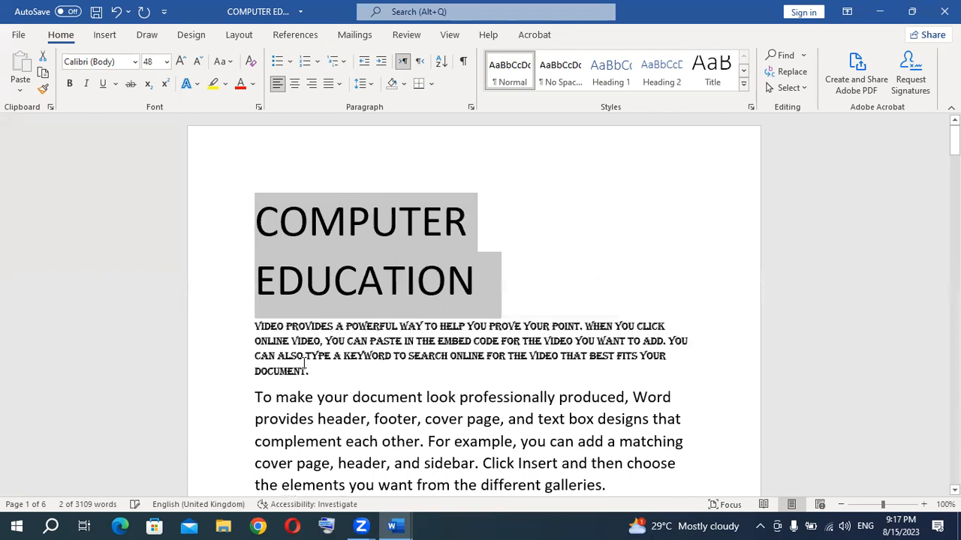
pyautogui.hotkey('ctrl', 'shift', ',')
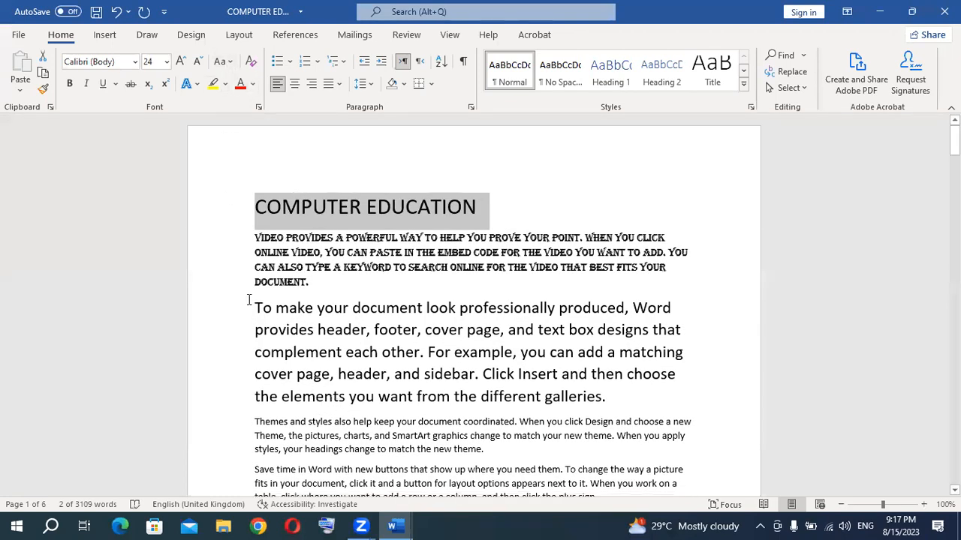
# Step: Look at the font-resizing keys on the On-Screen Keyboard and close the keyboard
pyautogui.click(328, 526)
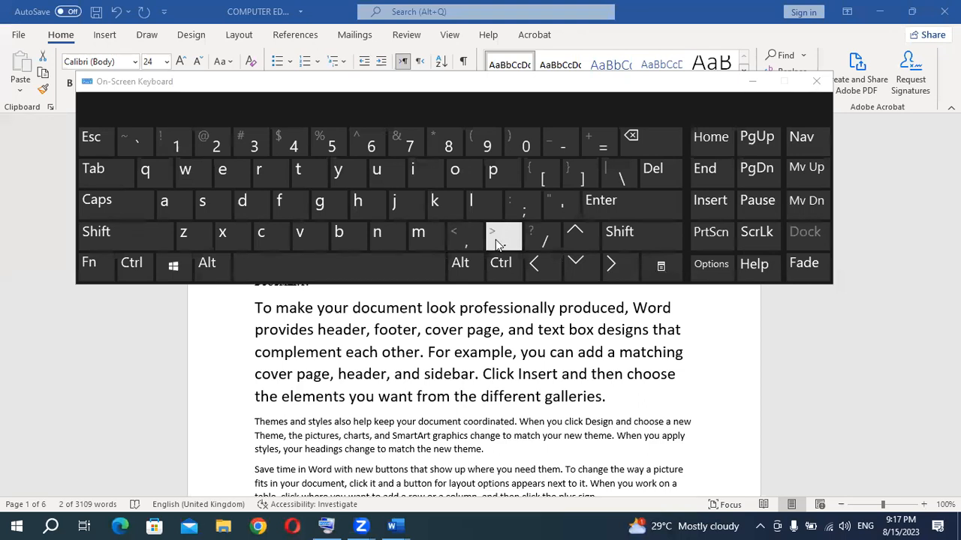
pyautogui.click(816, 81)
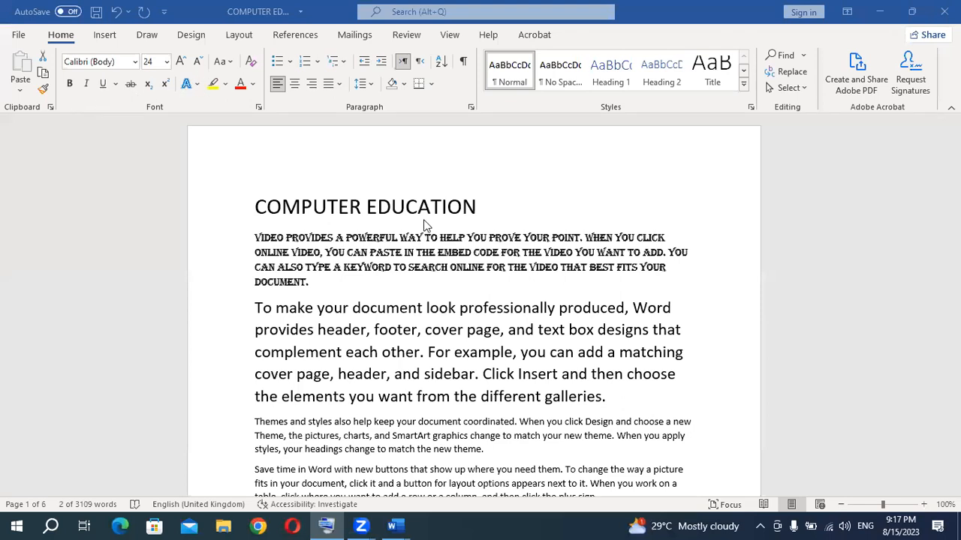
# Step: Reselect the heading and try bold on it several times, ending with bold off
pyautogui.tripleClick(459, 209)
pyautogui.click(463, 208)
pyautogui.moveTo(478, 208); pyautogui.dragTo(234, 199)
pyautogui.click(71, 84)
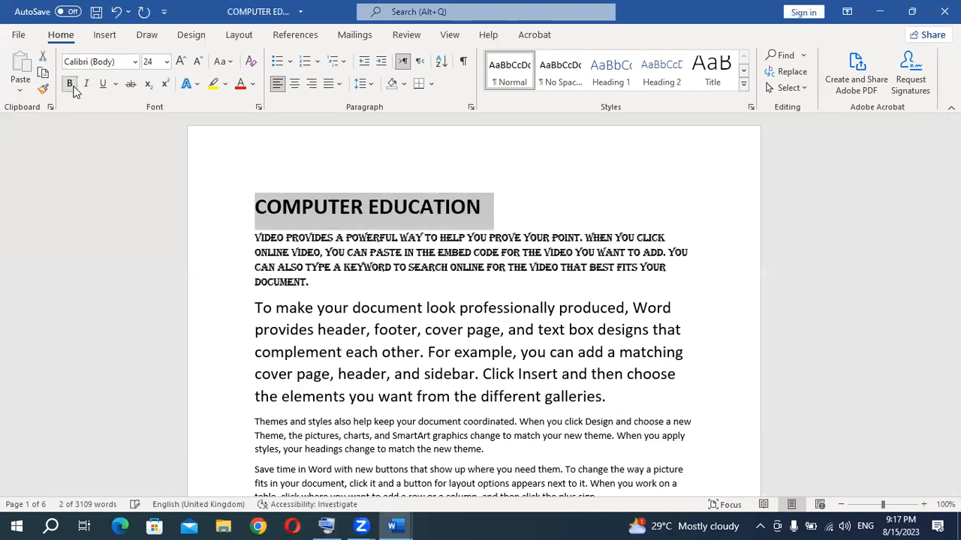
pyautogui.click(72, 87)
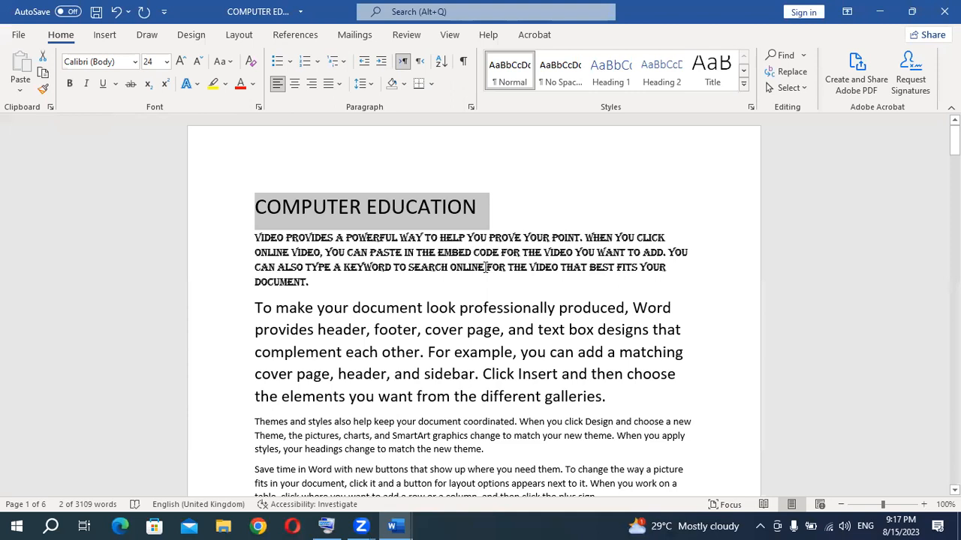
pyautogui.hotkey('ctrl', 'b')
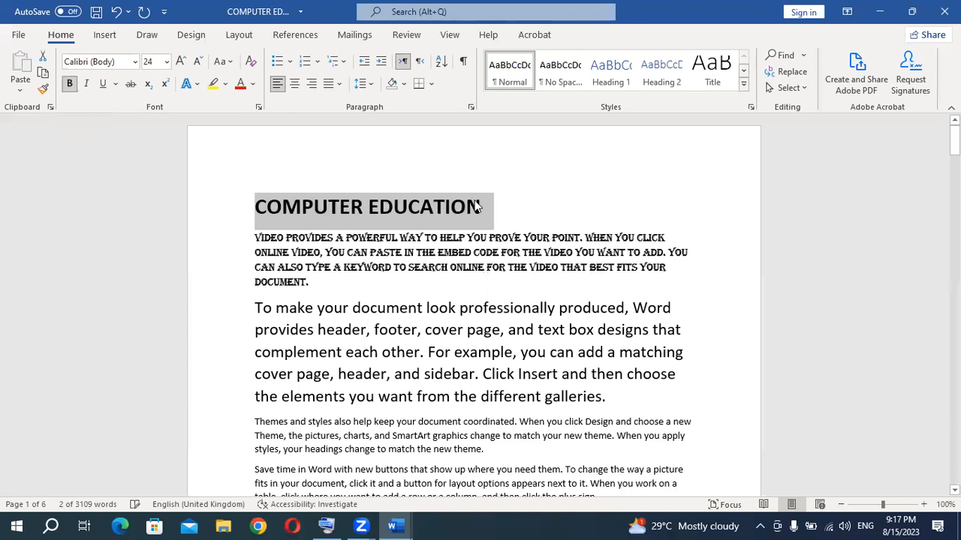
pyautogui.hotkey('ctrl', 'b')
pyautogui.hotkey('ctrl', 'b')
pyautogui.hotkey('ctrl', 'b')
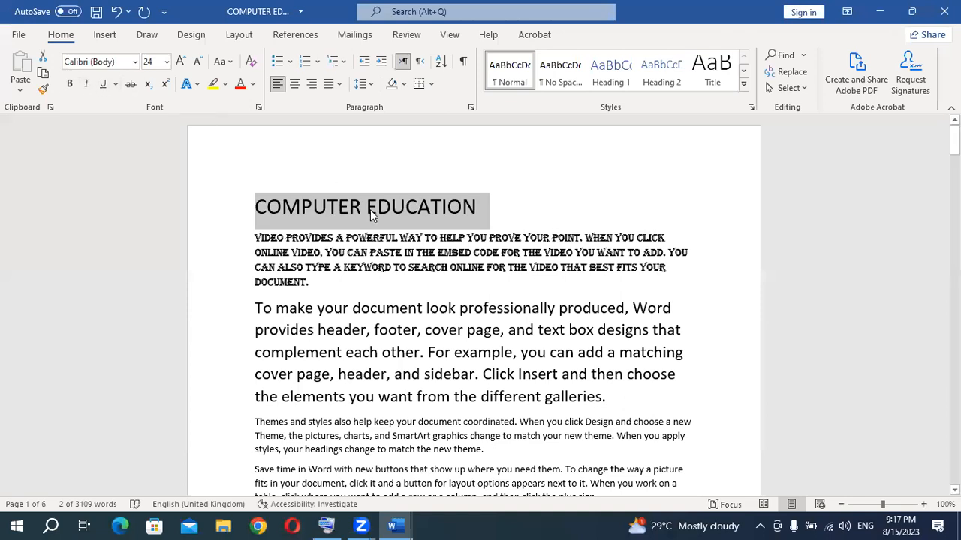
# Step: Try italic on the heading repeatedly, ending with italic off
pyautogui.click(87, 83)
pyautogui.click(87, 84)
pyautogui.click(87, 84)
pyautogui.click(87, 83)
pyautogui.click(87, 83)
pyautogui.click(88, 83)
pyautogui.click(87, 84)
pyautogui.click(87, 83)
pyautogui.click(87, 84)
pyautogui.click(87, 84)
pyautogui.click(87, 83)
pyautogui.click(87, 83)
pyautogui.click(87, 83)
pyautogui.click(87, 83)
pyautogui.click(87, 83)
pyautogui.click(87, 83)
pyautogui.click(87, 83)
pyautogui.click(87, 83)
pyautogui.click(87, 83)
pyautogui.click(87, 83)
pyautogui.click(87, 84)
pyautogui.click(87, 83)
pyautogui.click(87, 83)
pyautogui.click(86, 85)
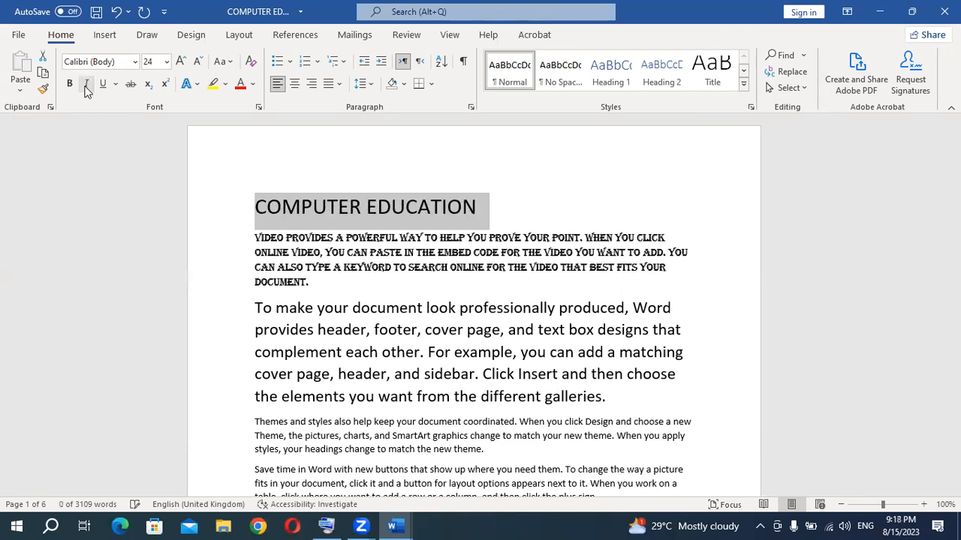
# Step: Preview the underline styles on the heading and look at the Font dialog's underline settings without applying any
pyautogui.click(114, 84)
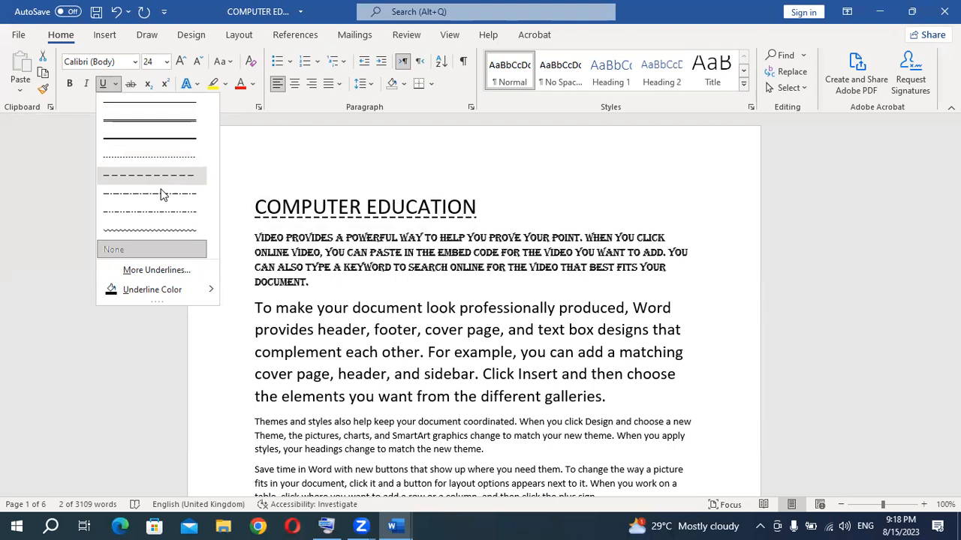
pyautogui.click(160, 270)
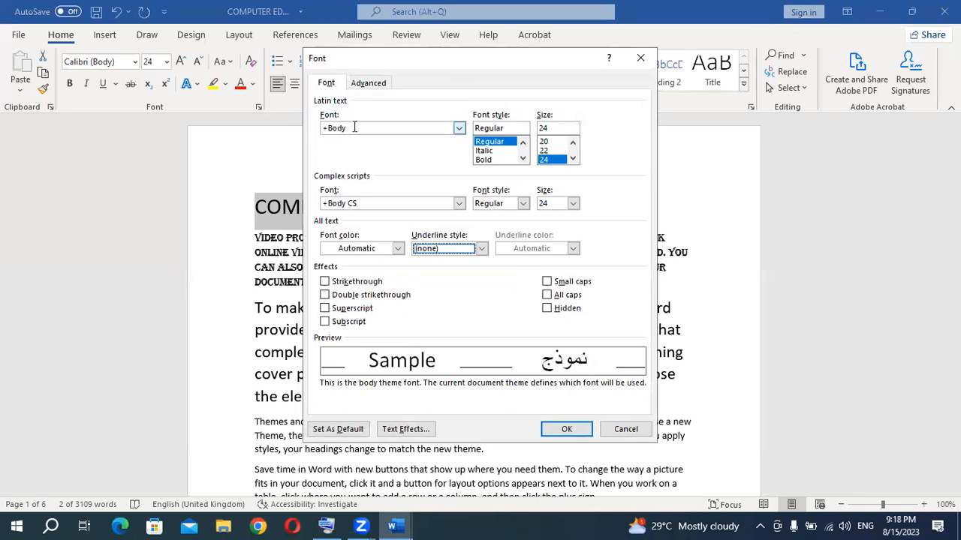
pyautogui.click(482, 248)
pyautogui.click(482, 248)
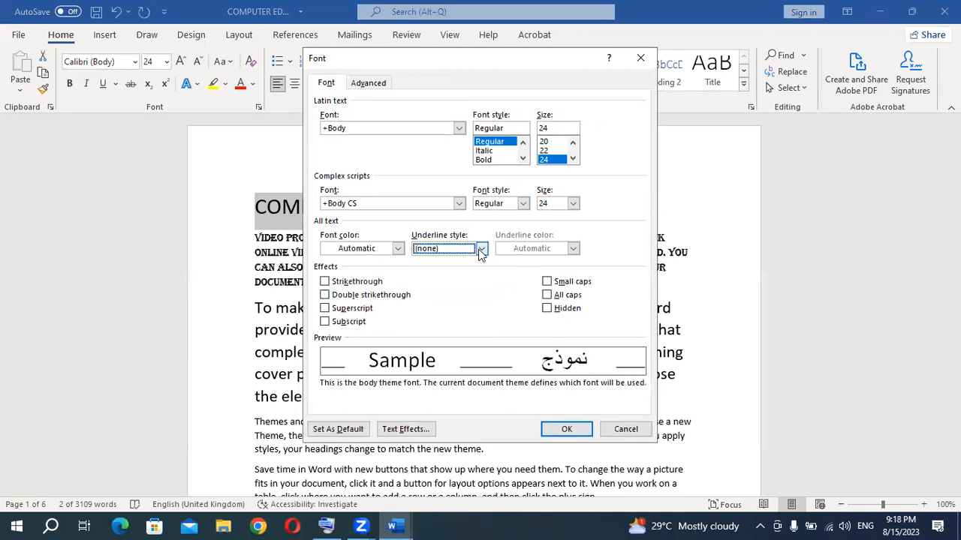
pyautogui.click(640, 57)
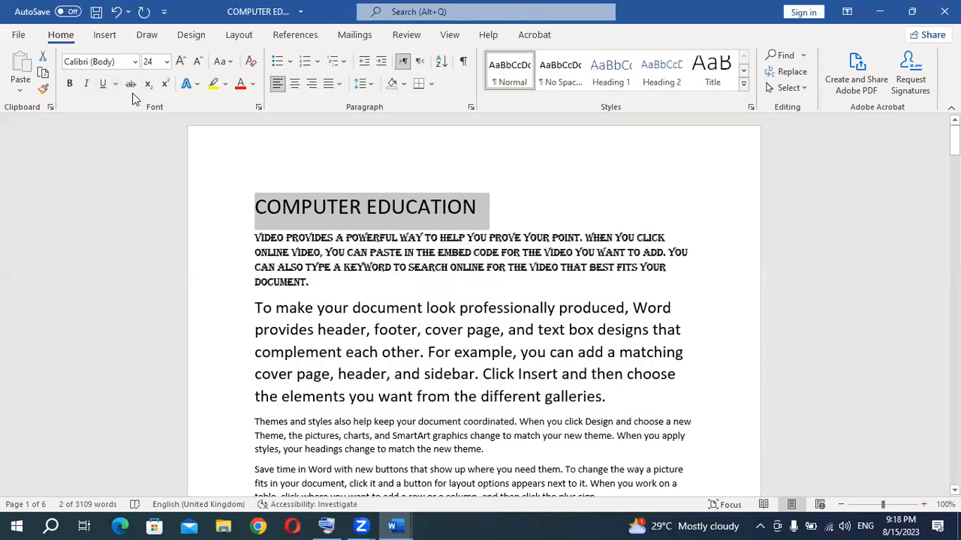
# Step: Give the heading COMPUTER EDUCATION a double underline and colour the underline dark orange
pyautogui.click(116, 85)
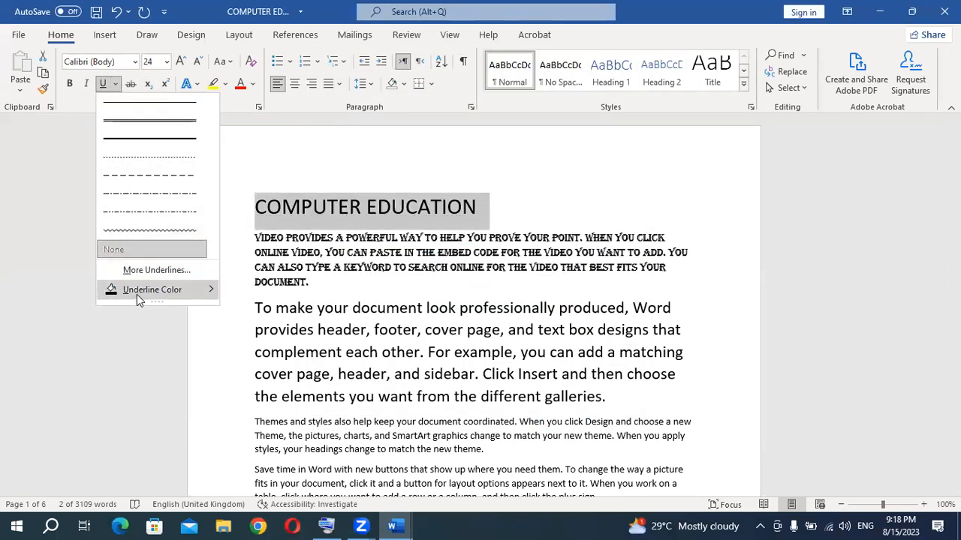
pyautogui.moveTo(137, 294)
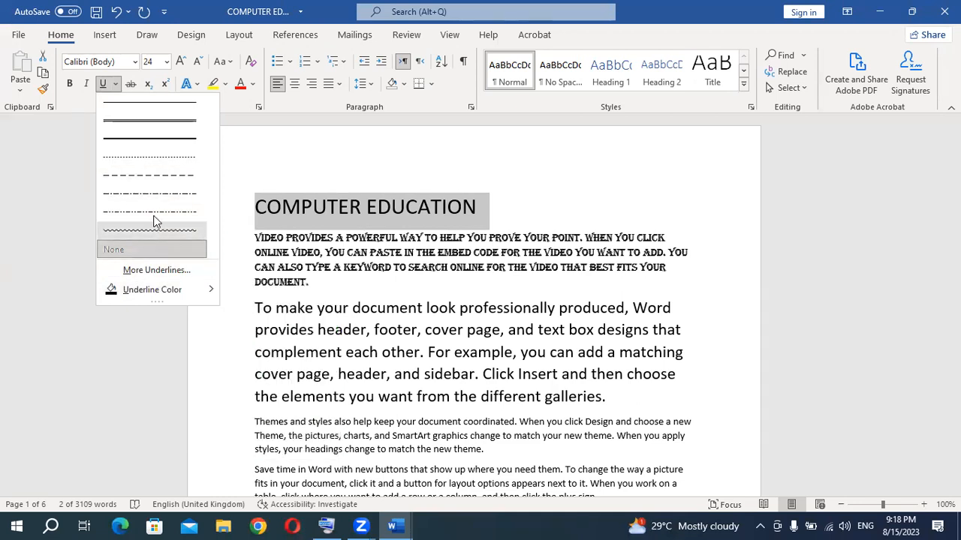
pyautogui.click(154, 129)
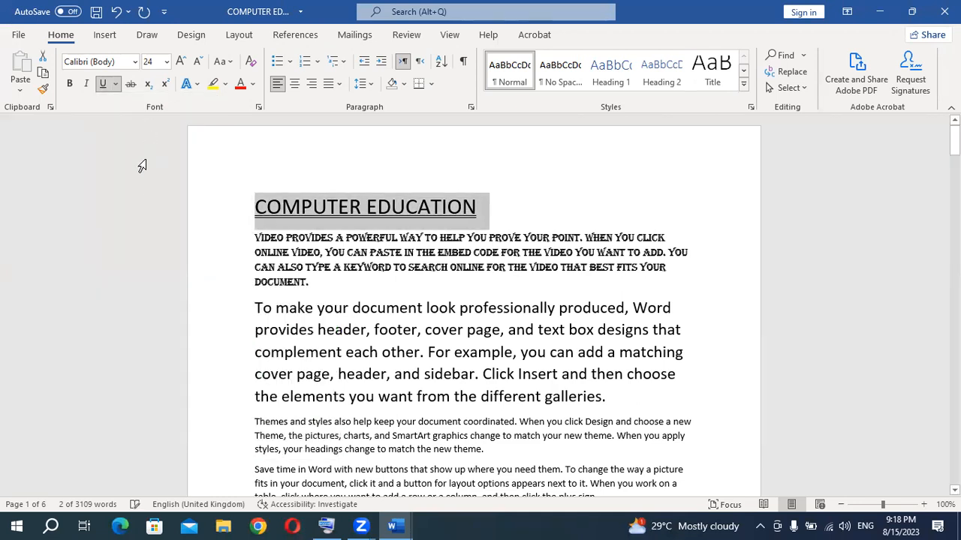
pyautogui.click(115, 84)
pyautogui.moveTo(131, 290)
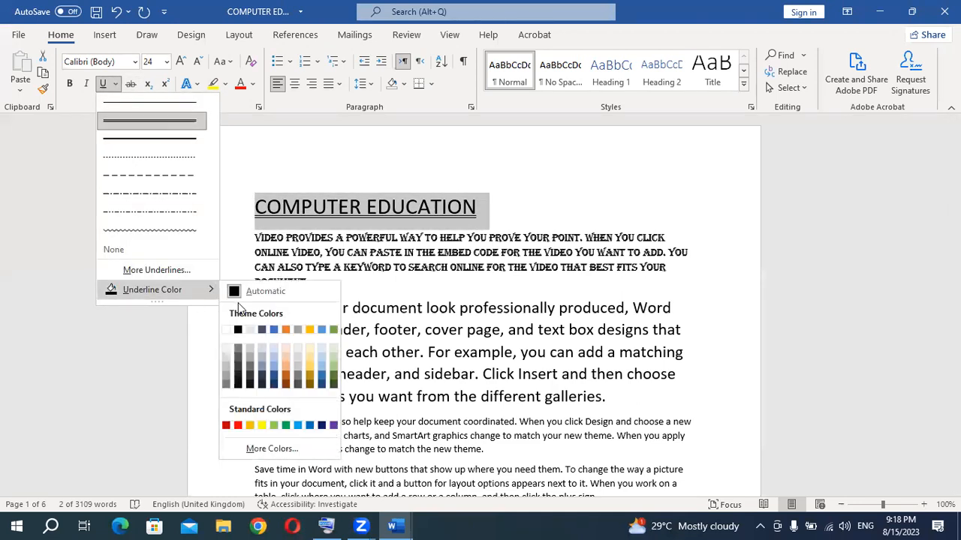
pyautogui.click(287, 379)
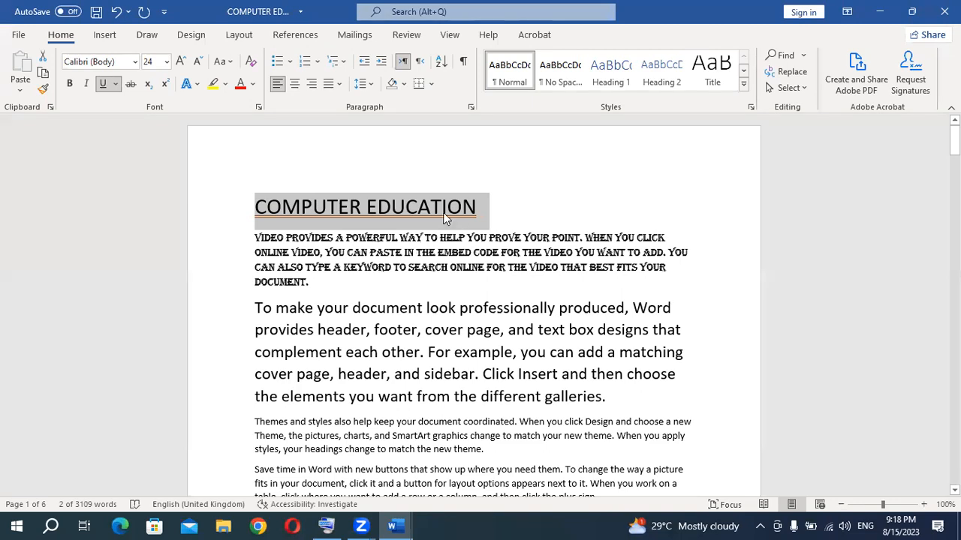
# Step: Reselect the heading COMPUTER EDUCATION and change its font colour to dark green
pyautogui.click(116, 84)
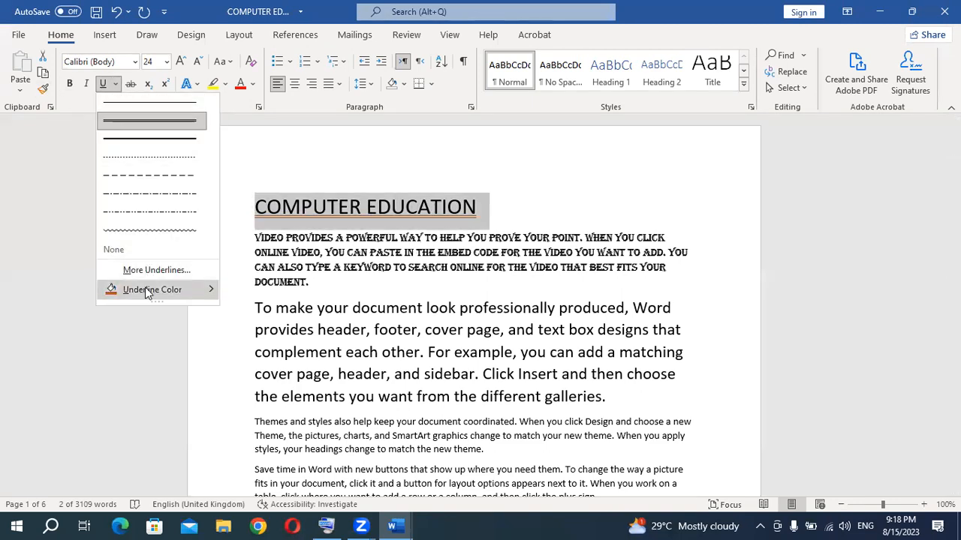
pyautogui.moveTo(148, 293)
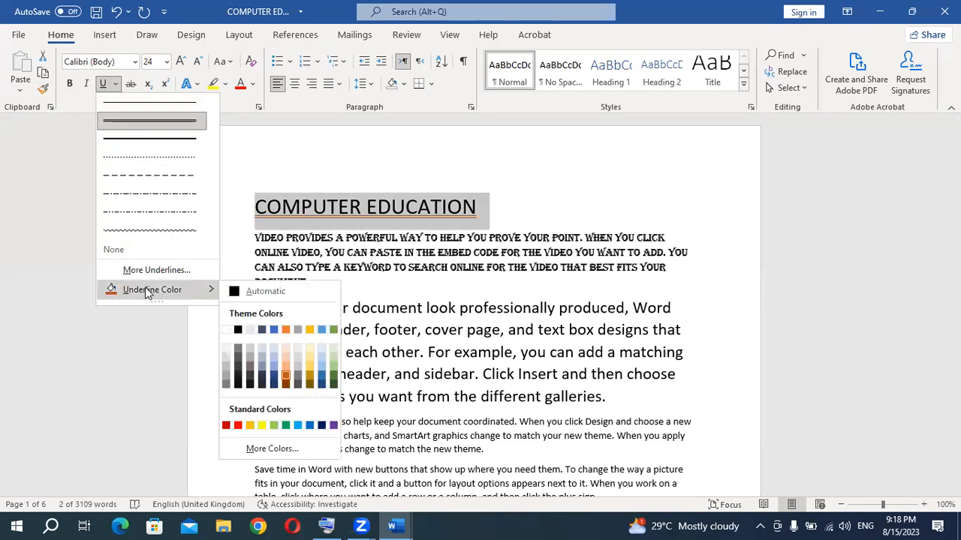
pyautogui.click(402, 209)
pyautogui.click(430, 208)
pyautogui.moveTo(476, 206); pyautogui.dragTo(257, 180)
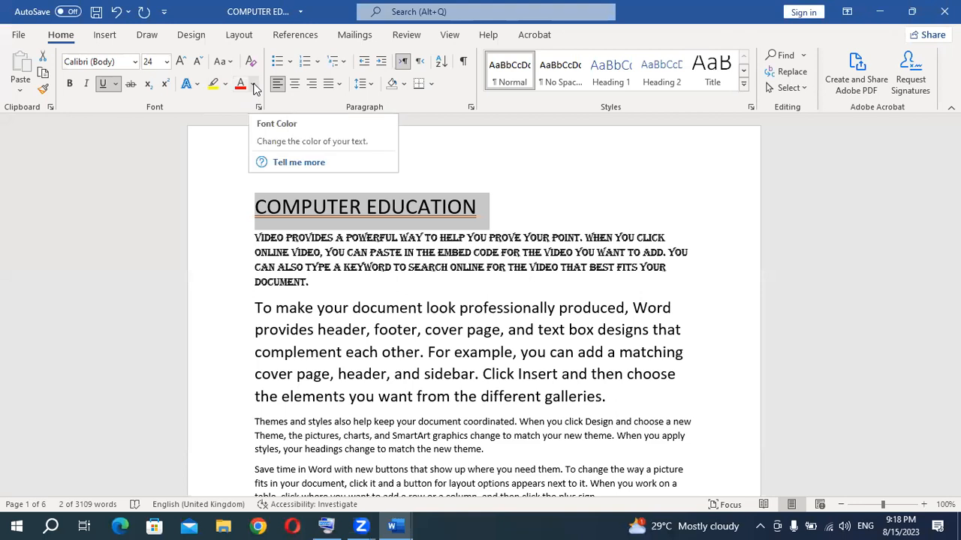
pyautogui.click(254, 85)
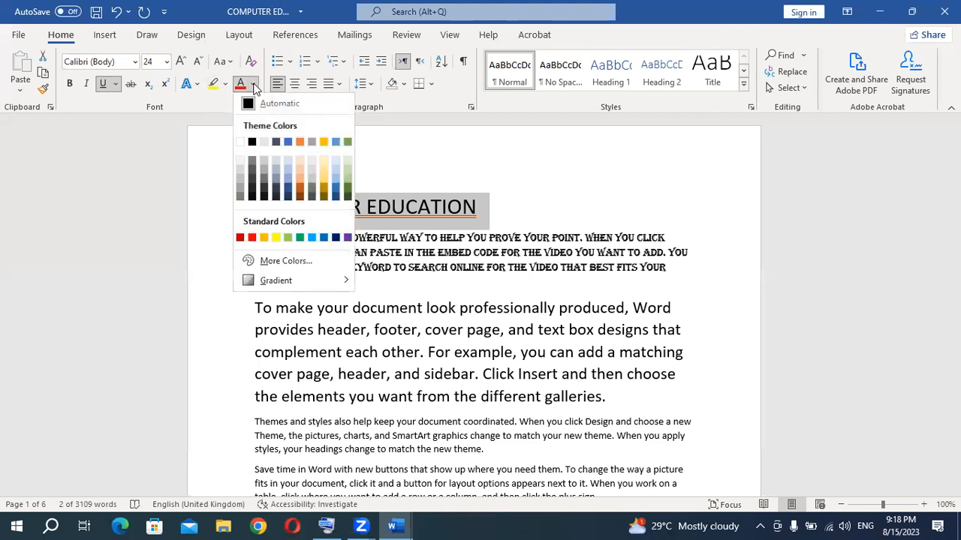
pyautogui.click(348, 190)
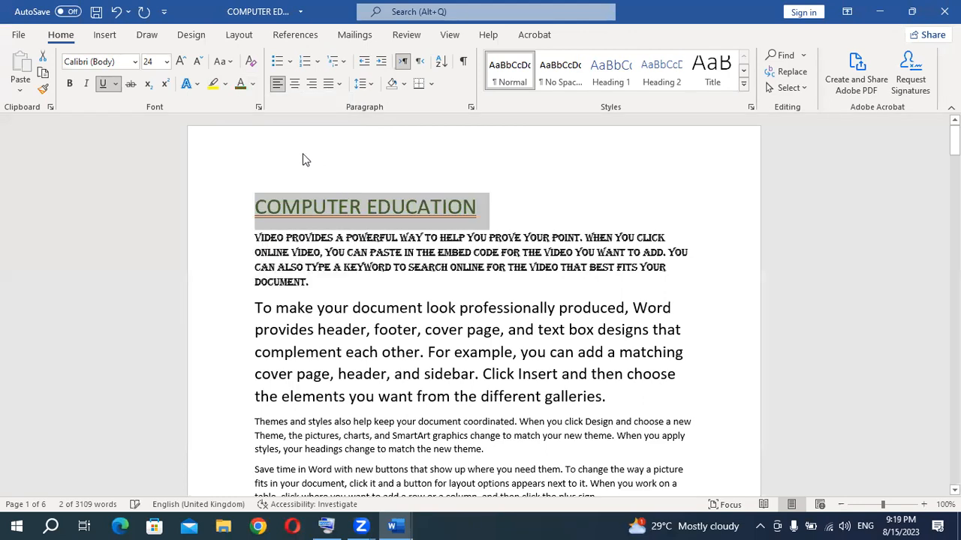
# Step: Highlight the heading and the Algerian paragraph directly below it in light gray
pyautogui.click(226, 86)
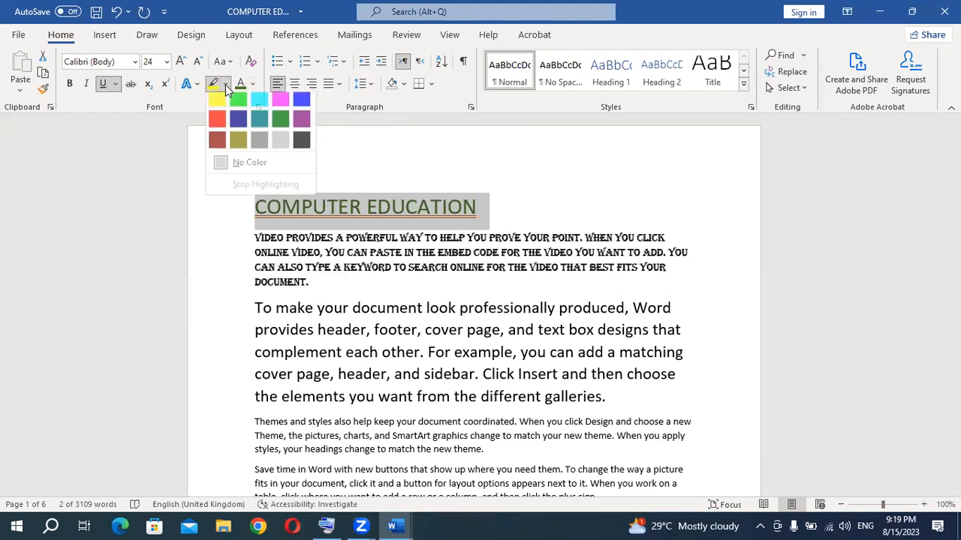
pyautogui.click(279, 148)
pyautogui.click(316, 282)
pyautogui.keyDown('shift'); pyautogui.click(241, 234); pyautogui.keyUp('shift')
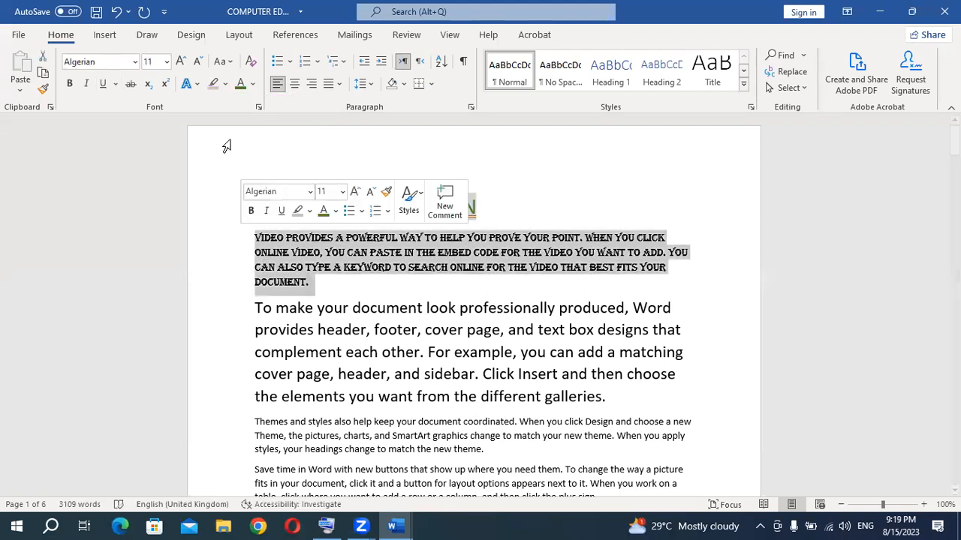
pyautogui.click(214, 84)
# Step: Highlight the paragraph beginning "To make your document look professionally produced" in yellow
pyautogui.moveTo(605, 398); pyautogui.dragTo(254, 309)
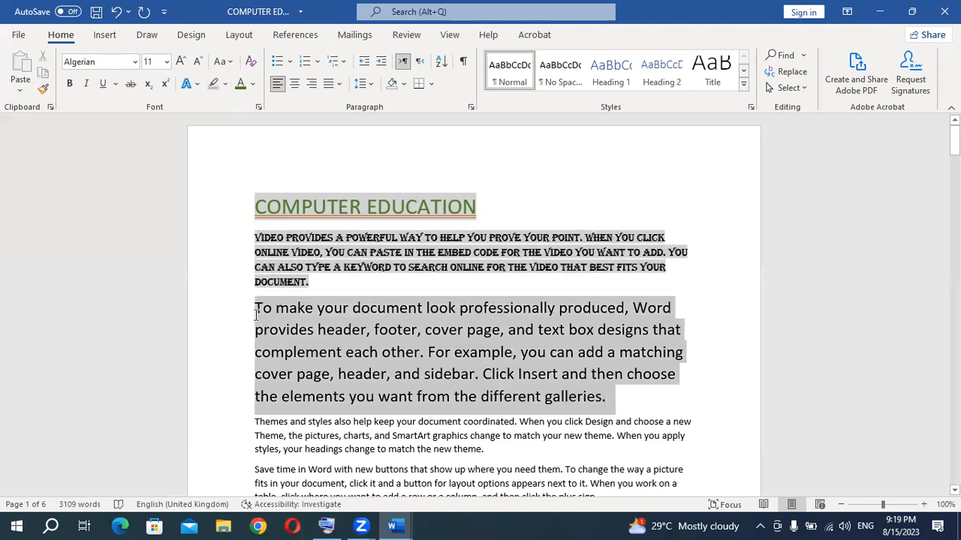
pyautogui.click(224, 85)
pyautogui.click(217, 104)
pyautogui.click(526, 352)
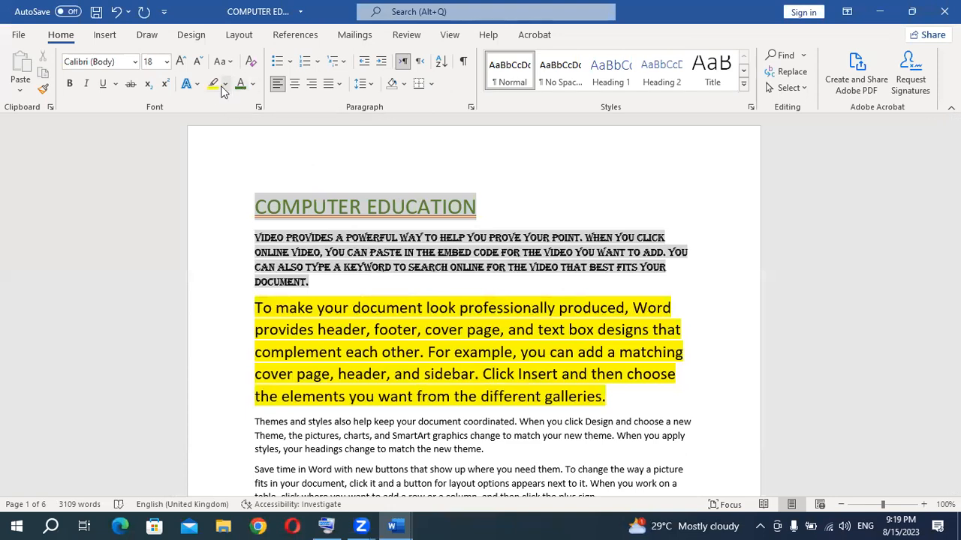
# Step: Apply the blue text effect with a white outline and shadow to the paragraph beginning "Themes and styles"
pyautogui.scroll(-2, 298, 231)
pyautogui.moveTo(485, 382); pyautogui.dragTo(254, 355)
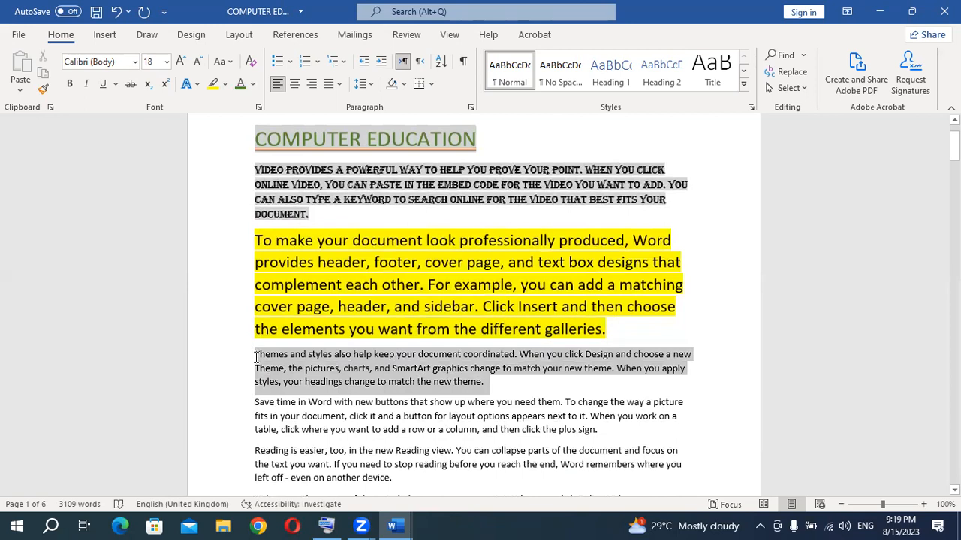
pyautogui.click(196, 84)
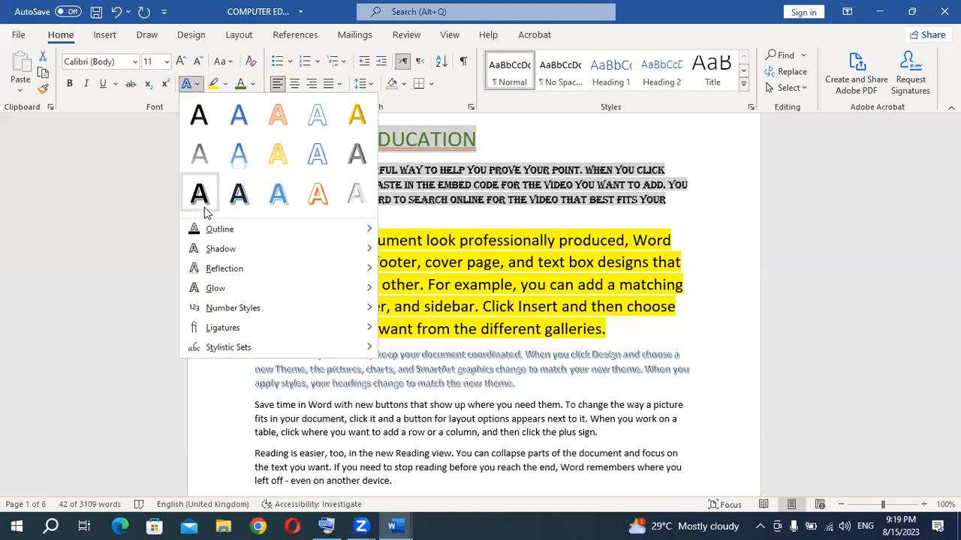
pyautogui.click(278, 195)
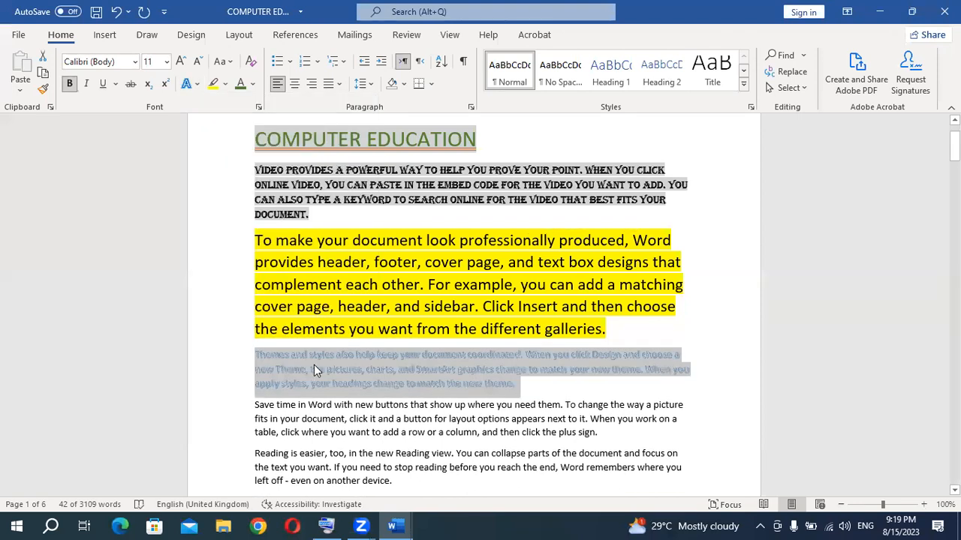
# Step: Enlarge the "Themes and styles" paragraph to font size 20
pyautogui.click(181, 62)
pyautogui.click(181, 61)
pyautogui.click(180, 62)
pyautogui.click(180, 61)
pyautogui.click(180, 61)
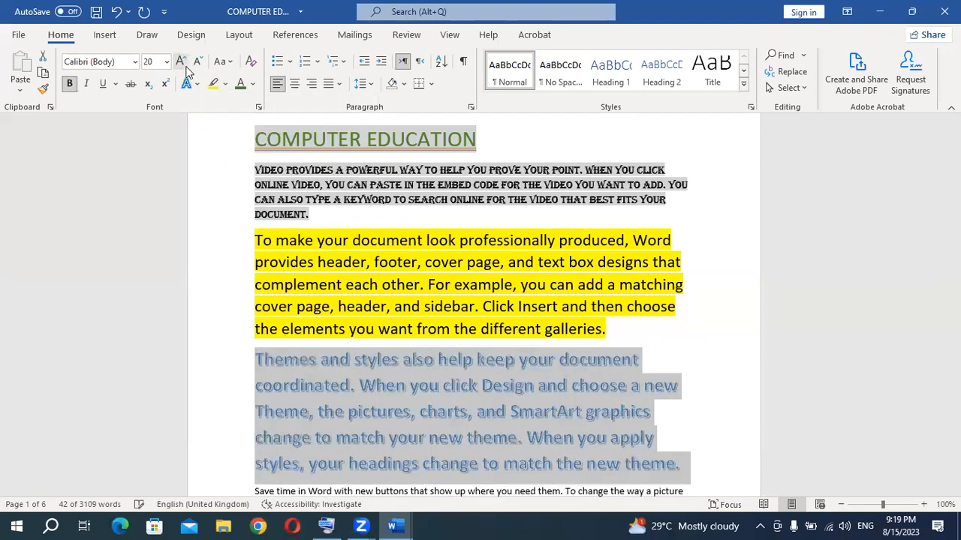
# Step: Try a green text outline on the "Themes and styles" paragraph, and remove it with No Outline
pyautogui.scroll(-2, 465, 355)
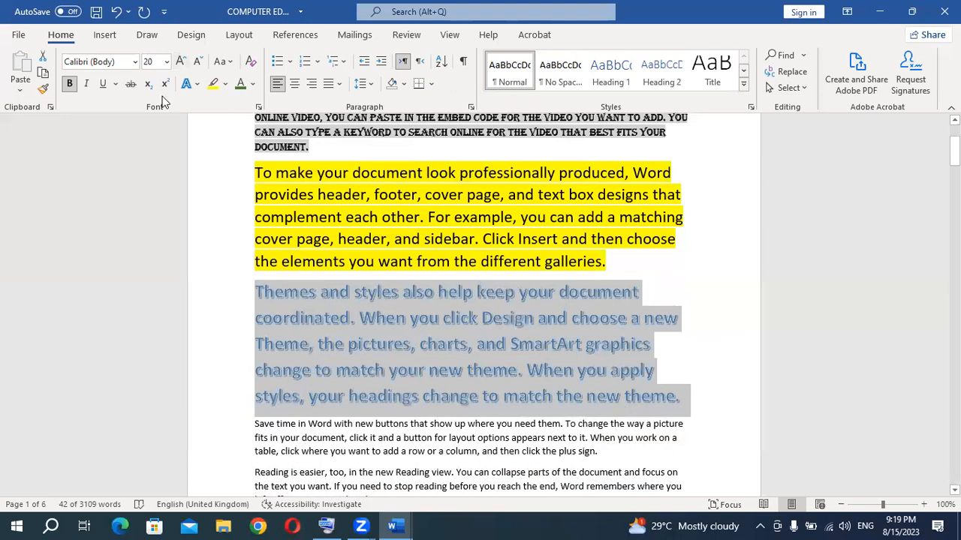
pyautogui.click(188, 84)
pyautogui.moveTo(207, 235)
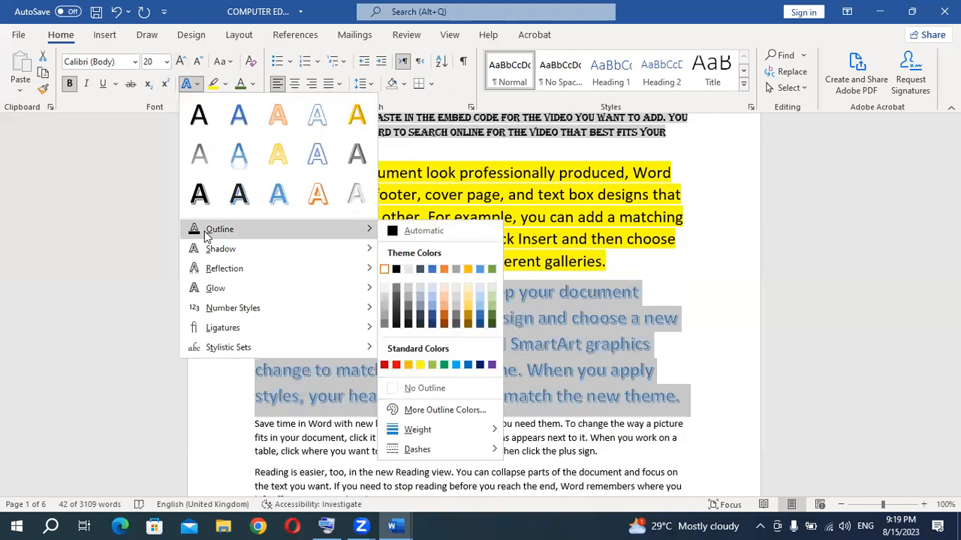
pyautogui.click(488, 317)
pyautogui.click(189, 84)
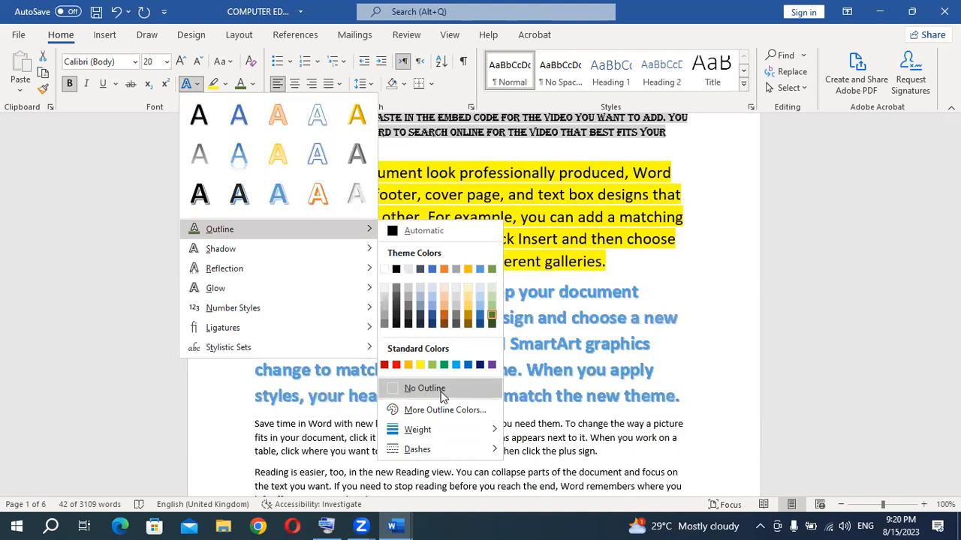
pyautogui.click(442, 395)
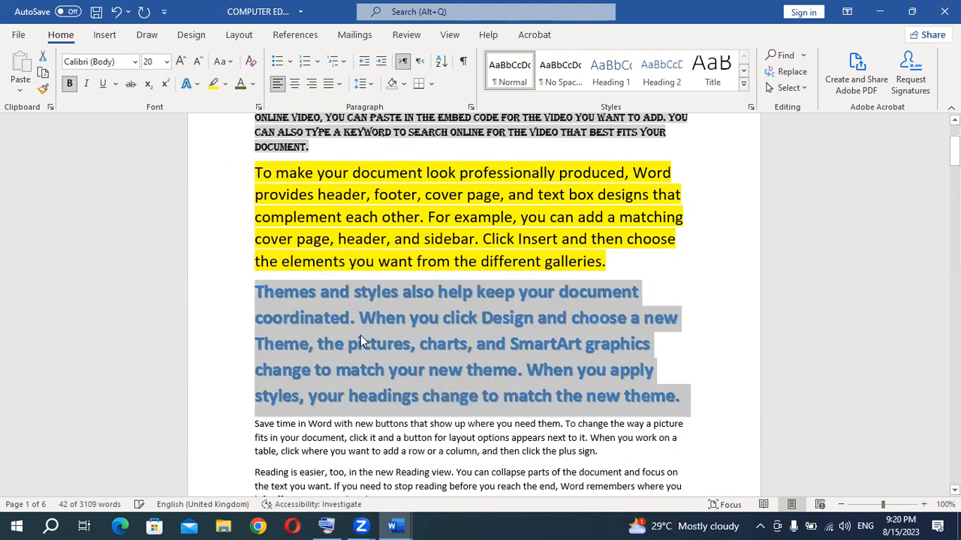
# Step: Give the "Themes and styles" paragraph a green text outline with a 1 pt weight and a dotted dash style
pyautogui.click(189, 84)
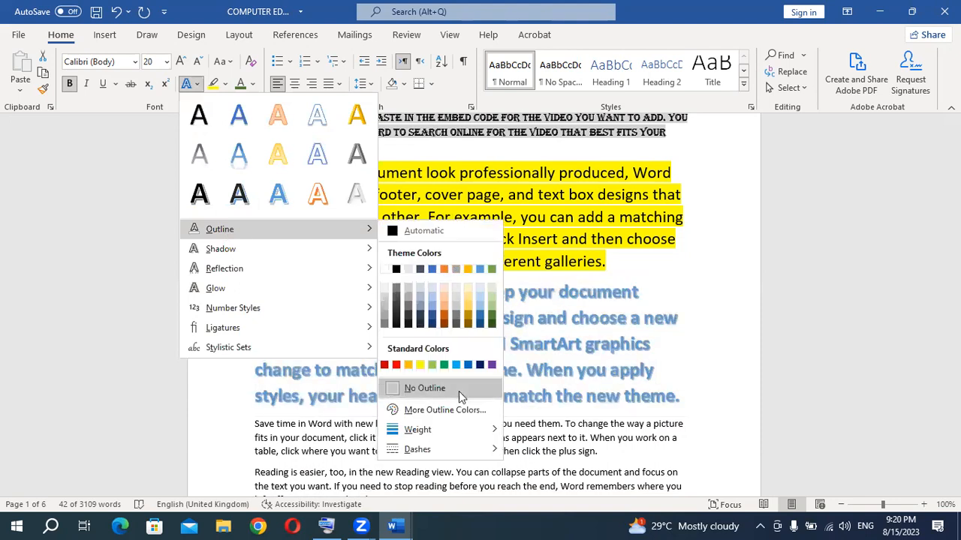
pyautogui.moveTo(449, 424)
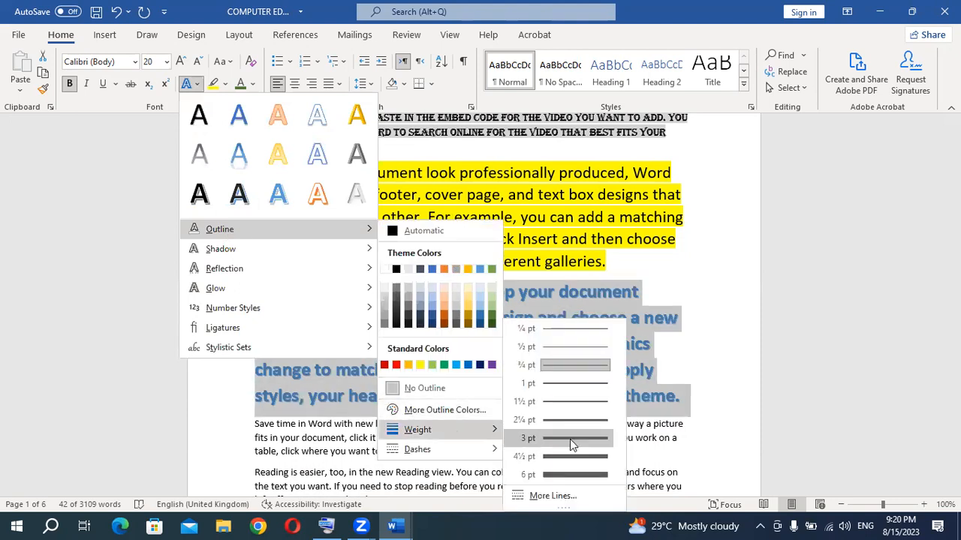
pyautogui.click(590, 389)
pyautogui.click(190, 83)
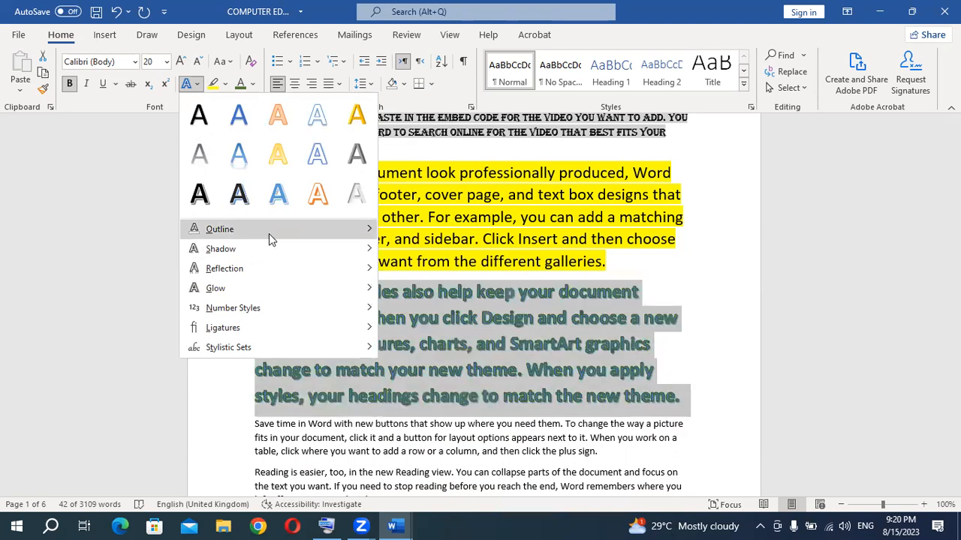
pyautogui.moveTo(269, 233)
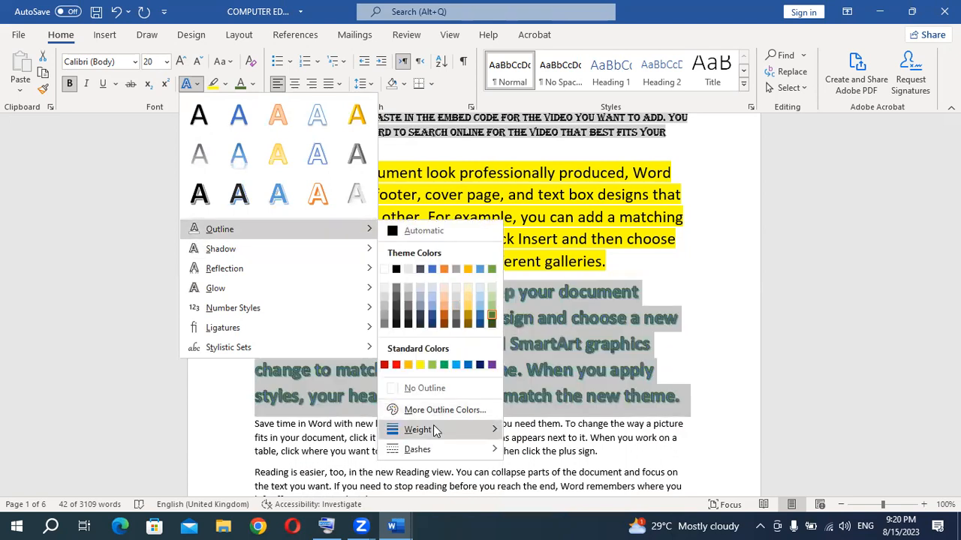
pyautogui.moveTo(435, 450)
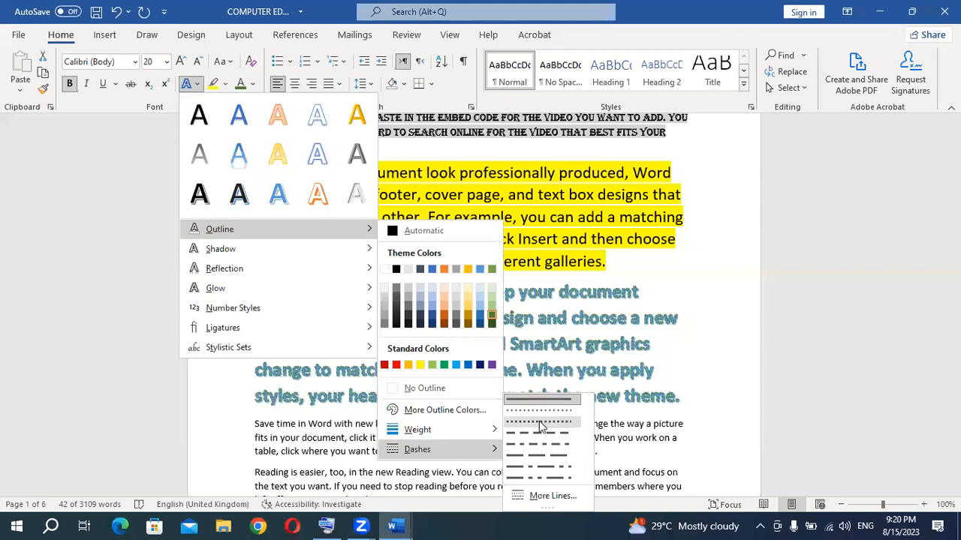
pyautogui.click(539, 422)
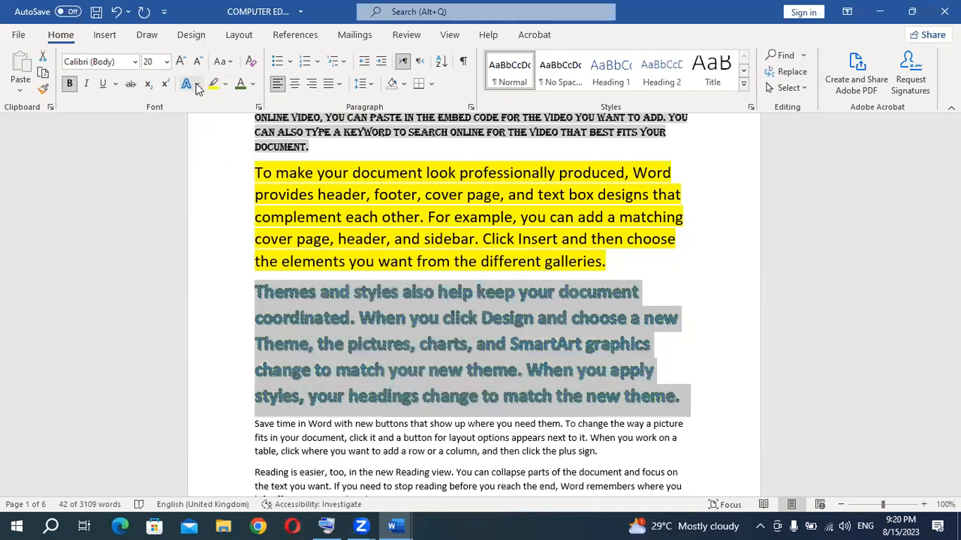
# Step: Apply an upward-offset outer shadow to the text of the "Themes and styles" paragraph
pyautogui.click(187, 83)
pyautogui.moveTo(255, 250)
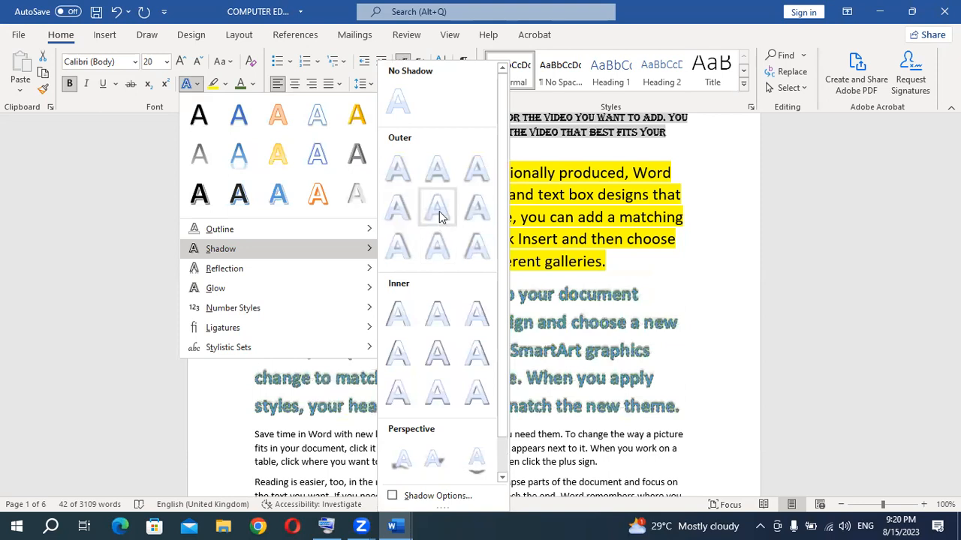
pyautogui.click(429, 250)
# Step: Adjust the paragraph's text shadow to 63% transparency, 92% size, 6 pt blur, 154° angle and 37 pt distance
pyautogui.click(191, 83)
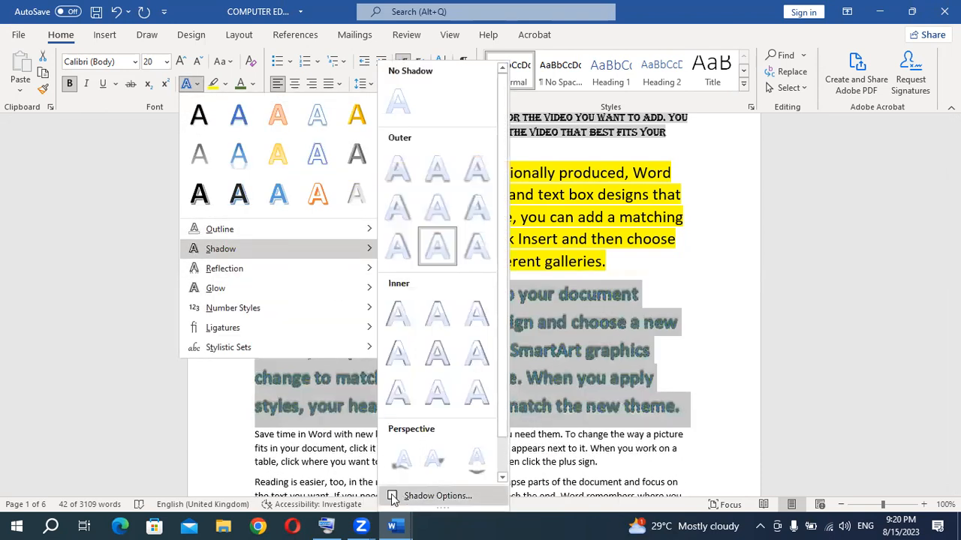
pyautogui.click(438, 496)
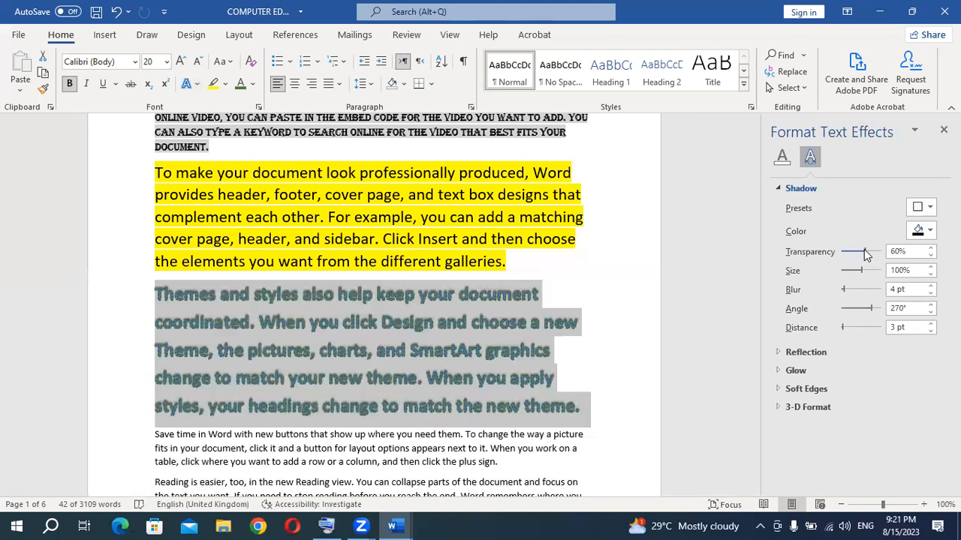
pyautogui.moveTo(864, 250); pyautogui.dragTo(848, 322)
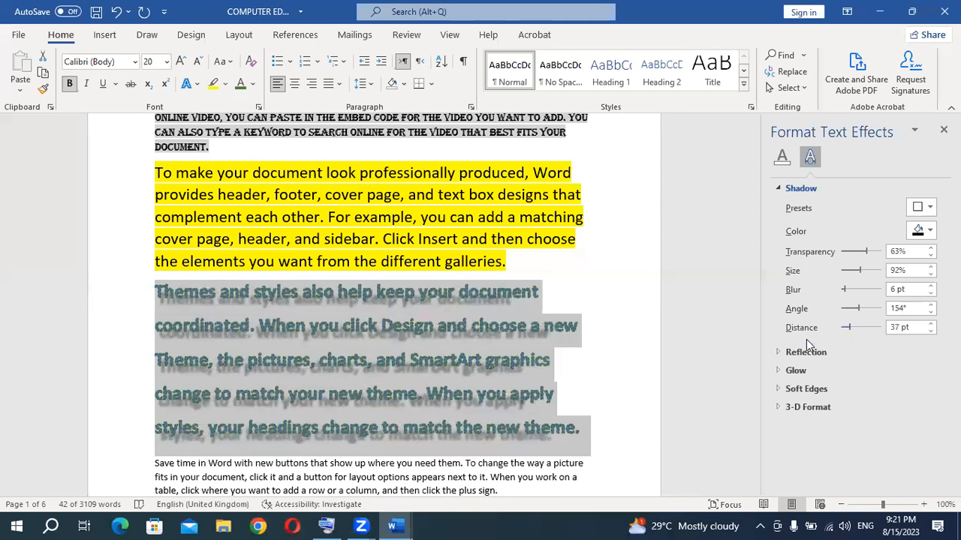
pyautogui.click(778, 188)
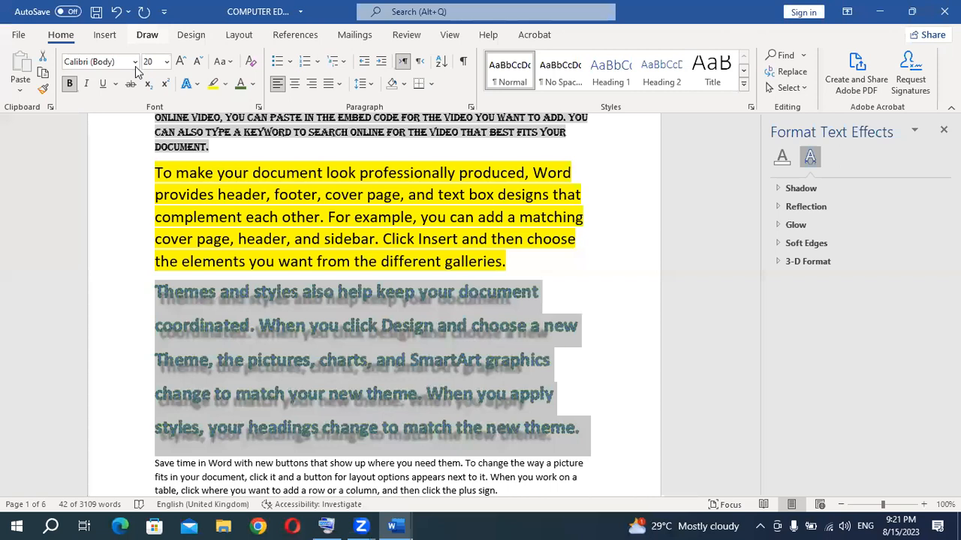
# Step: Add a reflection to the paragraph's text and set it to 52% transparency, 38% size, 21 pt blur and 12 pt distance
pyautogui.click(196, 83)
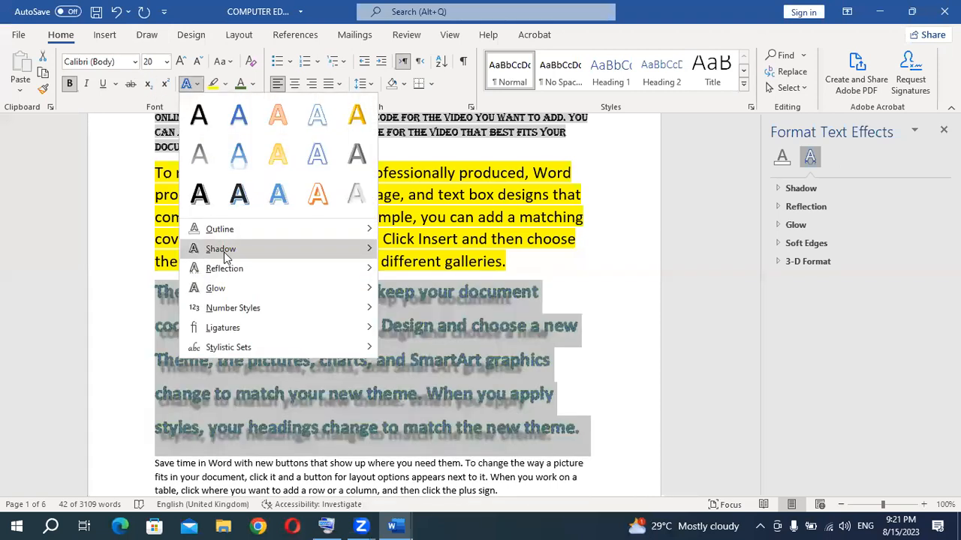
pyautogui.moveTo(222, 268)
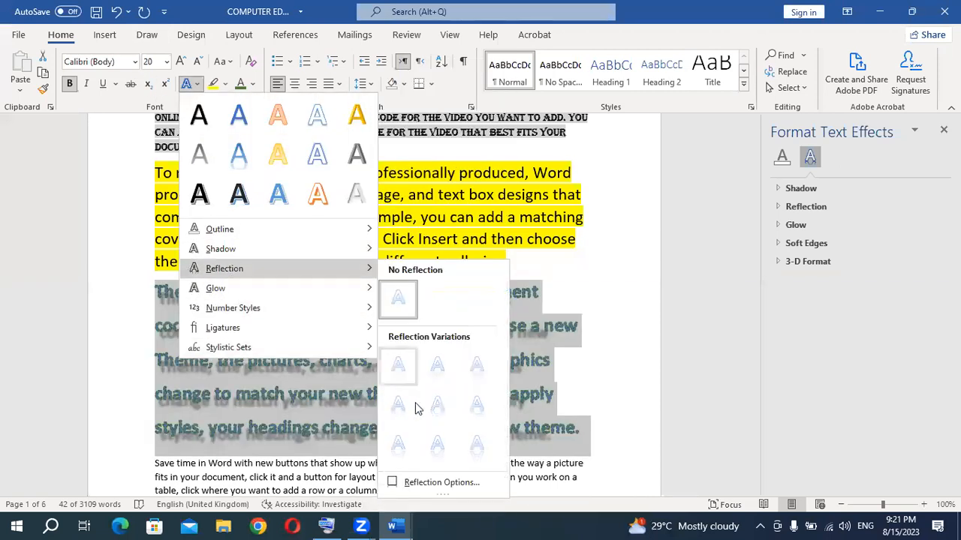
pyautogui.click(436, 446)
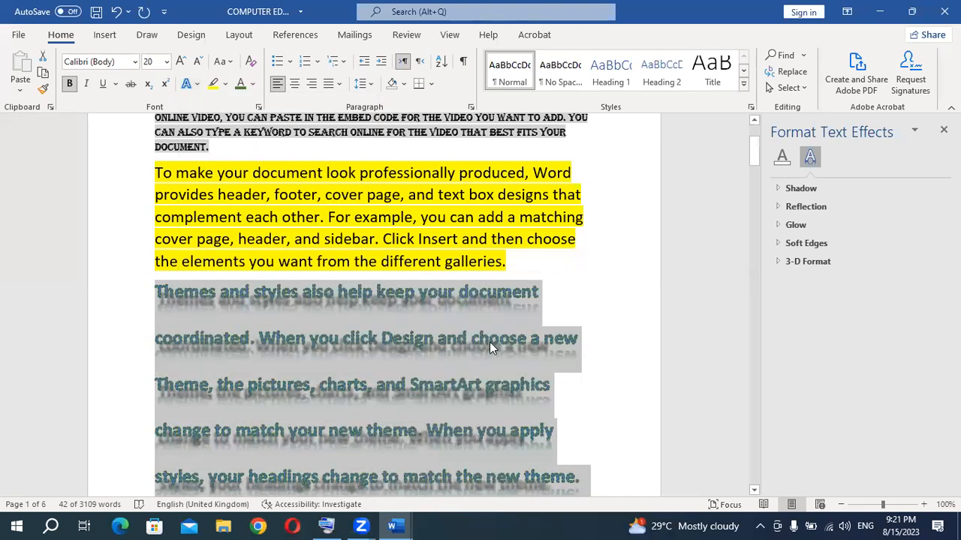
pyautogui.click(779, 207)
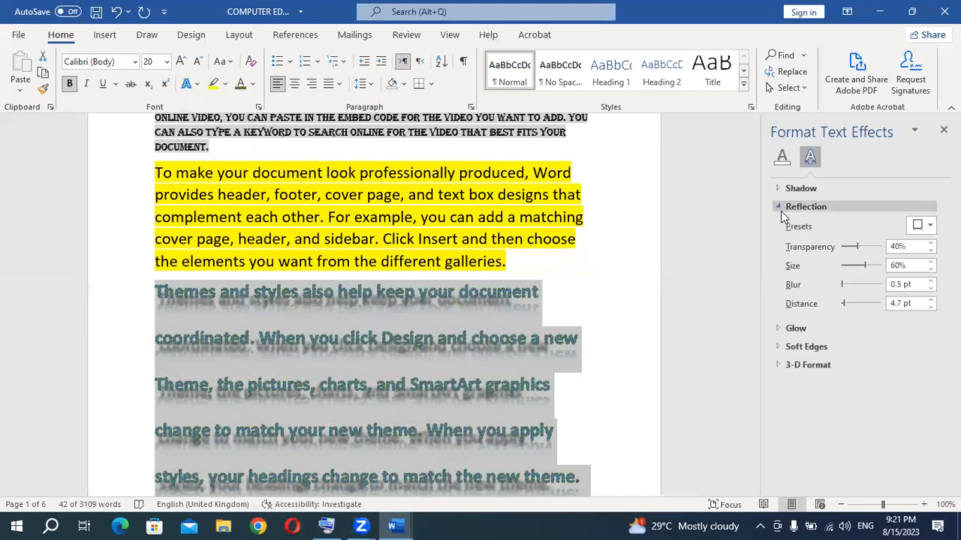
pyautogui.moveTo(858, 246); pyautogui.dragTo(847, 305)
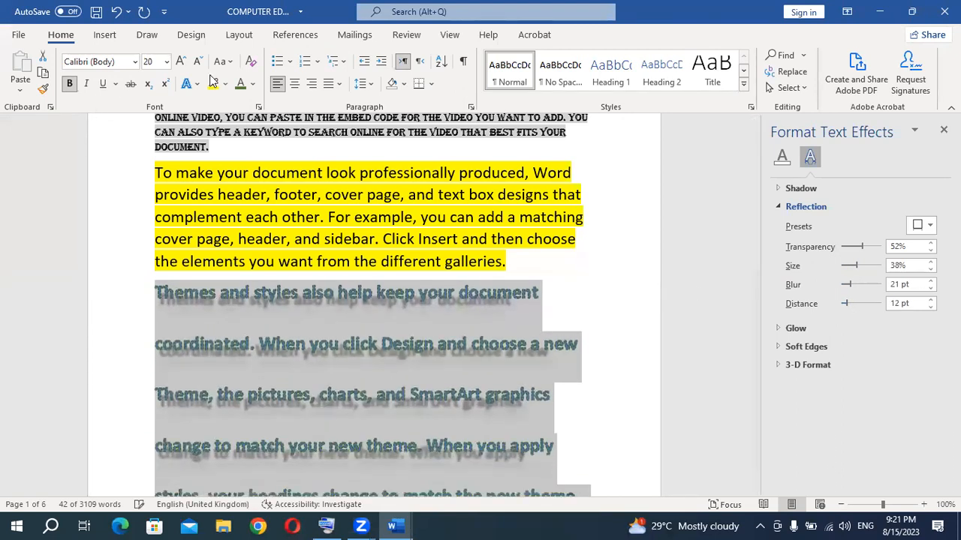
# Step: Add a glow to the "Themes and styles" paragraph's text with 80 pt size, 44% transparency and light green colour
pyautogui.click(196, 83)
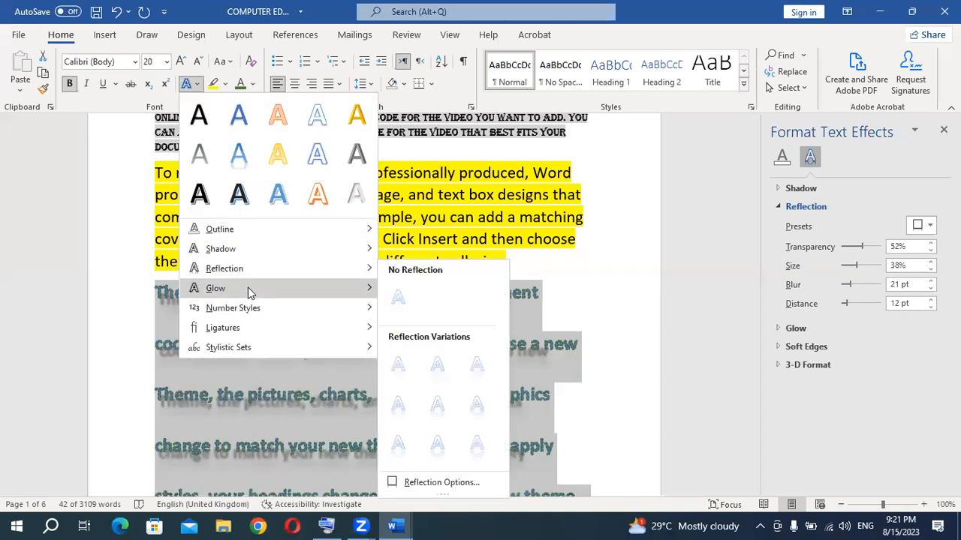
pyautogui.moveTo(248, 287)
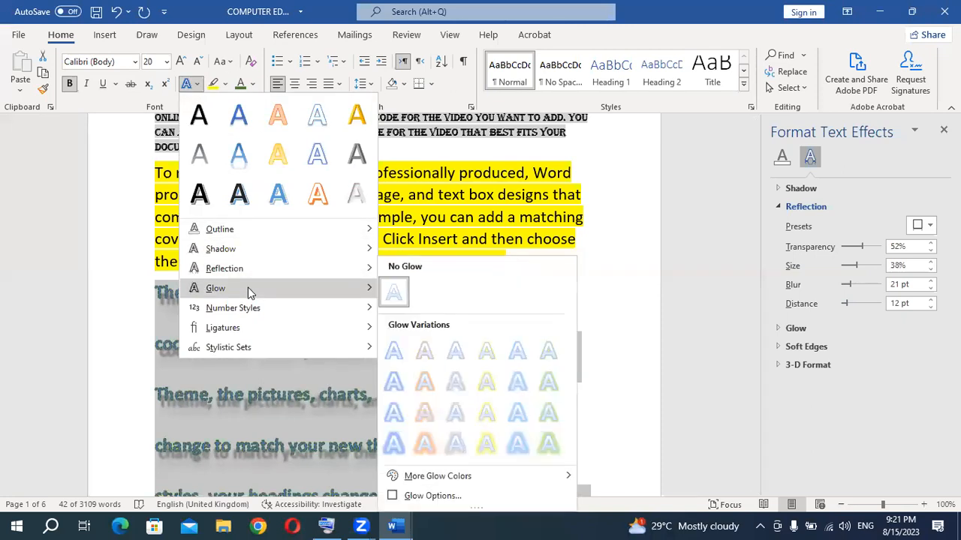
pyautogui.click(422, 443)
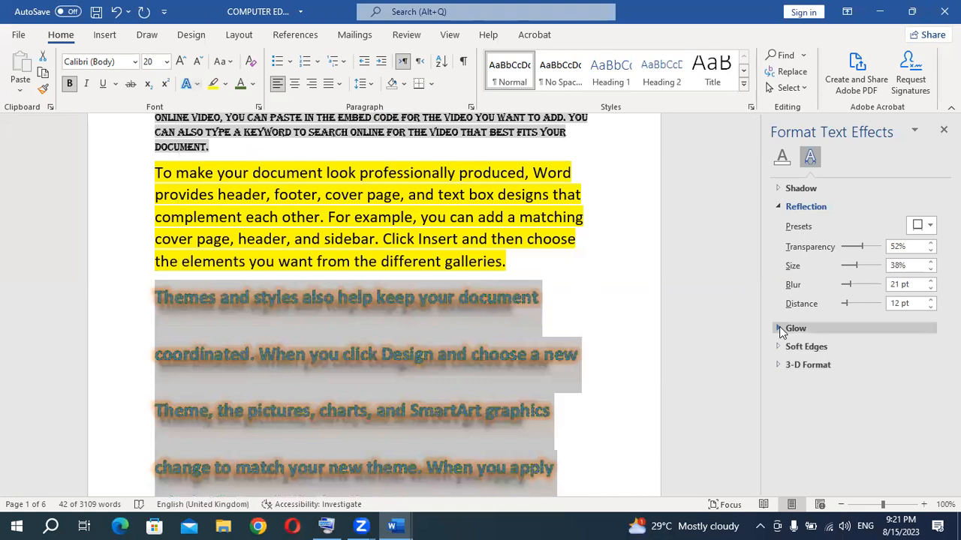
pyautogui.click(781, 328)
pyautogui.moveTo(845, 392); pyautogui.dragTo(857, 413)
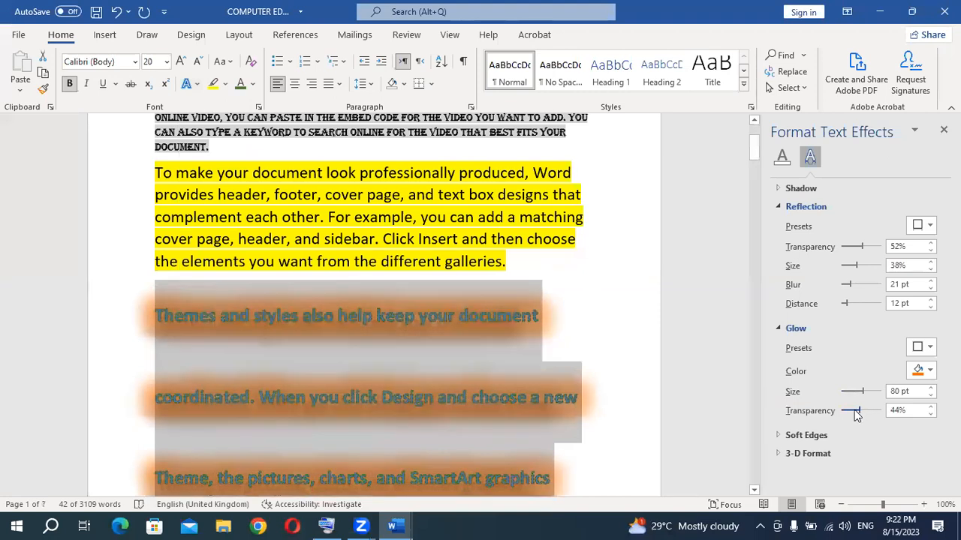
pyautogui.click(930, 370)
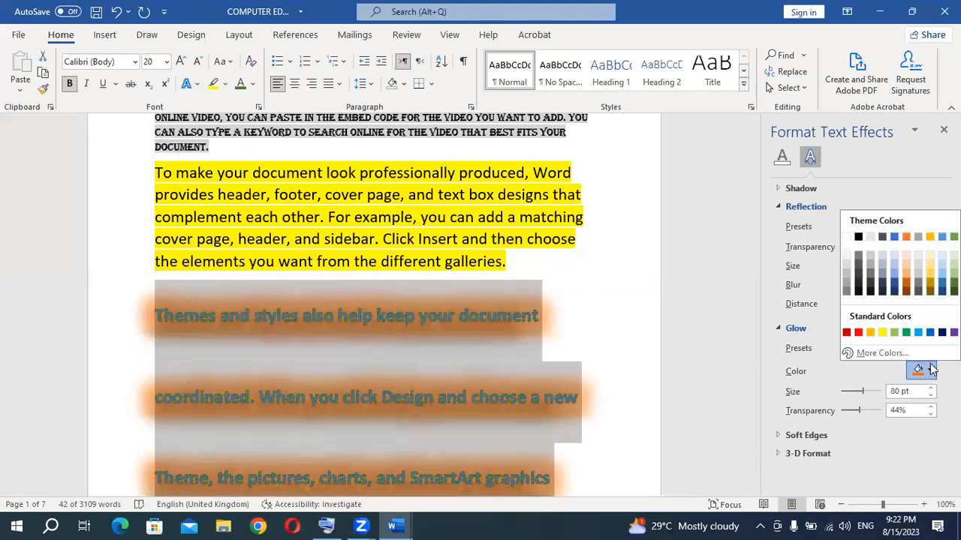
pyautogui.click(894, 332)
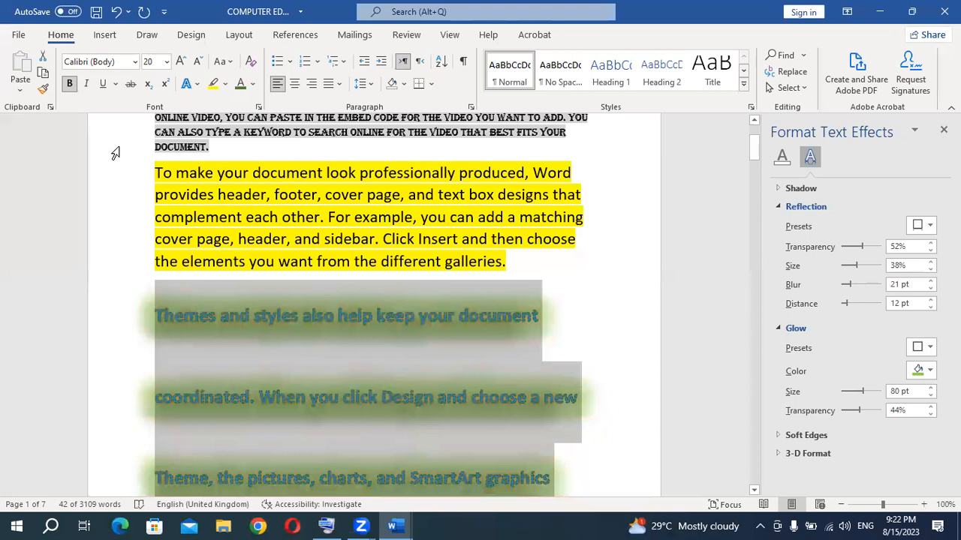
pyautogui.click(198, 84)
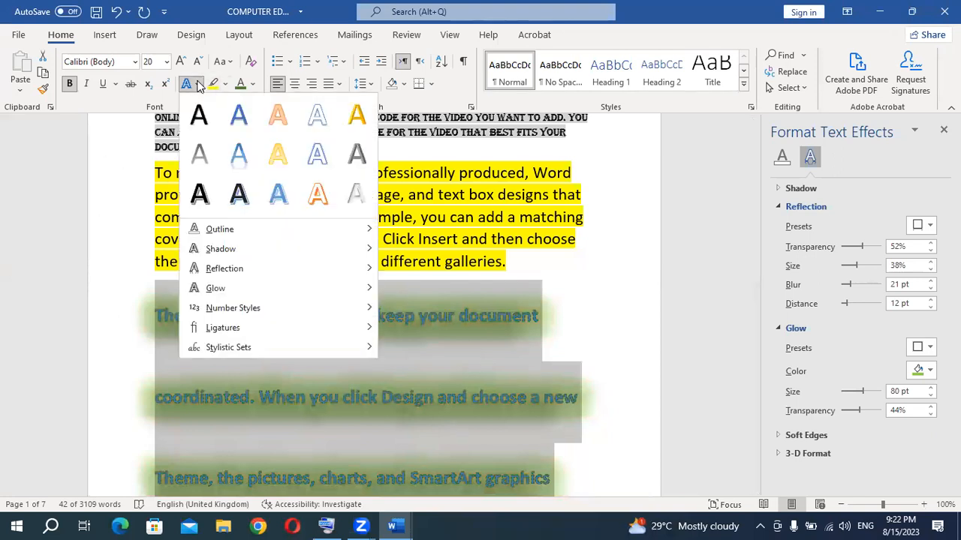
pyautogui.moveTo(242, 313)
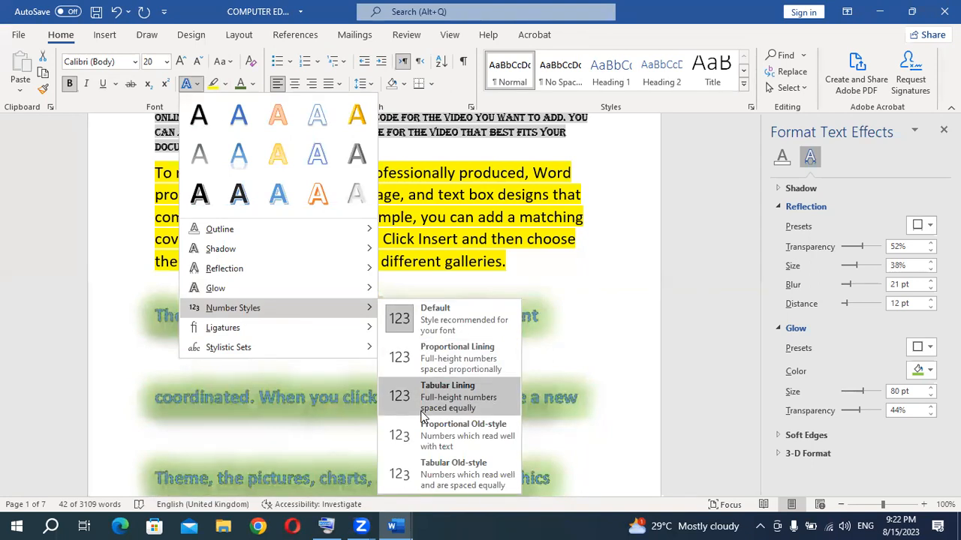
pyautogui.moveTo(302, 332)
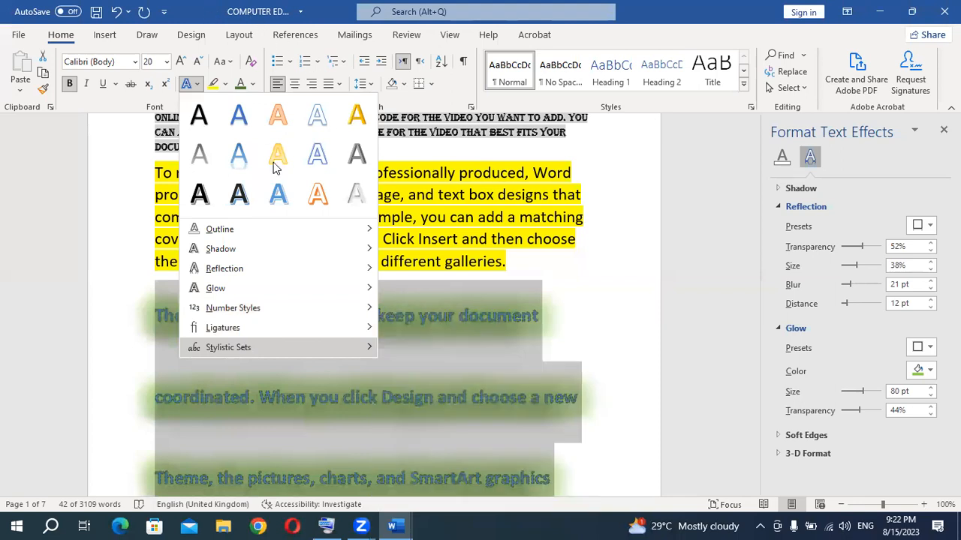
pyautogui.click(199, 85)
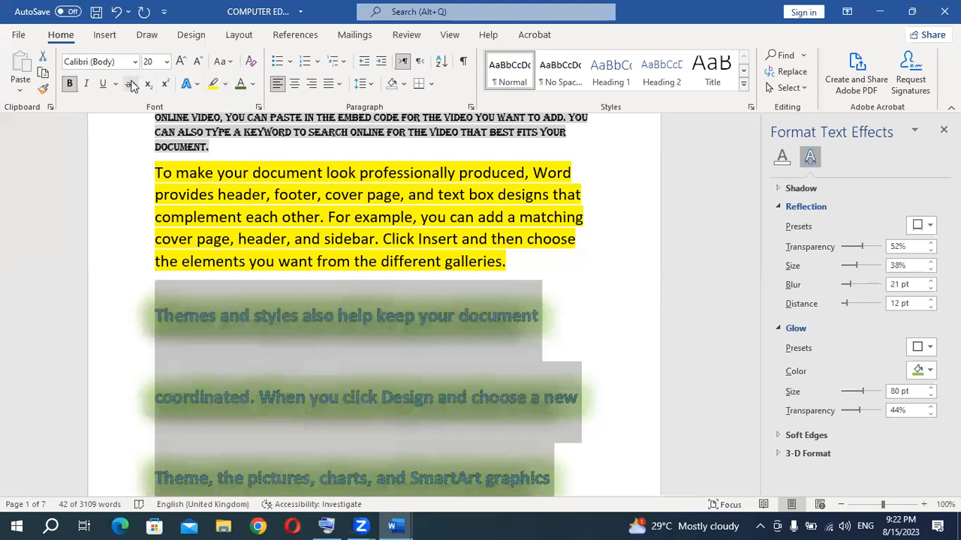
# Step: Clear all formatting from the heading and body text on the first two pages and remove the highlighting
pyautogui.scroll(3, 342, 262)
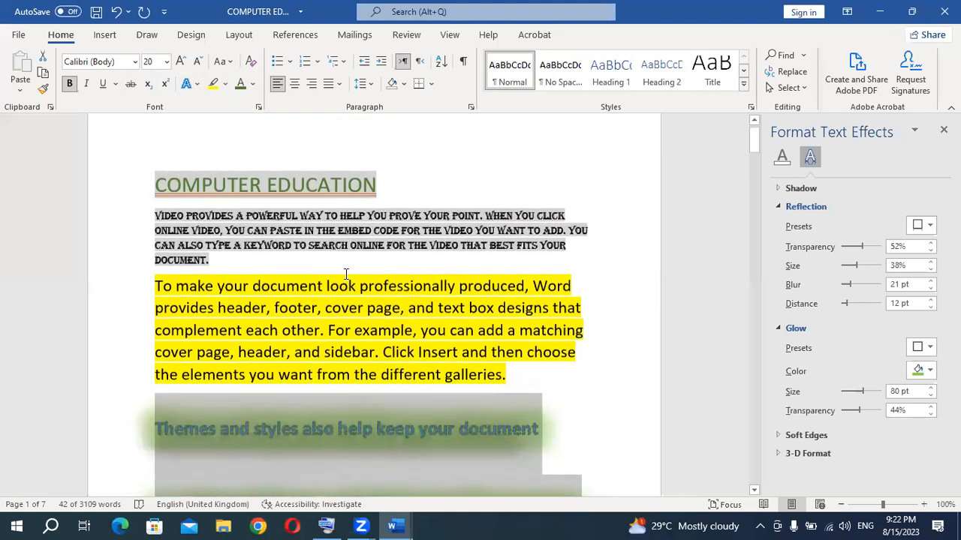
pyautogui.scroll(1, 346, 273)
pyautogui.moveTo(148, 198); pyautogui.dragTo(615, 388)
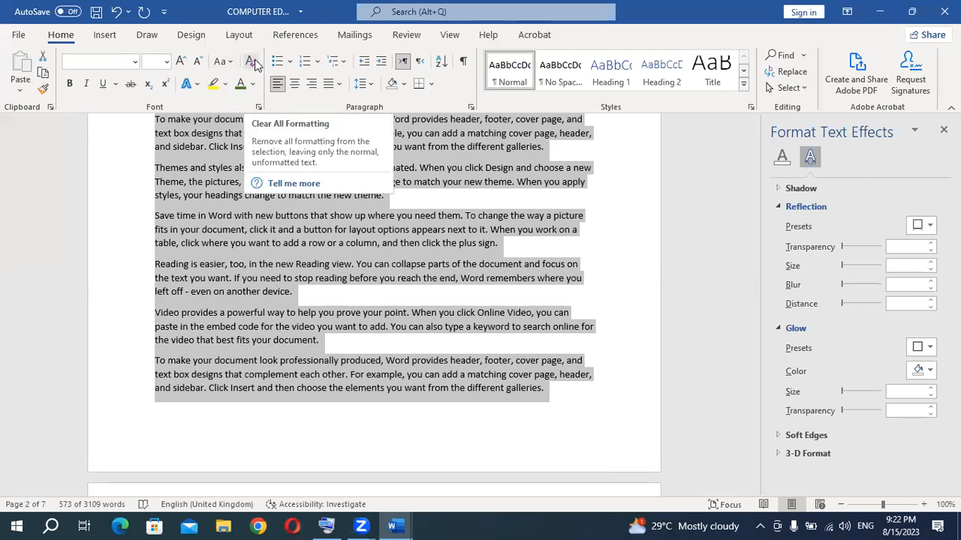
pyautogui.click(250, 59)
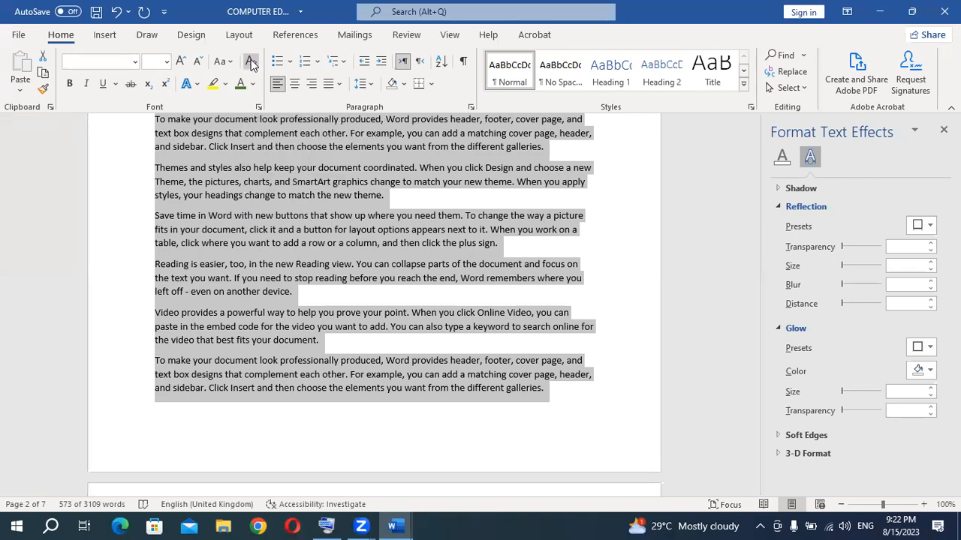
pyautogui.scroll(10, 188, 156)
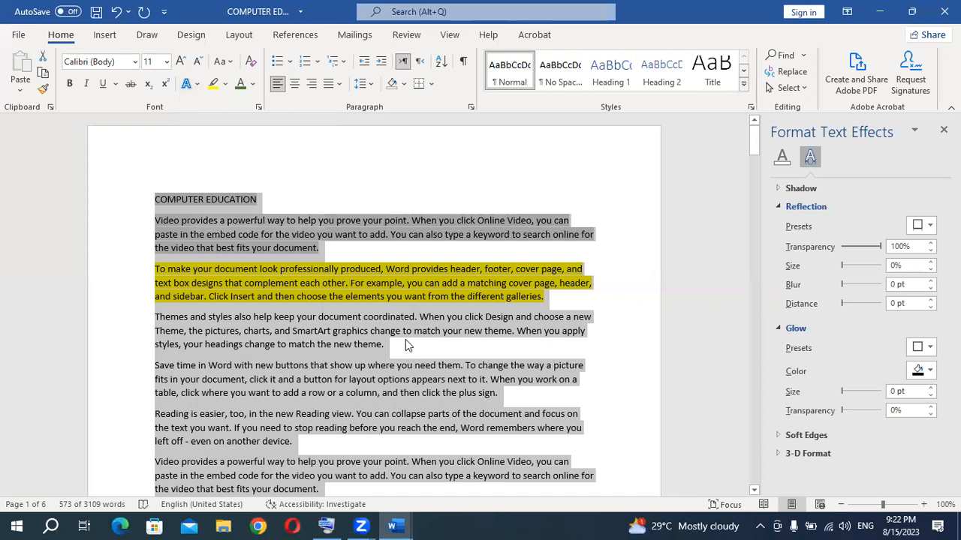
pyautogui.click(226, 84)
pyautogui.click(241, 173)
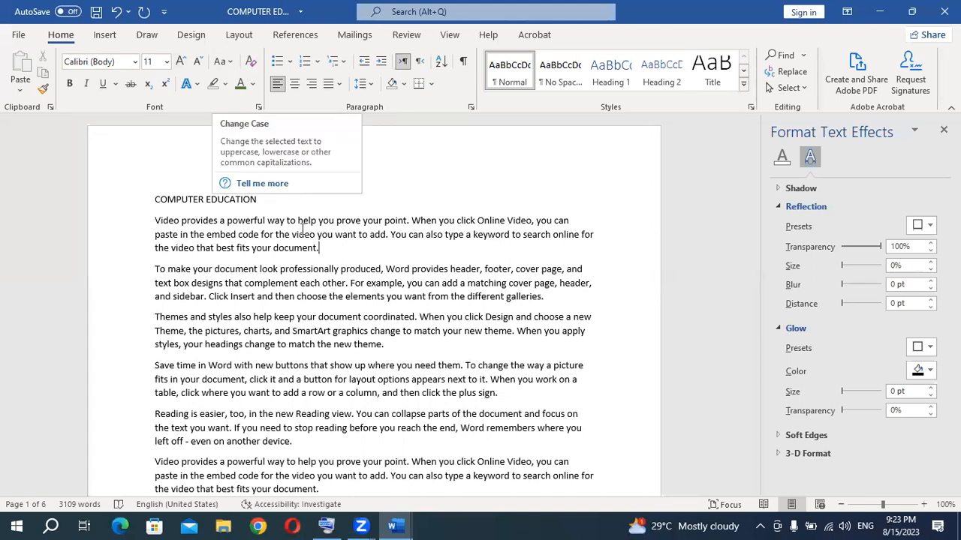
# Step: Convert the first paragraph below the COMPUTER EDUCATION heading to lowercase
pyautogui.moveTo(323, 248); pyautogui.dragTo(145, 222)
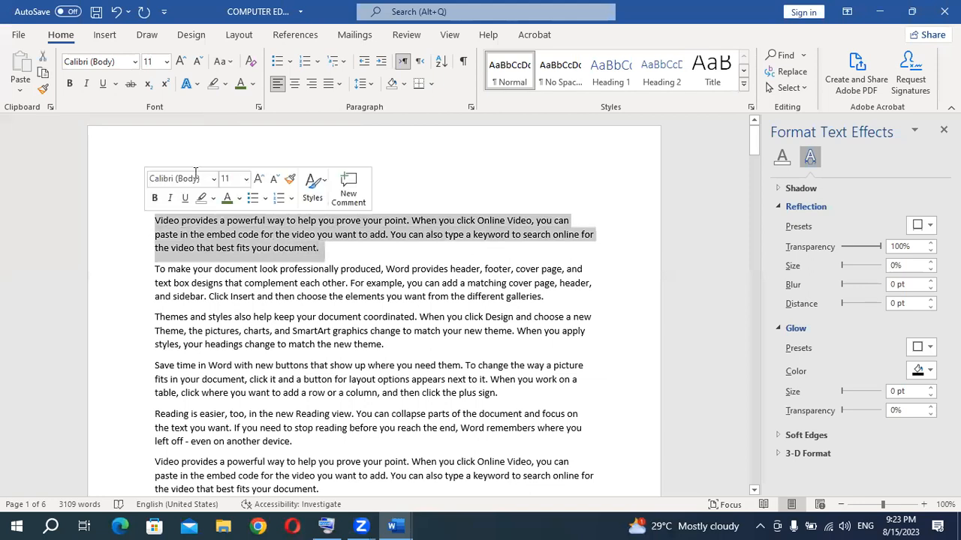
pyautogui.click(222, 62)
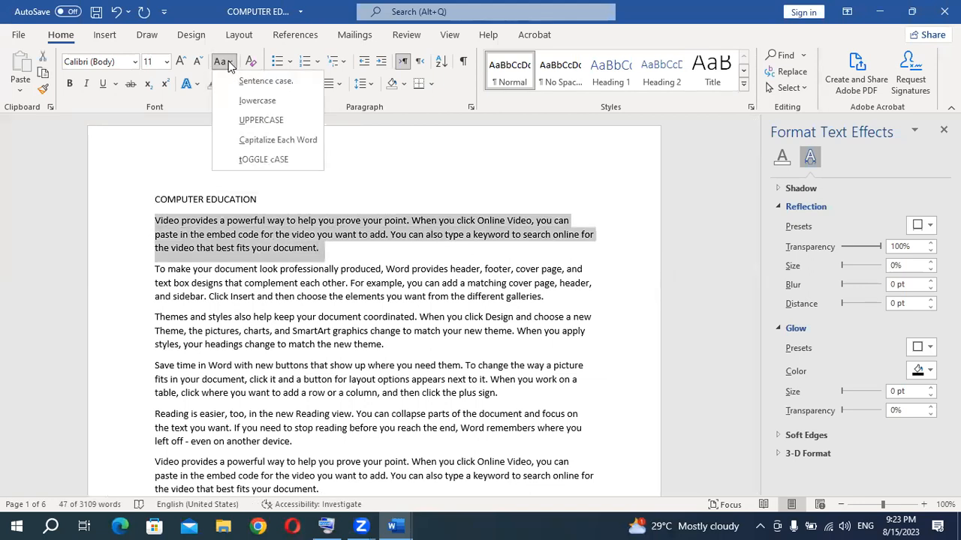
pyautogui.click(242, 101)
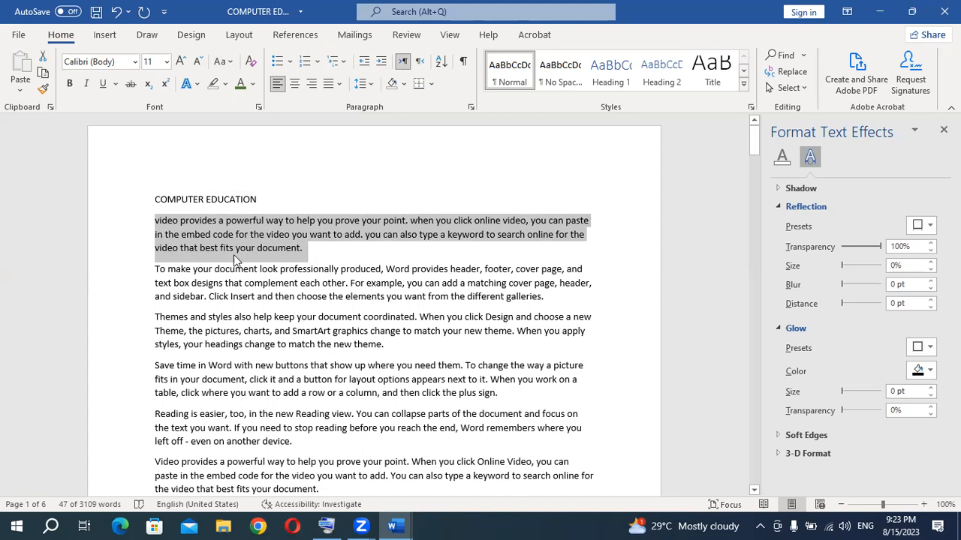
# Step: Change the selected paragraph's case to uppercase and to Capitalize Each Word
pyautogui.click(220, 61)
pyautogui.click(240, 115)
pyautogui.click(220, 61)
pyautogui.click(240, 138)
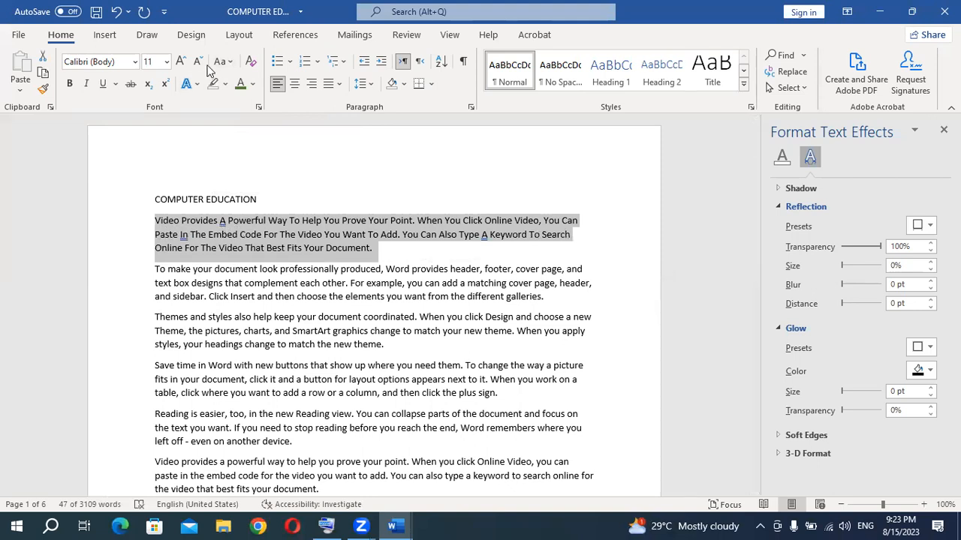
# Step: Apply toggle case to the selected paragraph and try switching it to sentence case
pyautogui.click(230, 66)
pyautogui.click(262, 156)
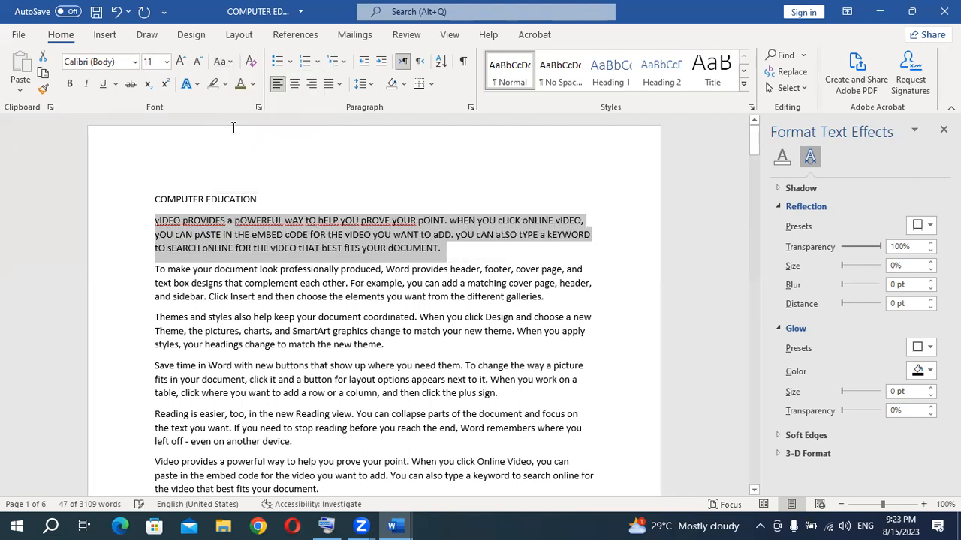
pyautogui.click(223, 67)
pyautogui.click(255, 78)
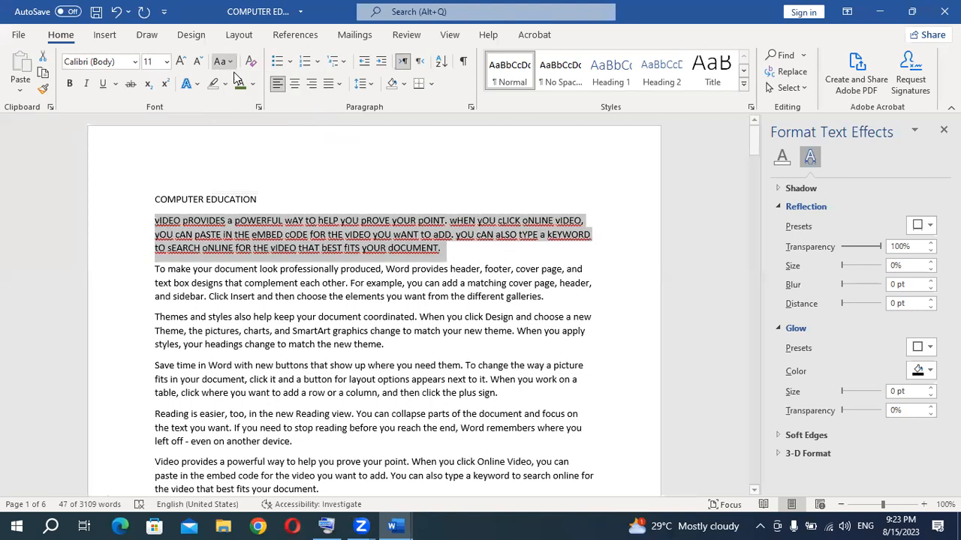
# Step: Convert the selected paragraph to lowercase and apply sentence case to it
pyautogui.click(222, 63)
pyautogui.click(236, 97)
pyautogui.click(225, 65)
pyautogui.click(232, 84)
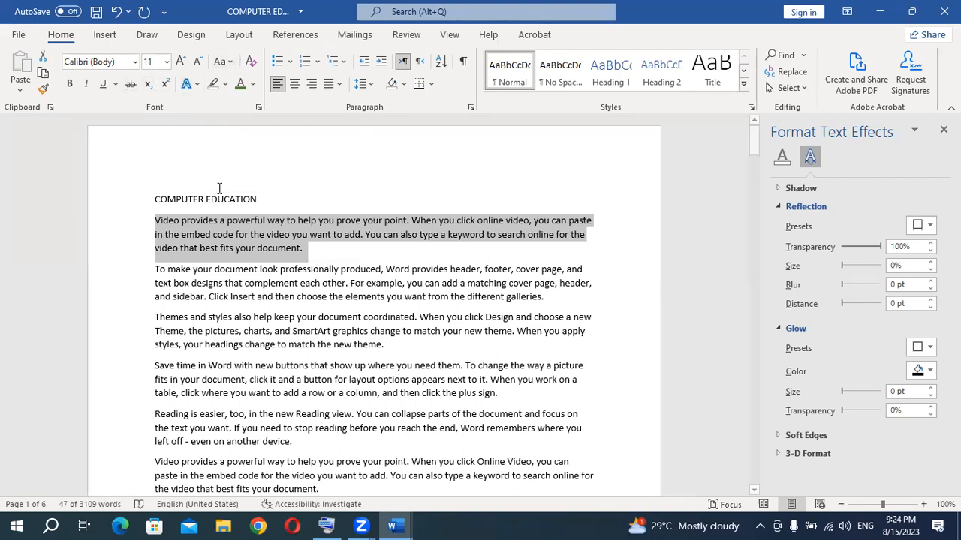
# Step: Apply strikethrough to the COMPUTER EDUCATION heading and undo it
pyautogui.click(252, 196)
pyautogui.click(128, 188)
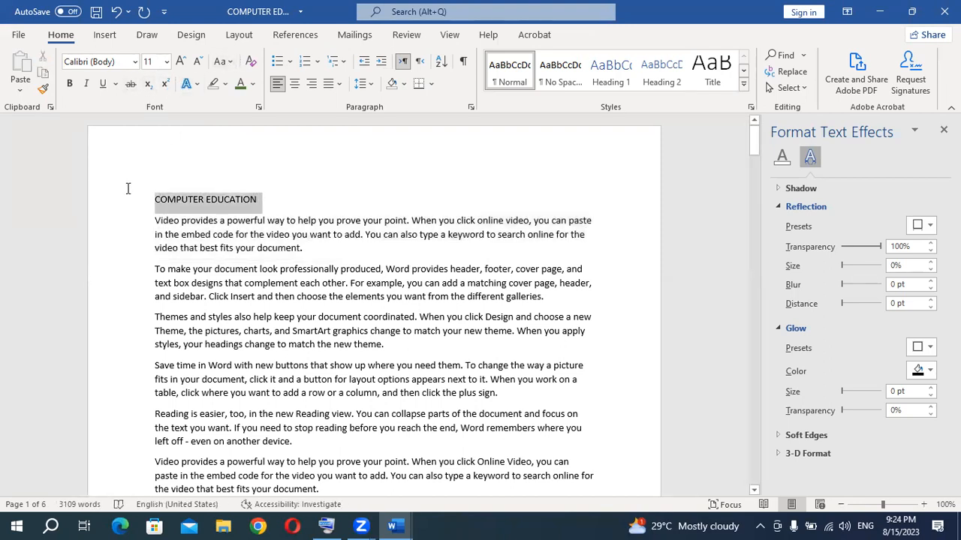
pyautogui.click(130, 83)
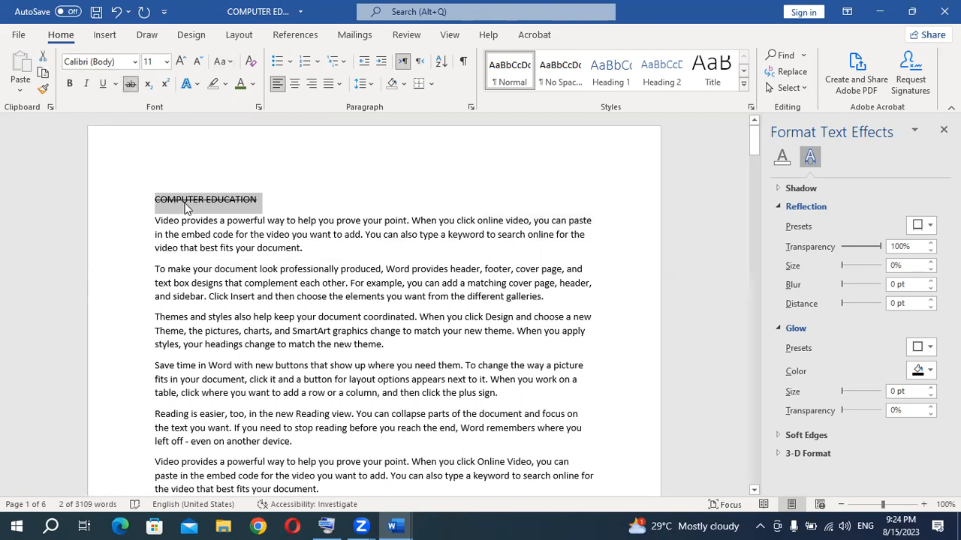
pyautogui.click(280, 202)
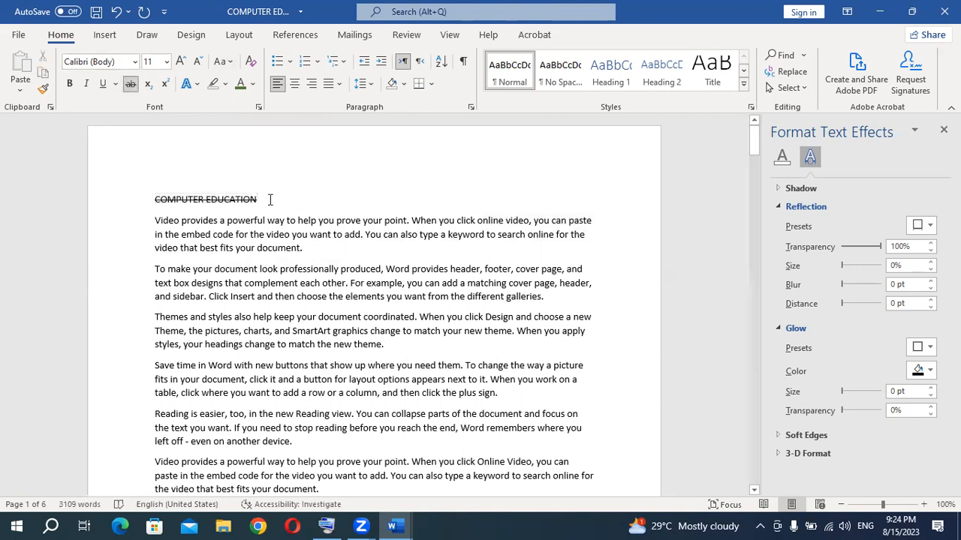
pyautogui.hotkey('ctrl', 'z')
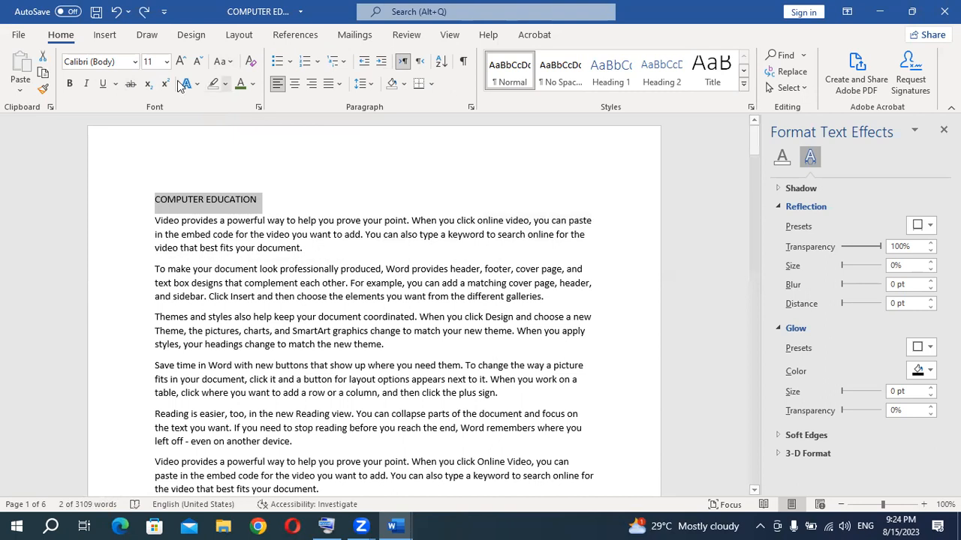
# Step: Increase the font size of the COMPUTER EDUCATION heading to 24 pt
pyautogui.click(180, 62)
pyautogui.click(181, 62)
pyautogui.click(180, 61)
pyautogui.click(181, 61)
pyautogui.click(181, 62)
pyautogui.click(181, 62)
pyautogui.click(181, 61)
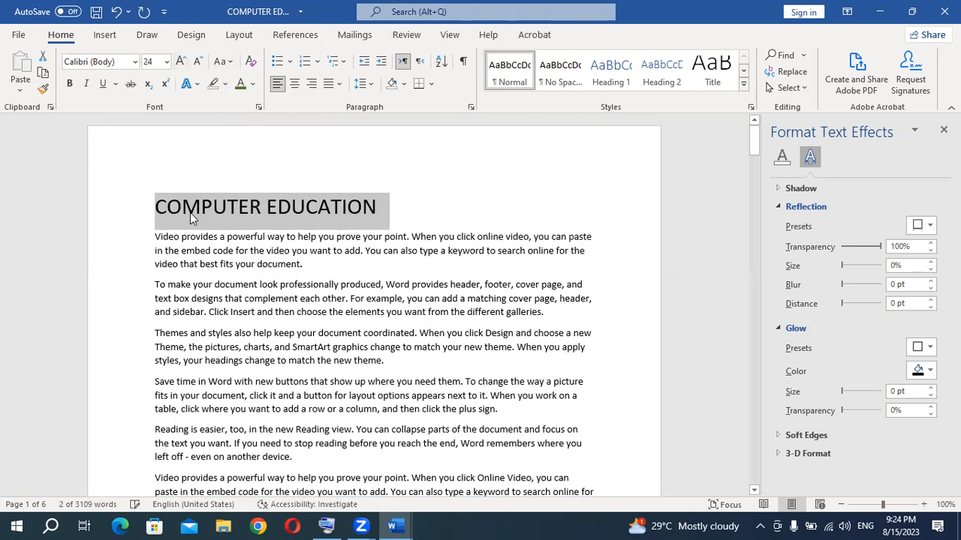
# Step: Make the letter O in COMPUTER subscript and the letter P superscript in the heading
pyautogui.click(181, 207)
pyautogui.moveTo(182, 207); pyautogui.dragTo(165, 207)
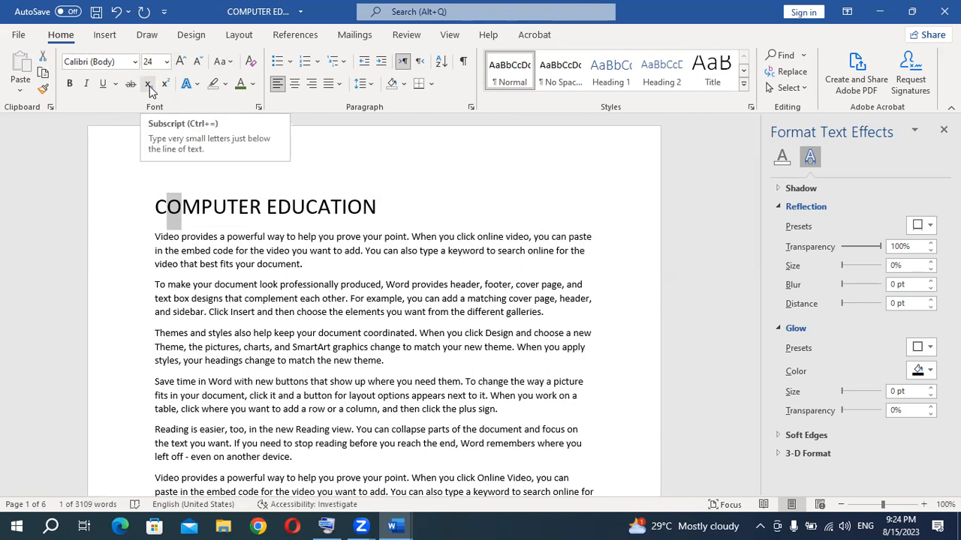
pyautogui.click(150, 85)
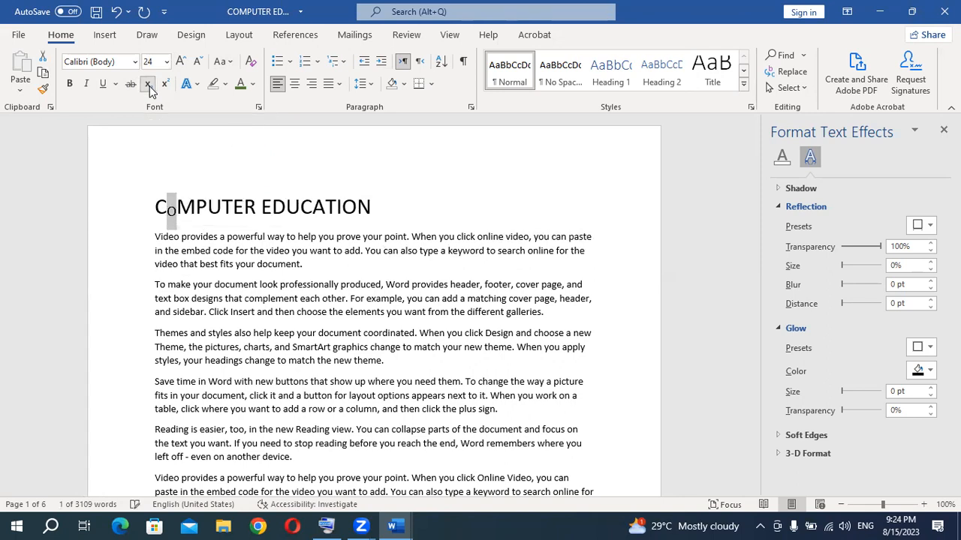
pyautogui.moveTo(194, 207); pyautogui.dragTo(208, 207)
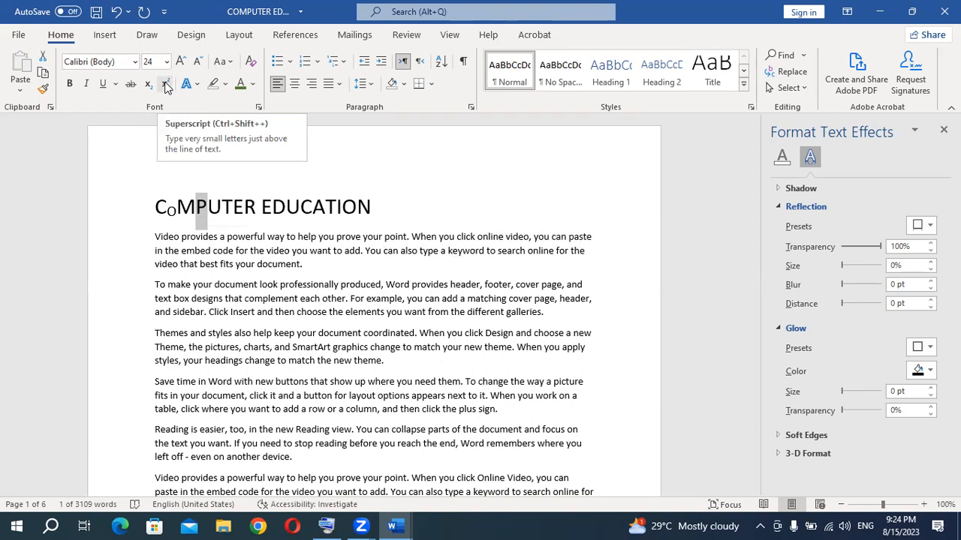
pyautogui.click(166, 86)
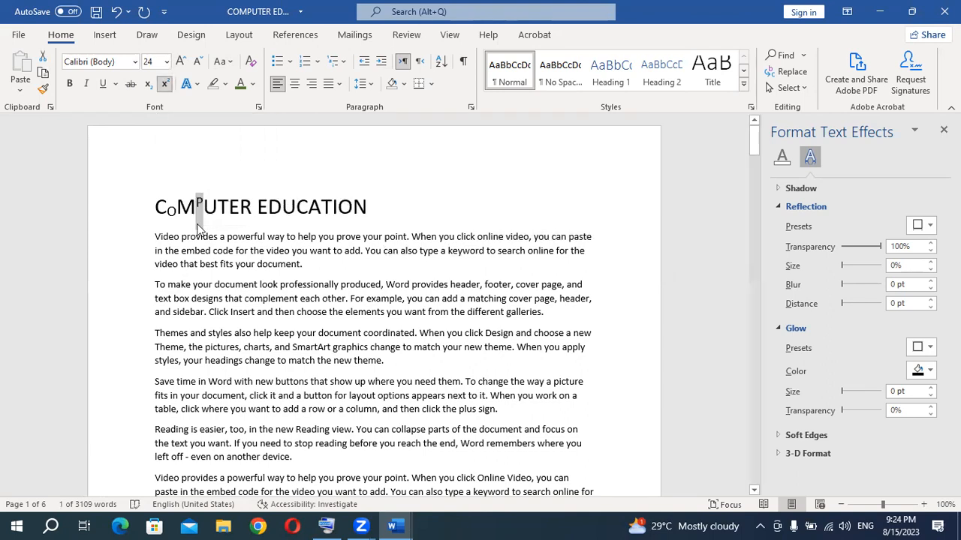
# Step: Add a new line below the heading containing the ordinal "1st"
pyautogui.click(382, 200)
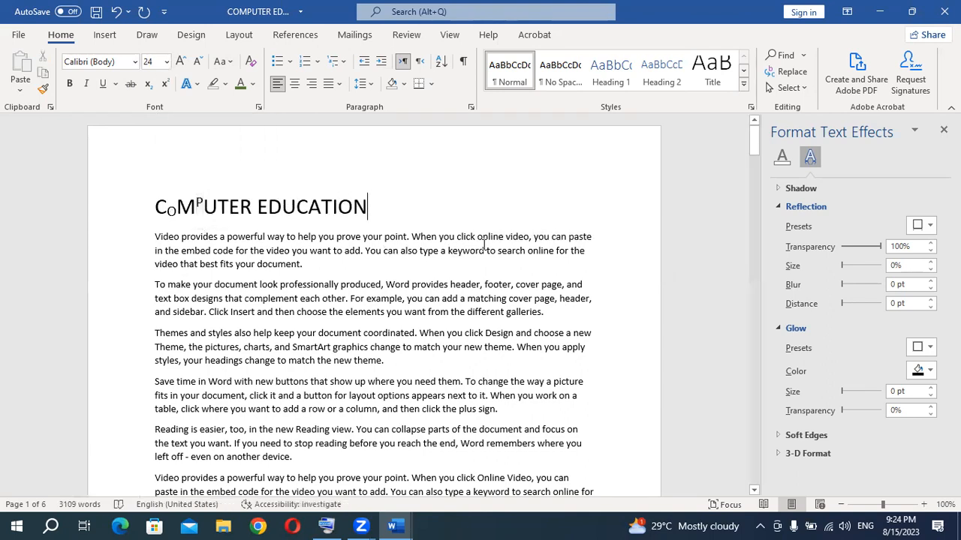
pyautogui.press('Return')
pyautogui.write('1st')
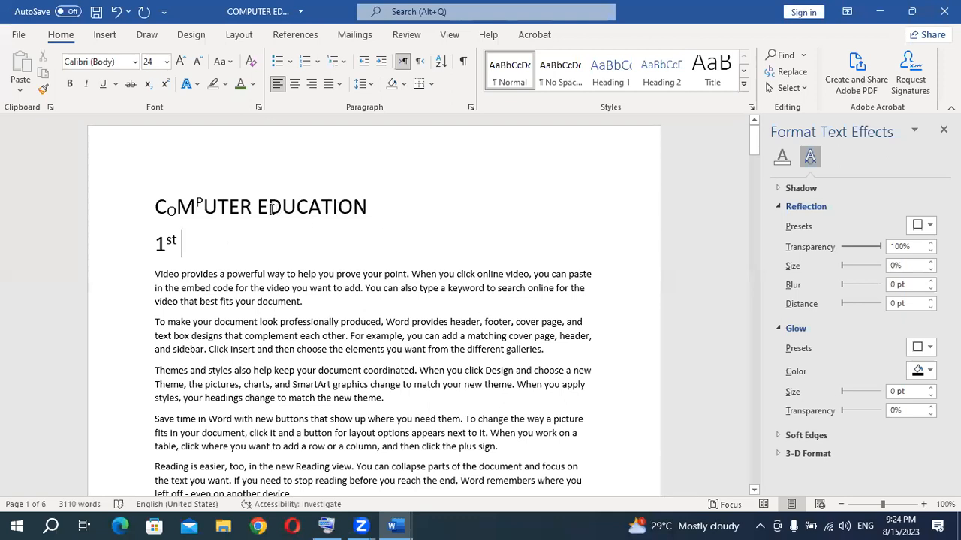
# Step: Make the letter E in COMPUTER superscript and the letter U in EDUCATION subscript in the heading
pyautogui.moveTo(241, 207); pyautogui.dragTo(233, 207)
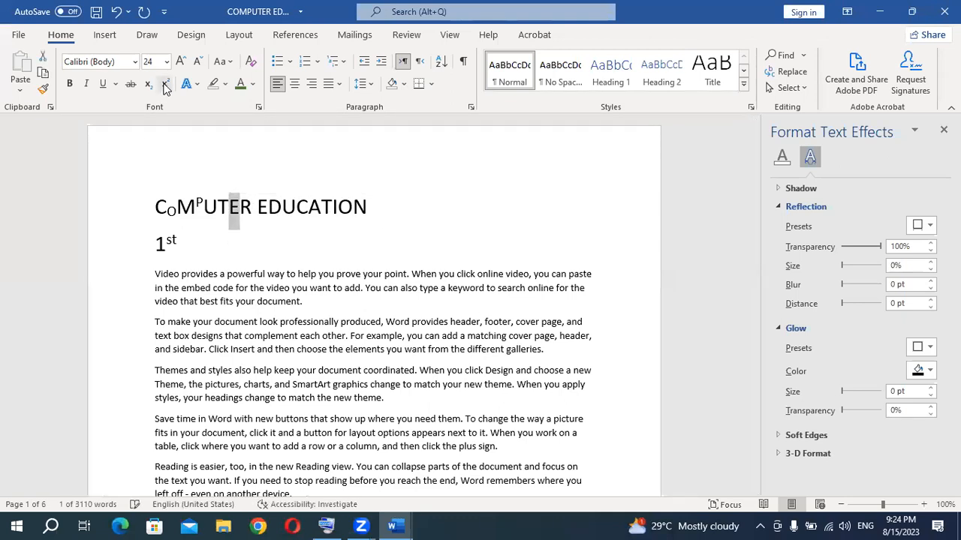
pyautogui.hotkey('ctrl', 'shift', '+')
pyautogui.moveTo(288, 208); pyautogui.dragTo(277, 208)
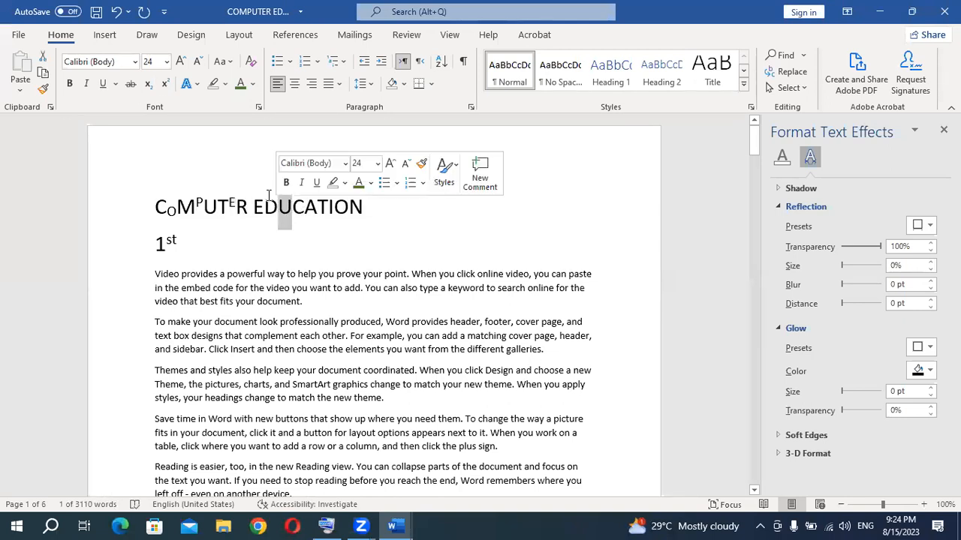
pyautogui.click(149, 84)
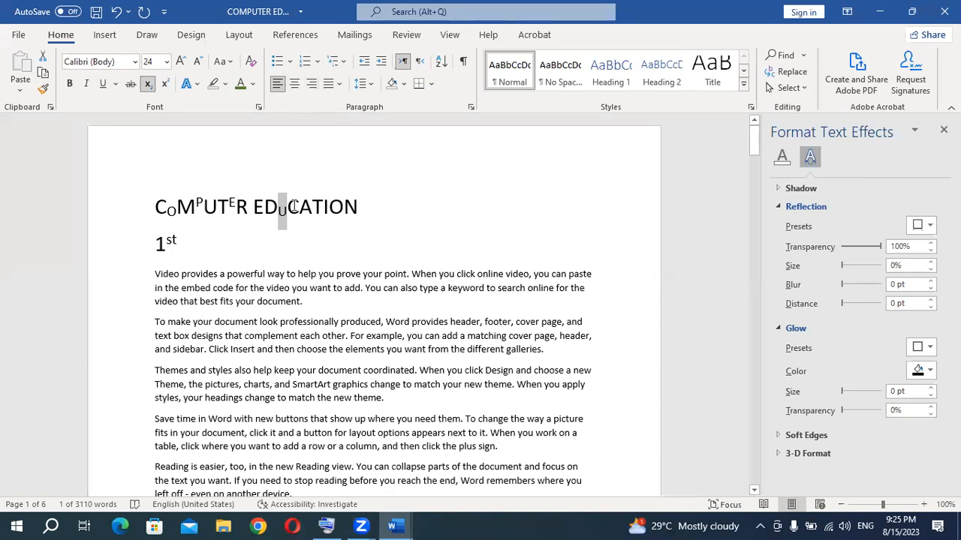
# Step: Try right and left alignment on the COMPUTER EDUCATION heading and settle on centre alignment
pyautogui.tripleClick(362, 208)
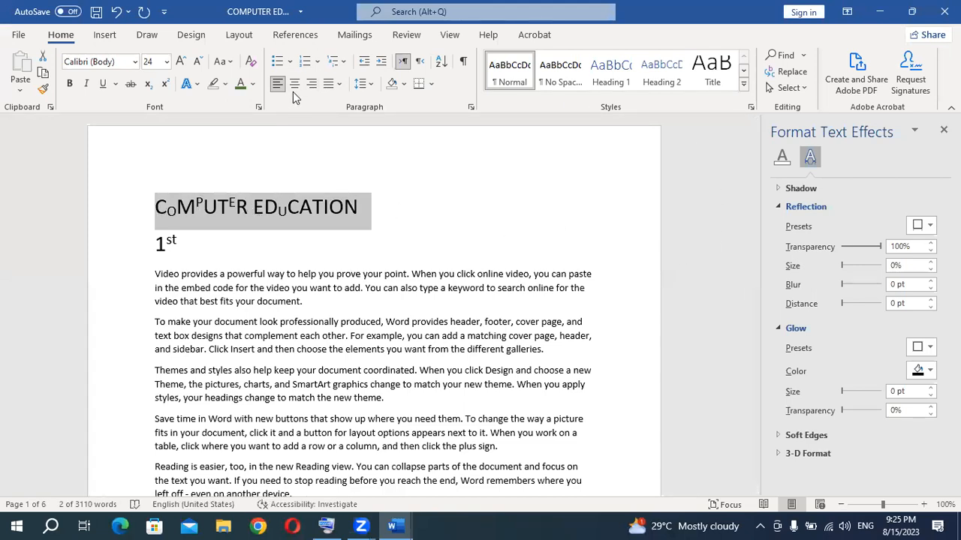
pyautogui.click(312, 85)
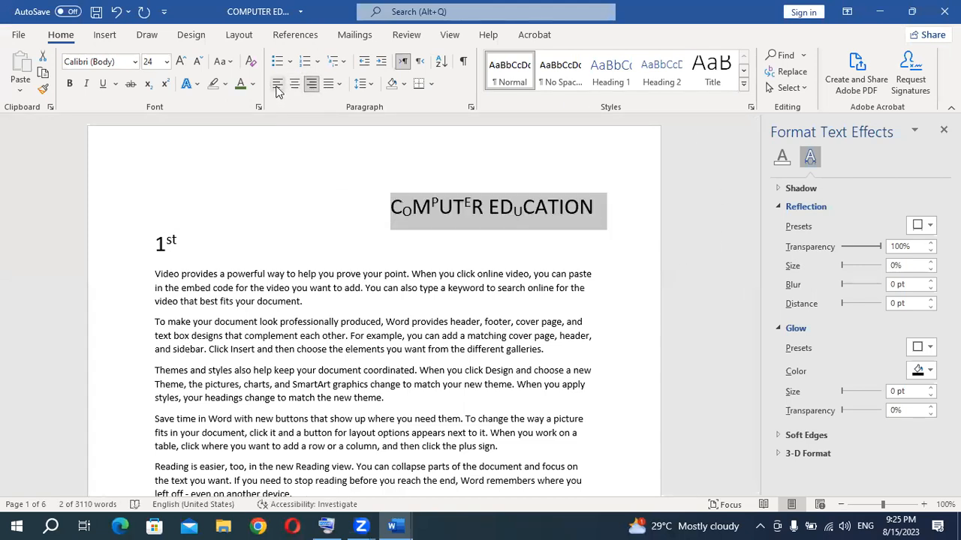
pyautogui.click(277, 85)
pyautogui.click(293, 85)
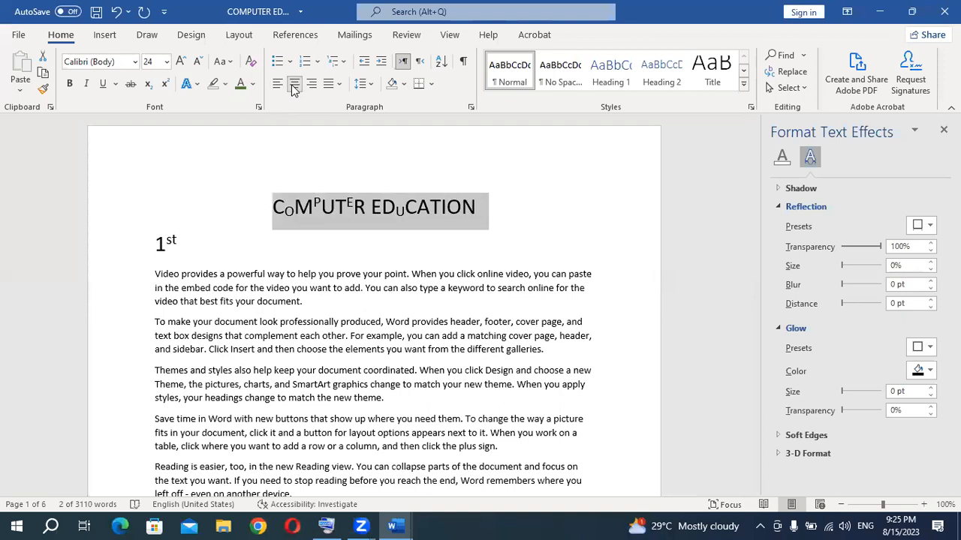
pyautogui.click(311, 83)
pyautogui.click(276, 83)
pyautogui.click(294, 83)
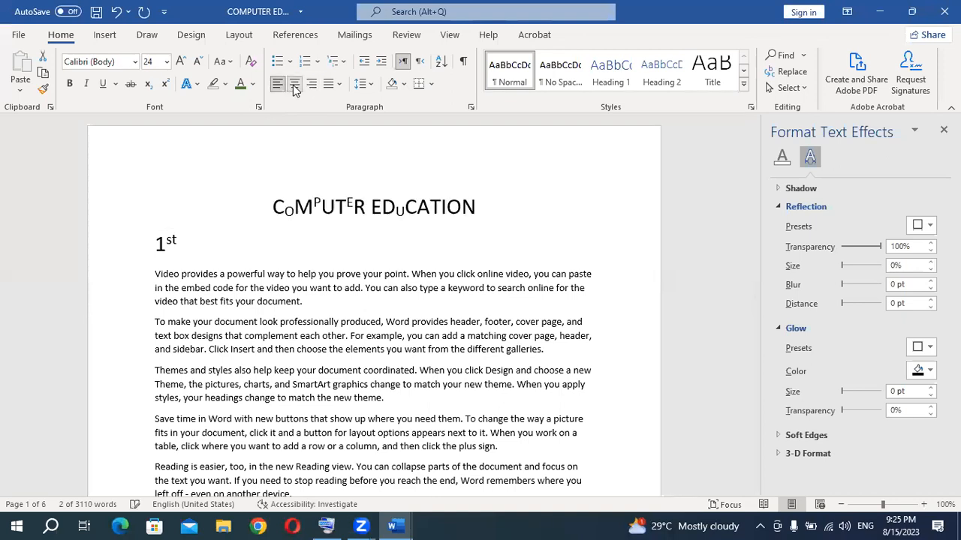
# Step: Delete the "1st" line below the heading
pyautogui.scroll(-3, 211, 217)
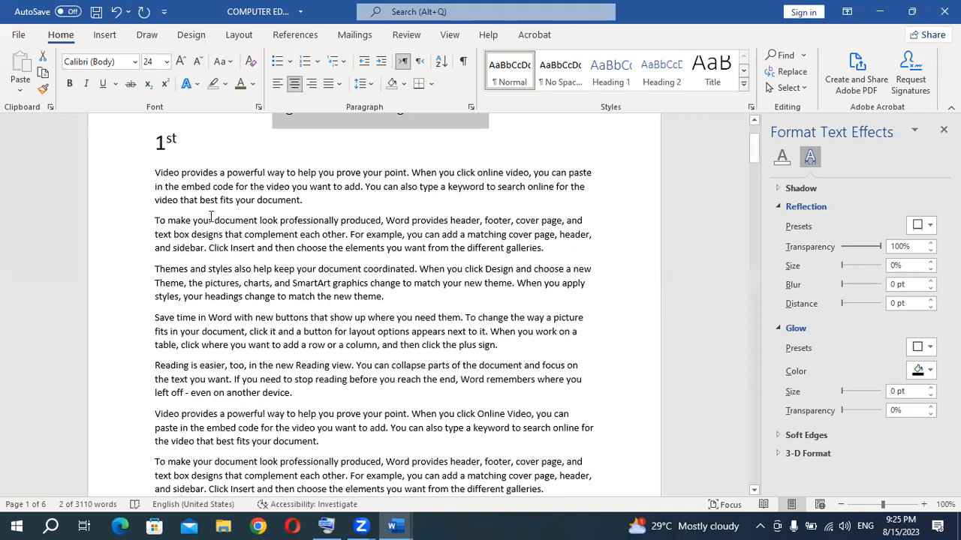
pyautogui.click(148, 146)
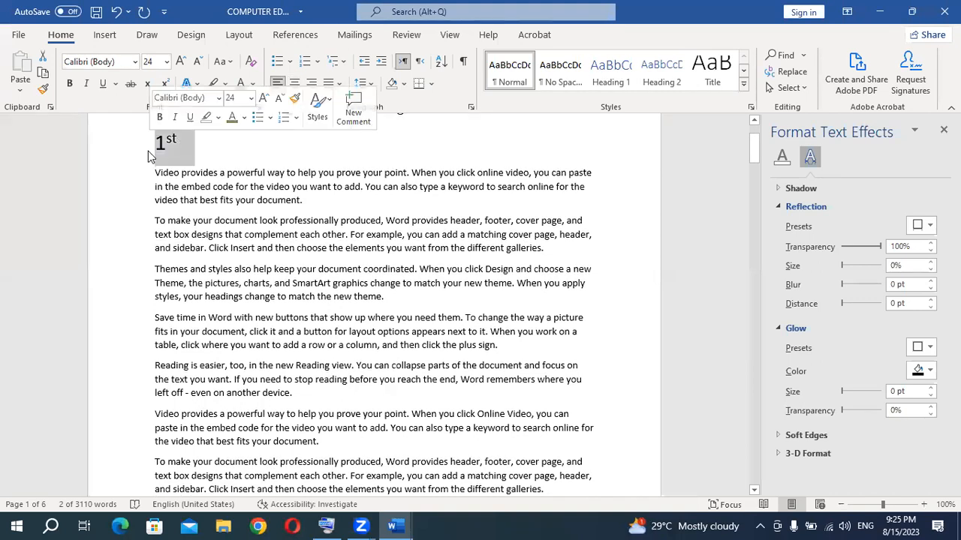
pyautogui.press('BackSpace')
# Step: Try right, centre and left alignment on the first four body paragraphs and settle on Justify Medium
pyautogui.scroll(1, 202, 197)
pyautogui.moveTo(153, 170); pyautogui.dragTo(509, 343)
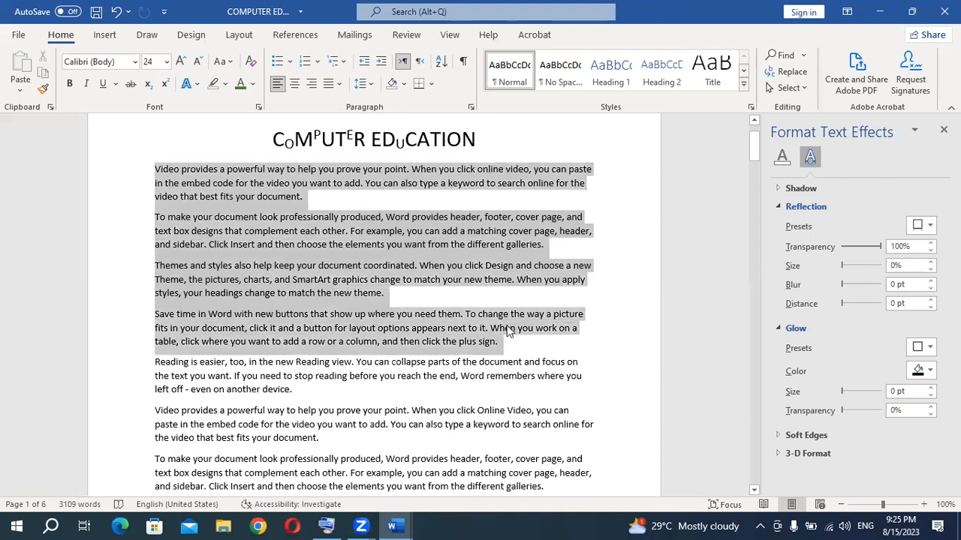
pyautogui.click(310, 84)
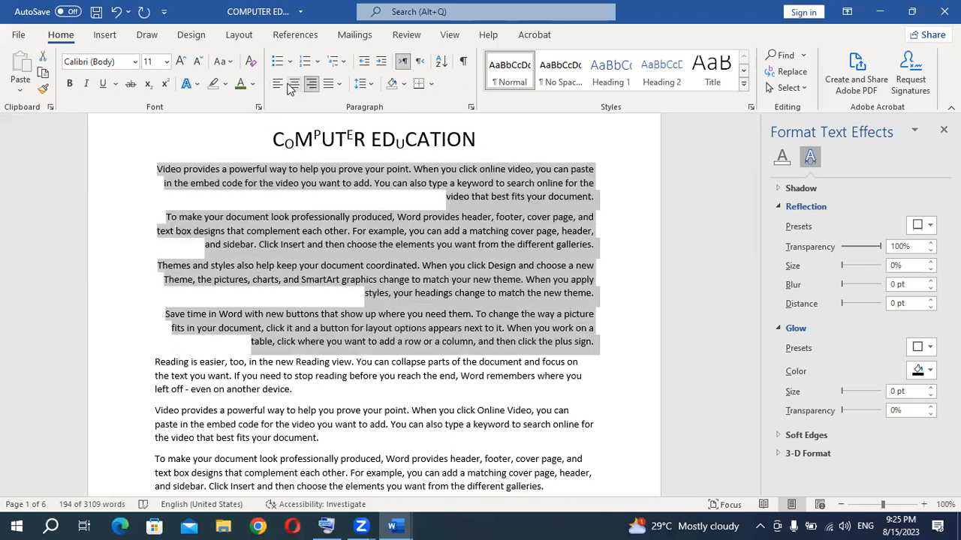
pyautogui.click(278, 84)
pyautogui.click(294, 84)
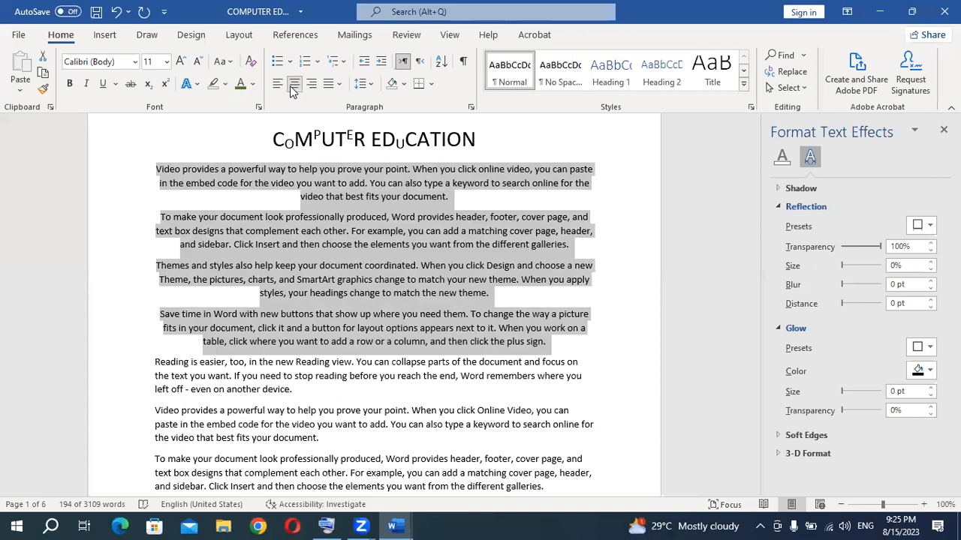
pyautogui.click(278, 84)
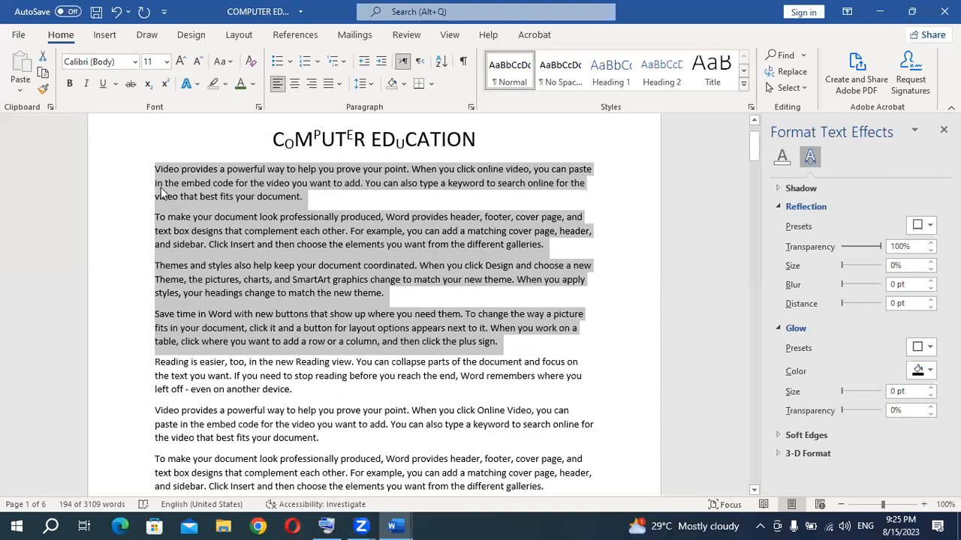
pyautogui.click(311, 84)
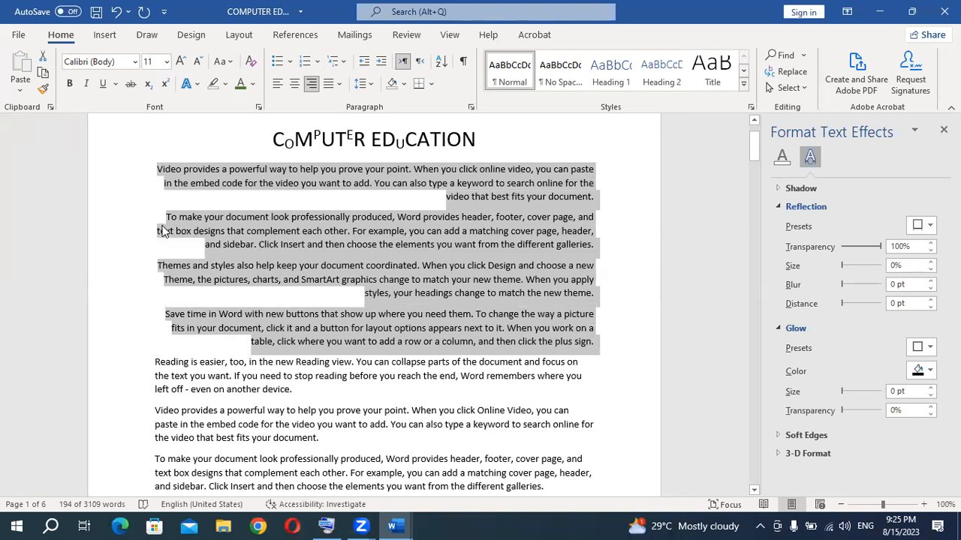
pyautogui.click(277, 84)
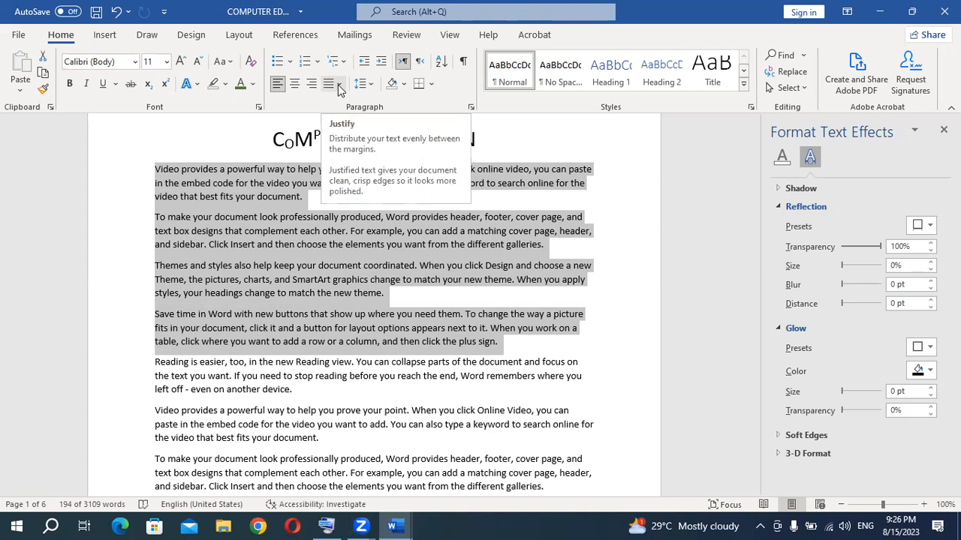
pyautogui.click(337, 85)
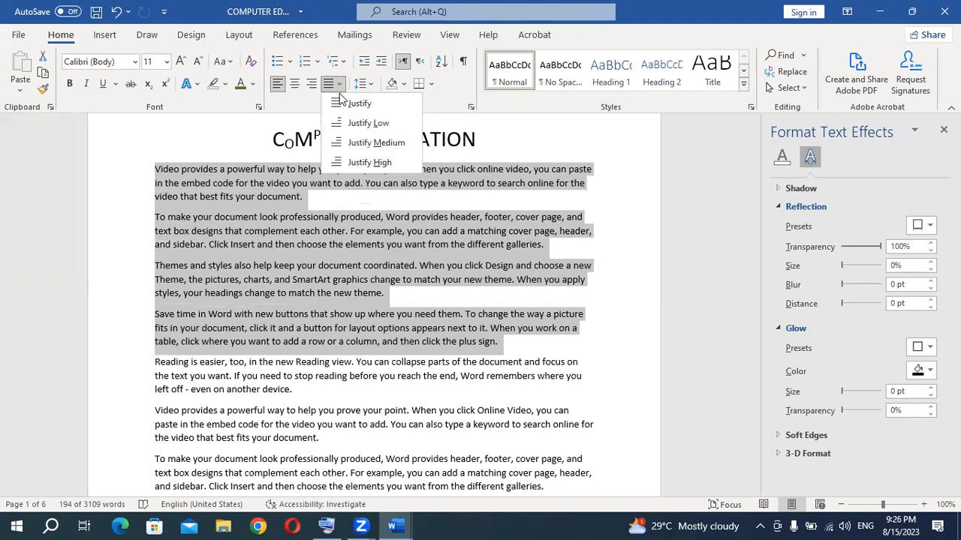
pyautogui.click(360, 143)
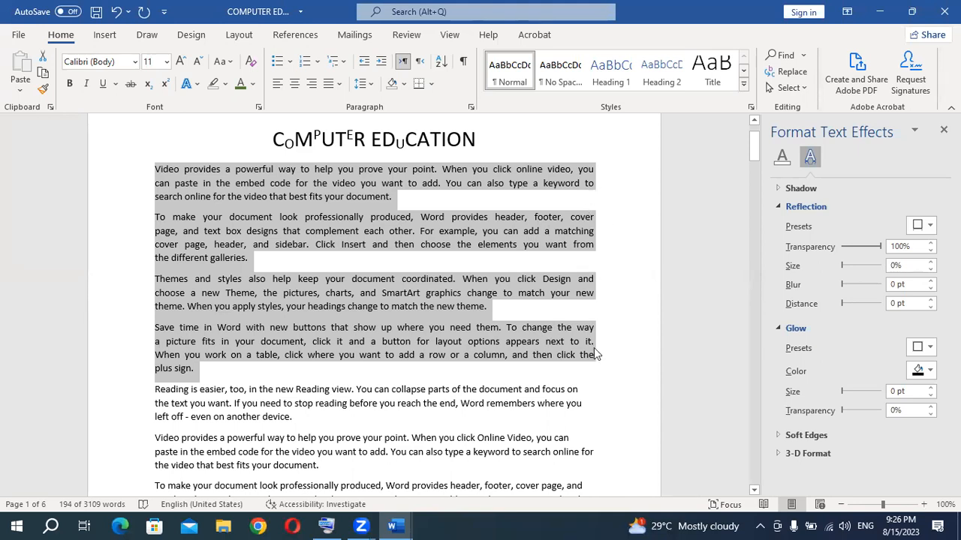
# Step: Try Justify High on the next four body paragraphs, from "Reading is easier", and settle on Justify Medium
pyautogui.scroll(-2, 556, 318)
pyautogui.scroll(-3, 583, 315)
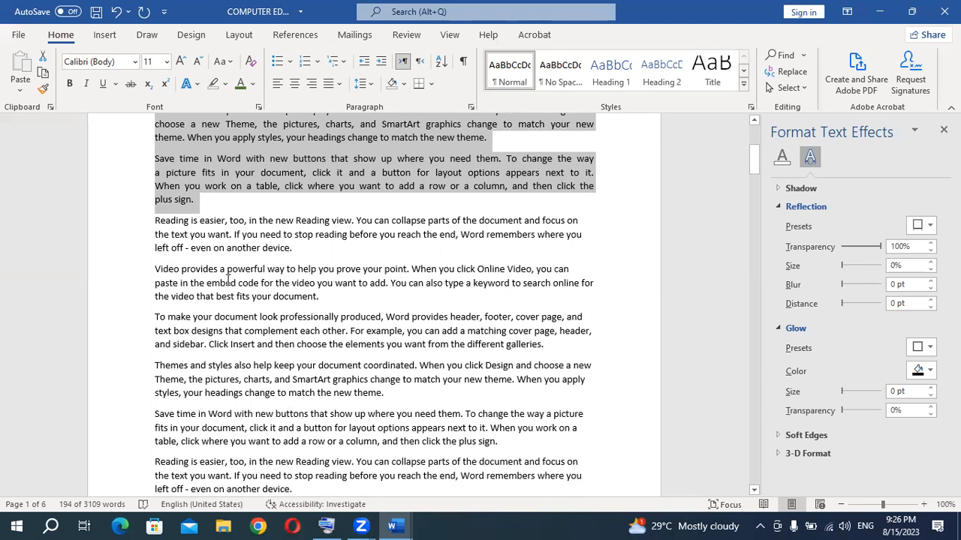
pyautogui.moveTo(154, 220); pyautogui.dragTo(590, 399)
pyautogui.click(340, 85)
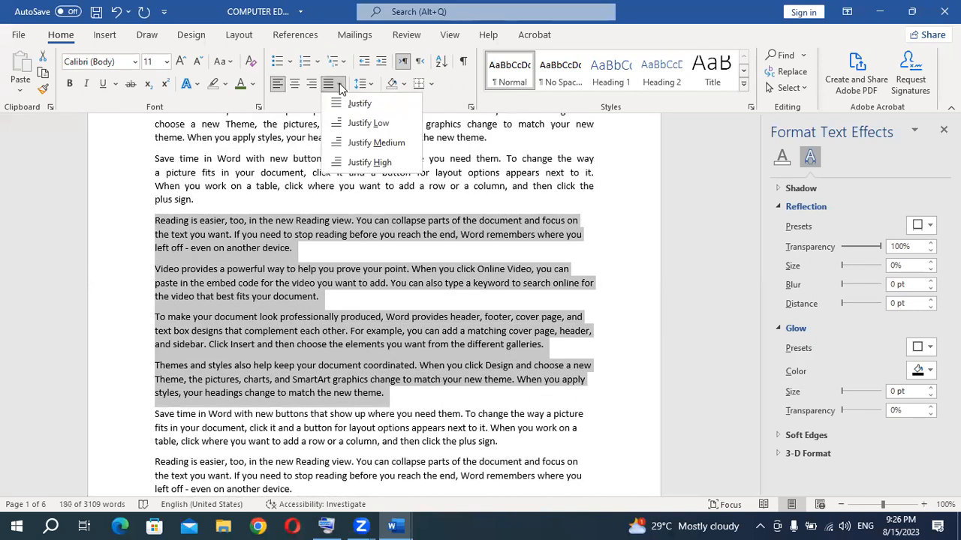
pyautogui.click(350, 160)
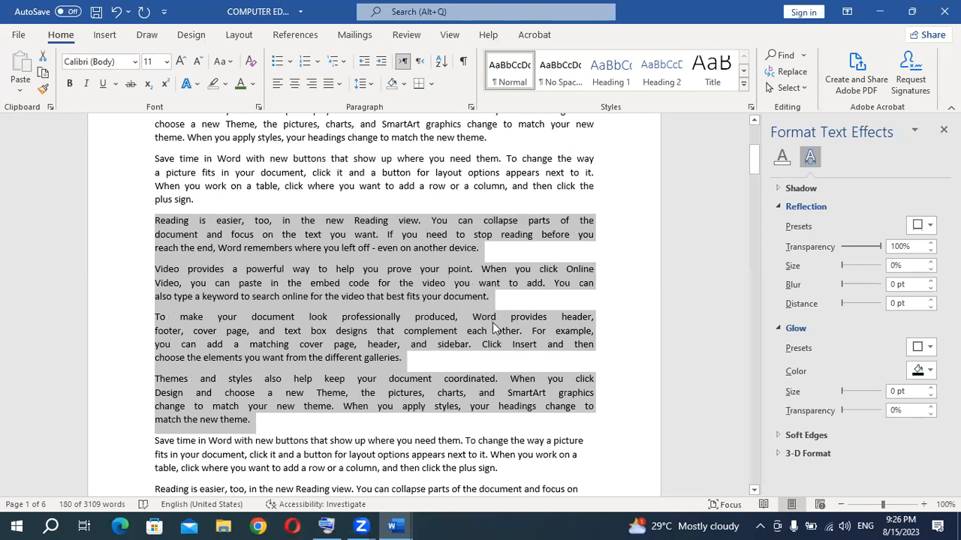
pyautogui.scroll(3, 492, 322)
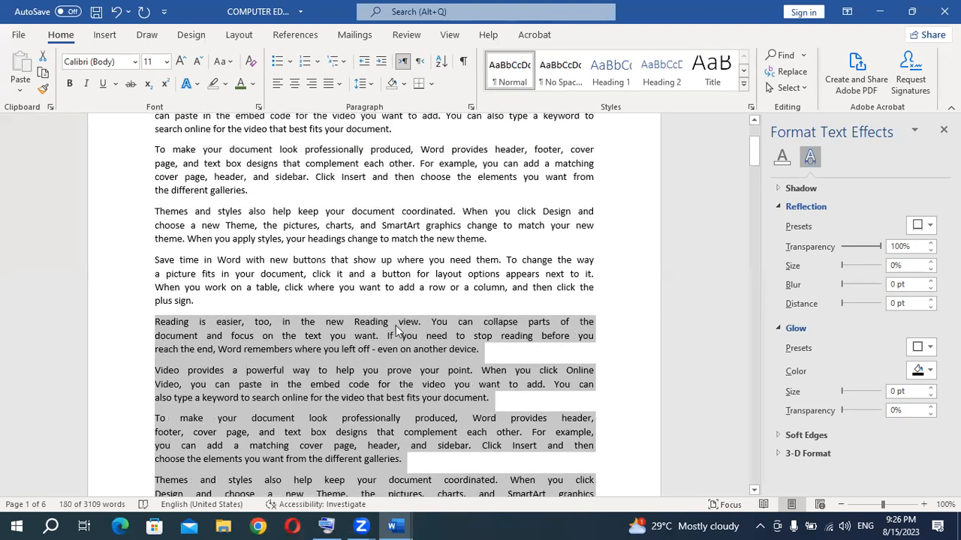
pyautogui.click(368, 84)
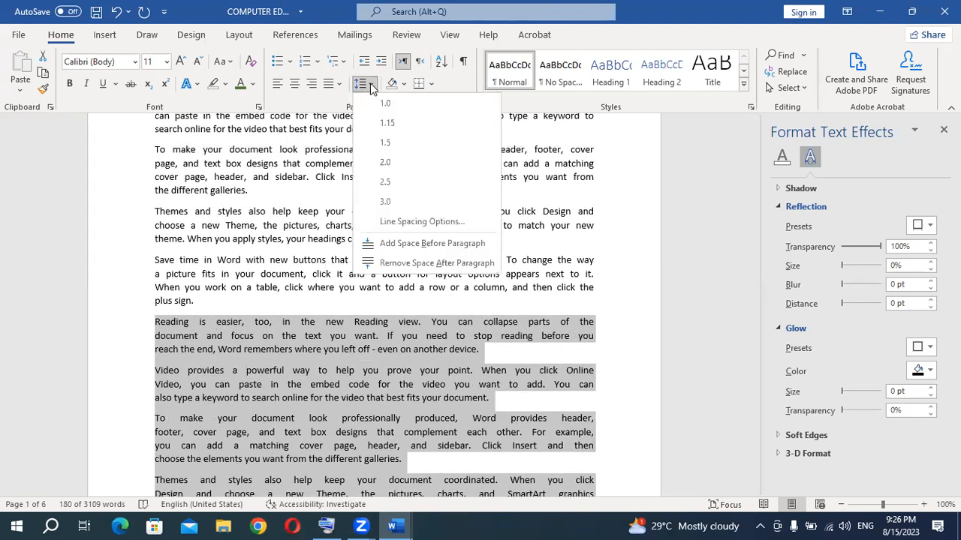
pyautogui.click(339, 84)
pyautogui.click(346, 133)
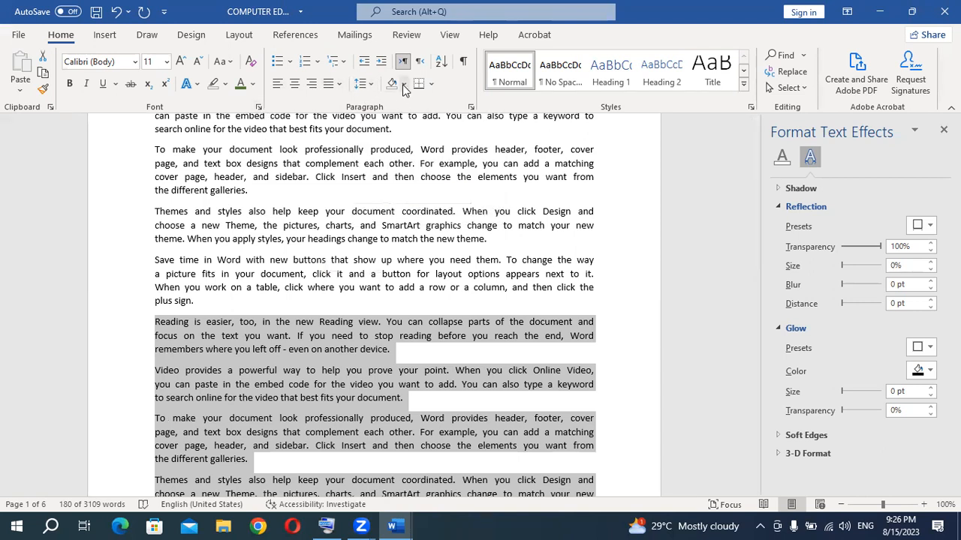
pyautogui.click(259, 226)
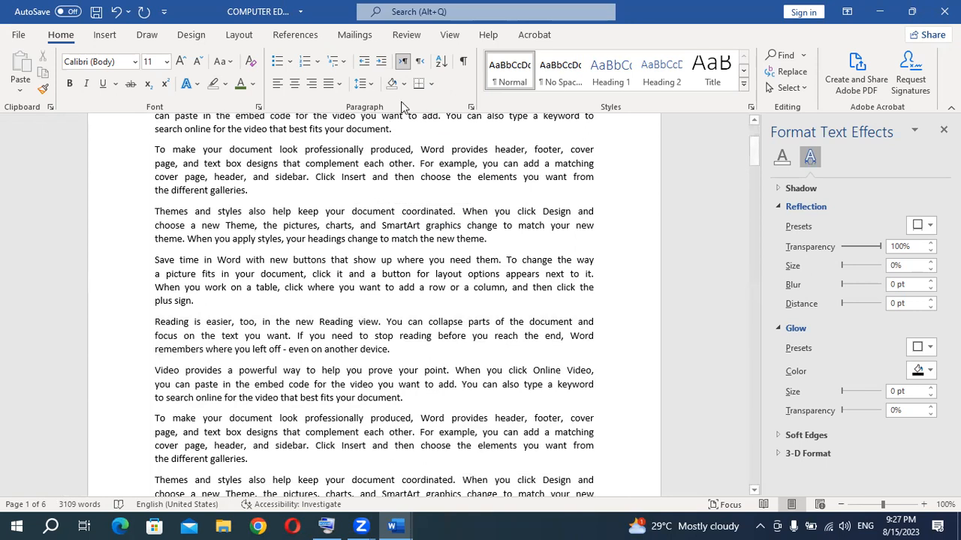
# Step: Highlight the COMPUTER EDUCATION heading text in light gray
pyautogui.scroll(3, 390, 300)
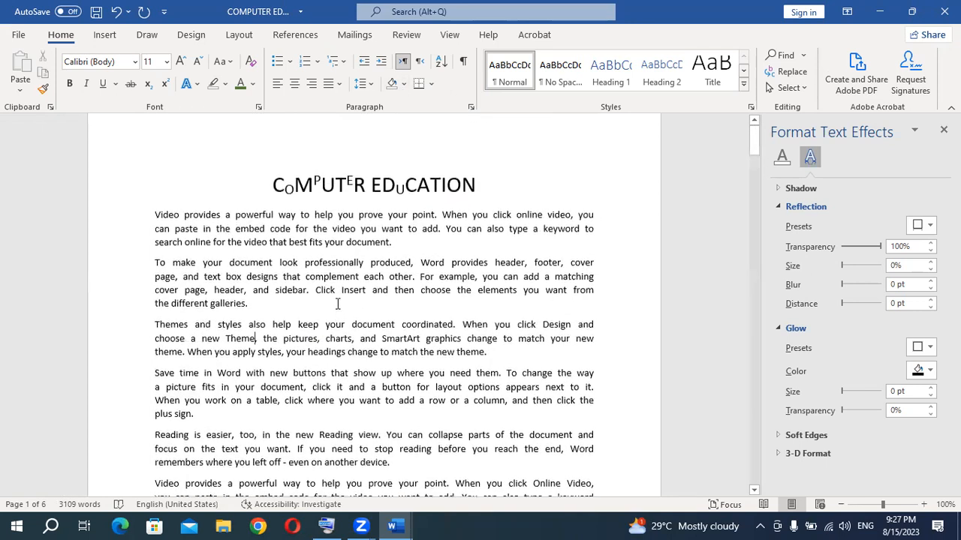
pyautogui.moveTo(475, 205); pyautogui.dragTo(288, 207)
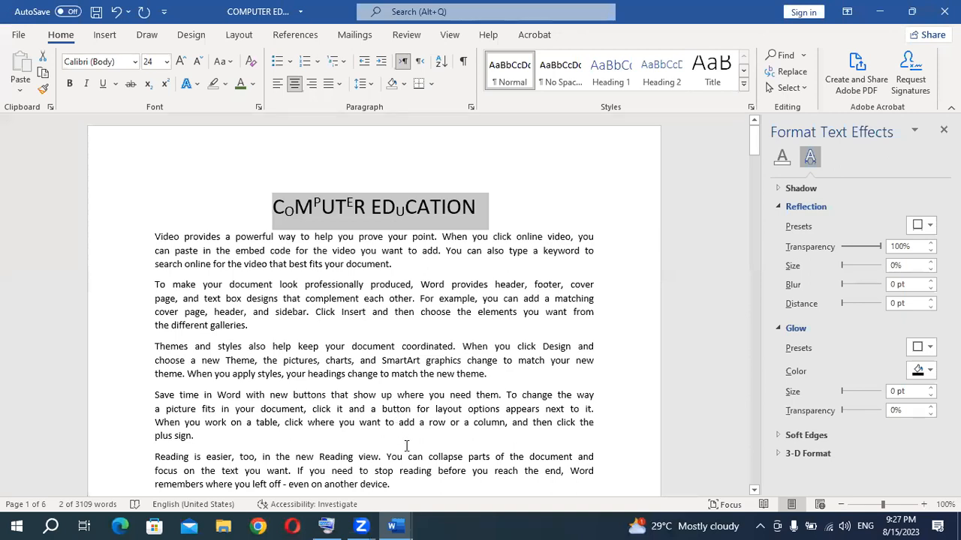
pyautogui.click(225, 83)
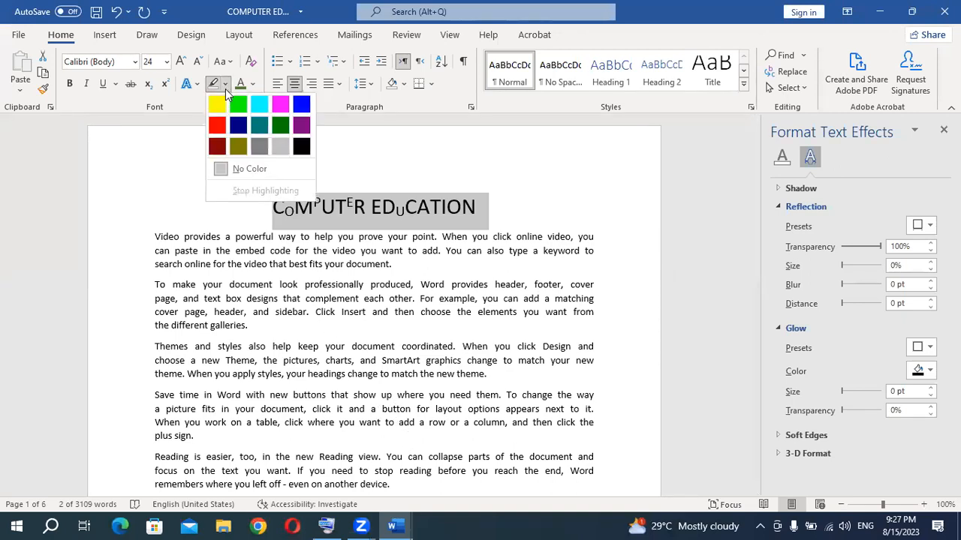
pyautogui.click(282, 152)
pyautogui.click(405, 259)
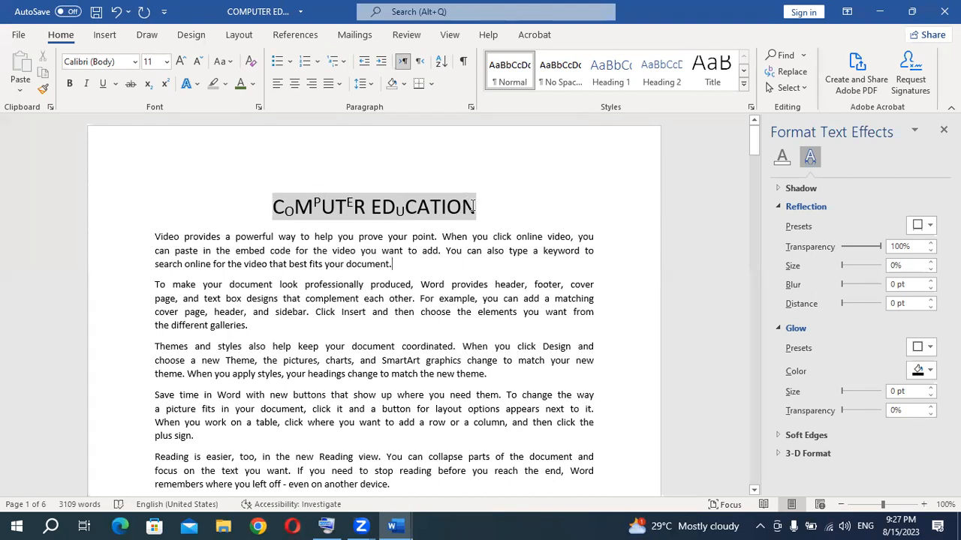
# Step: Apply black paragraph shading to the COMPUTER EDUCATION heading
pyautogui.moveTo(481, 206); pyautogui.dragTo(254, 209)
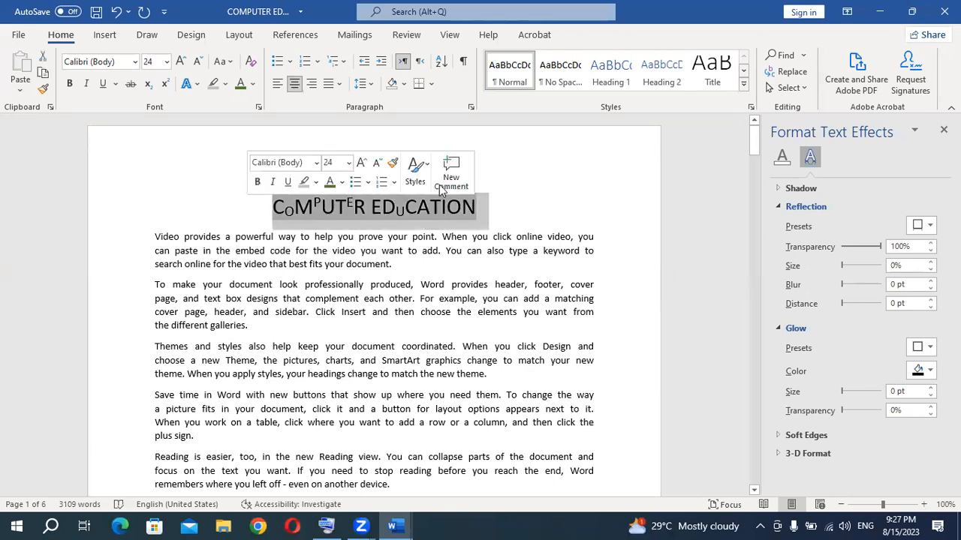
pyautogui.click(404, 86)
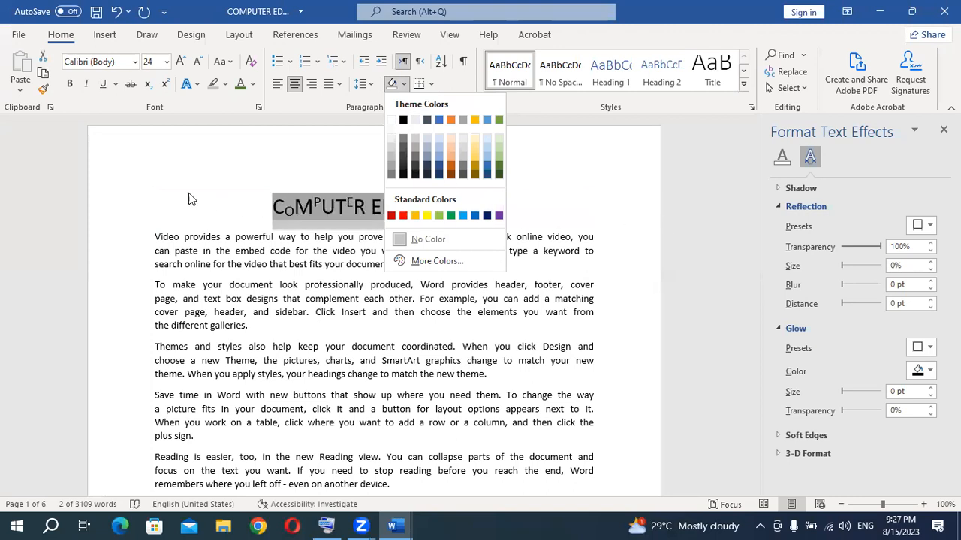
pyautogui.click(403, 121)
pyautogui.click(578, 304)
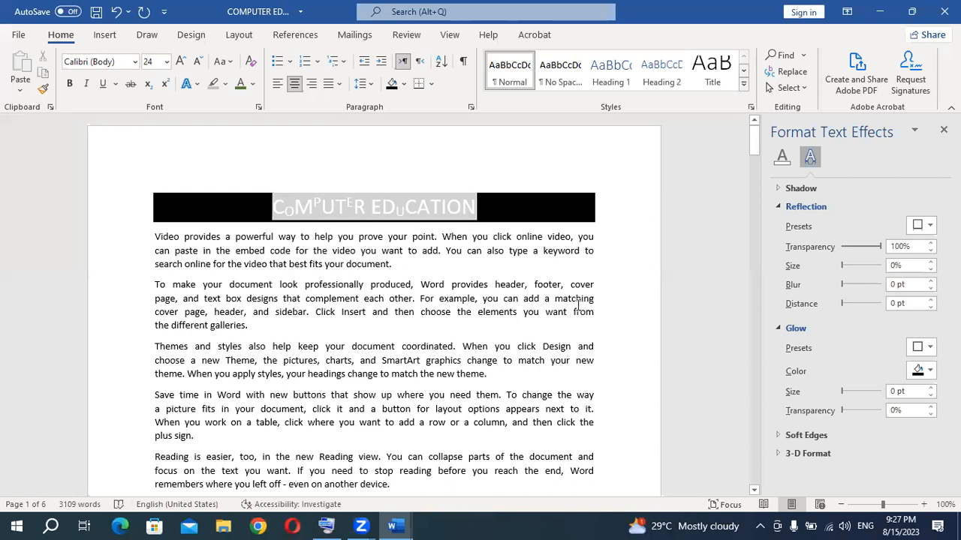
# Step: Remove the text highlight from the COMPUTER EDUCATION heading by setting it to No Color
pyautogui.moveTo(478, 206); pyautogui.dragTo(270, 205)
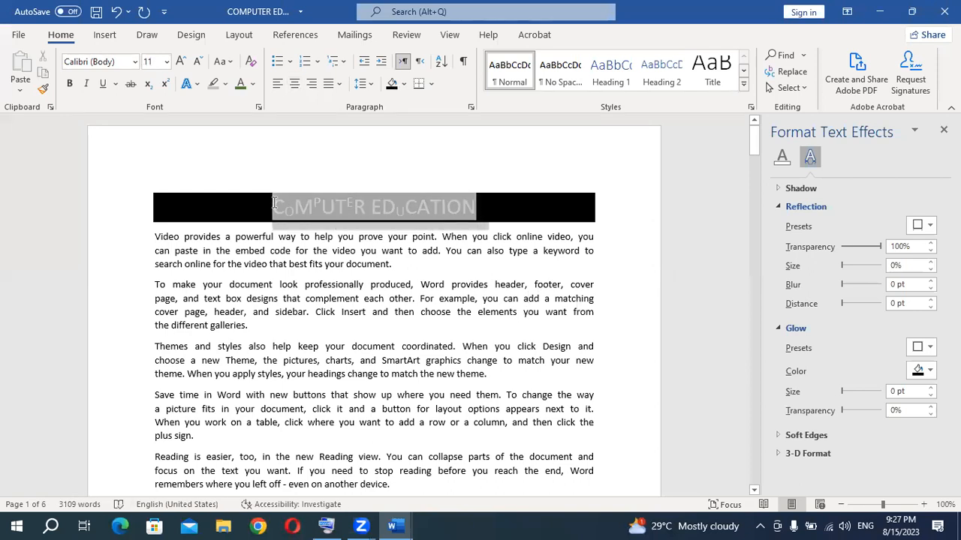
pyautogui.click(224, 83)
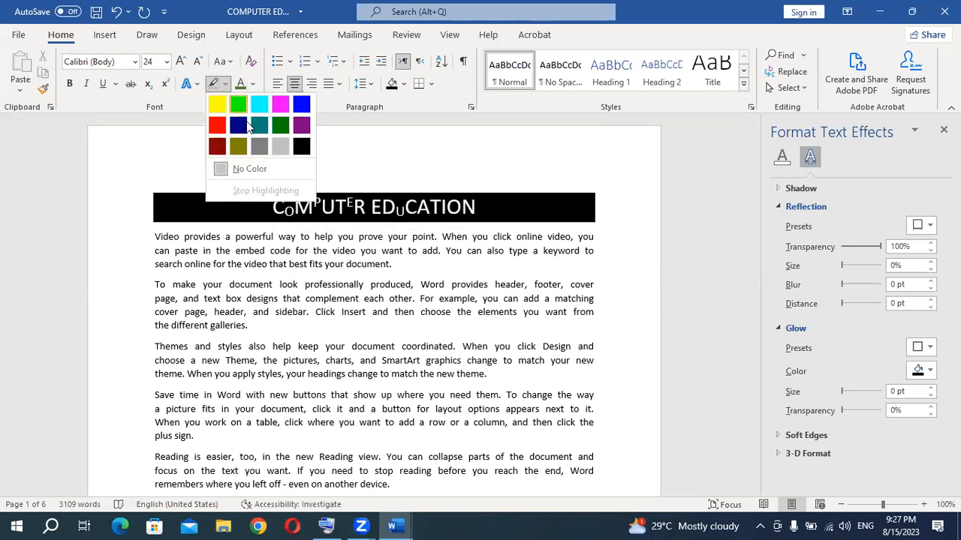
pyautogui.click(249, 171)
pyautogui.click(483, 294)
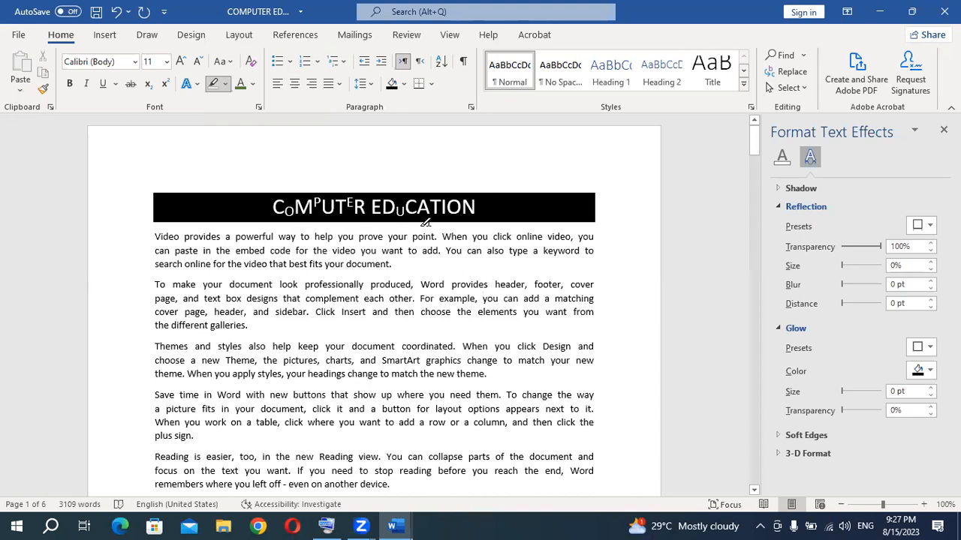
pyautogui.press('Escape')
# Step: Highlight the first body paragraph, starting "Video provides a powerful way", in light gray
pyautogui.moveTo(394, 269); pyautogui.dragTo(136, 238)
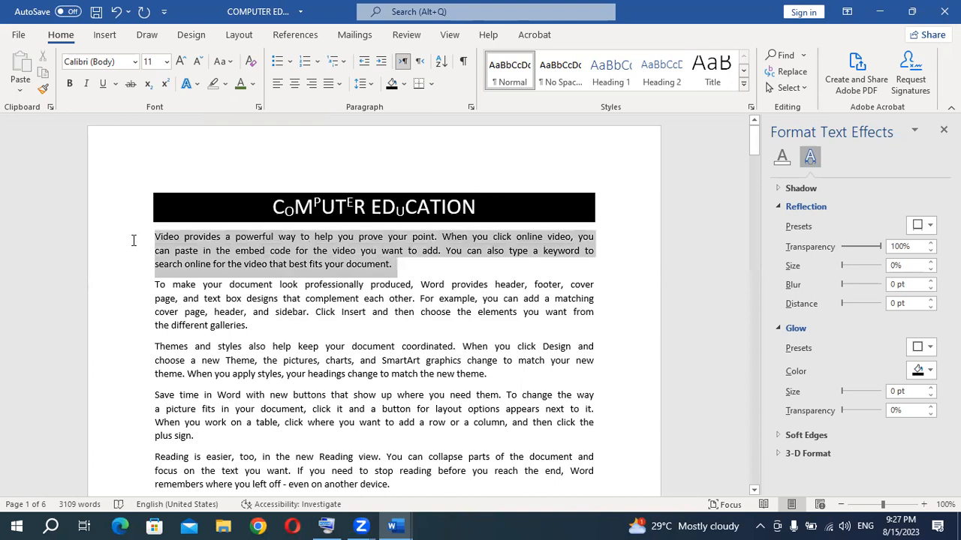
pyautogui.click(224, 85)
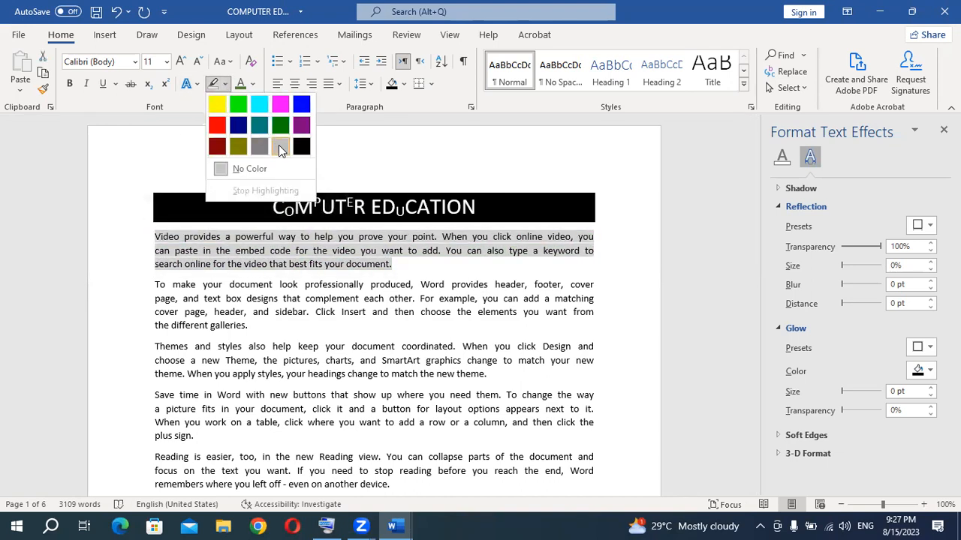
pyautogui.click(281, 146)
# Step: Apply dark orange paragraph shading to the second body paragraph, starting "To make your document look"
pyautogui.moveTo(250, 325); pyautogui.dragTo(145, 284)
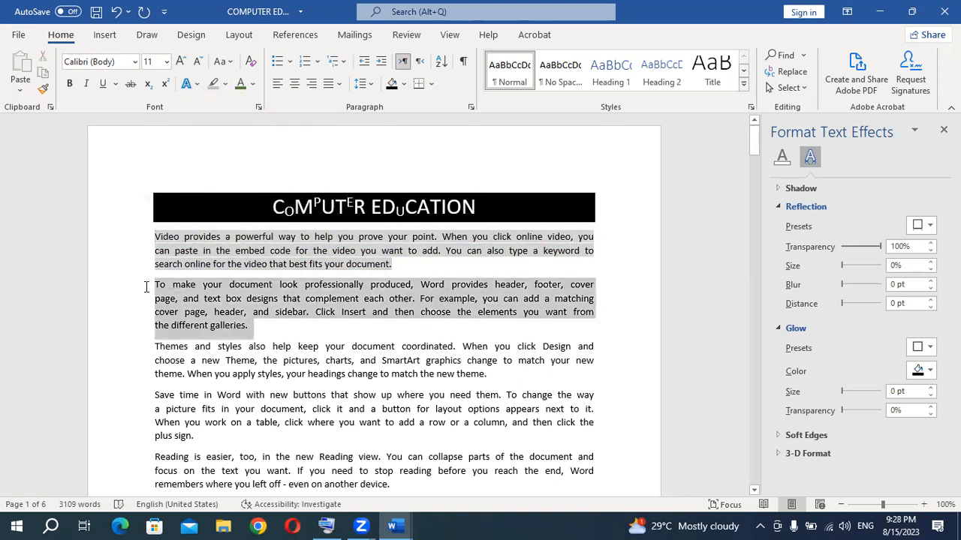
pyautogui.click(403, 84)
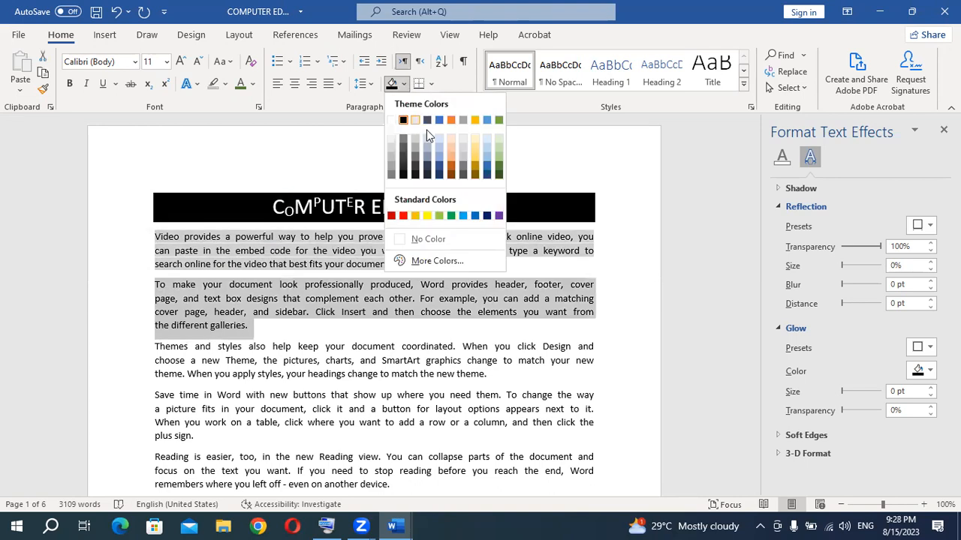
pyautogui.click(451, 167)
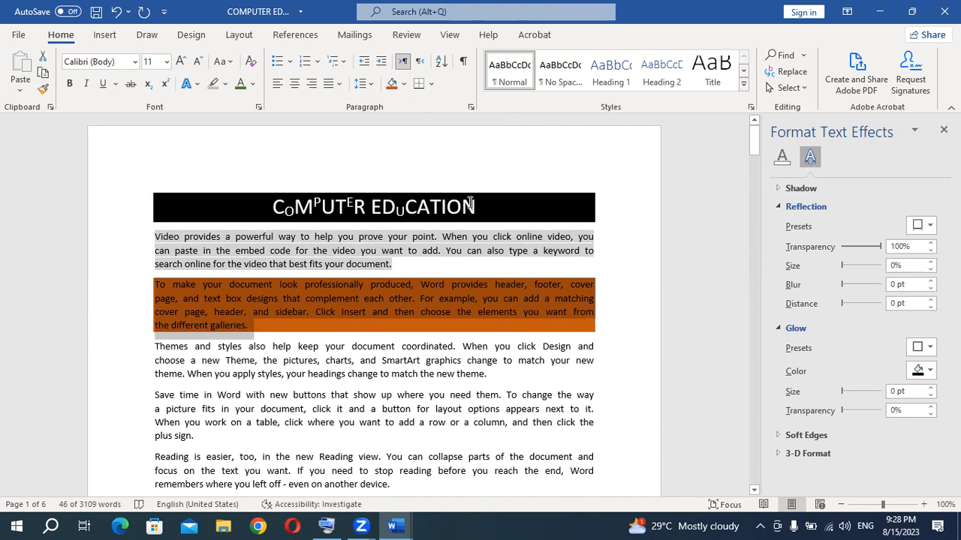
# Step: Preview a bottom border on the "Themes and styles" paragraph without applying it
pyautogui.scroll(-1, 449, 379)
pyautogui.moveTo(489, 340); pyautogui.dragTo(153, 314)
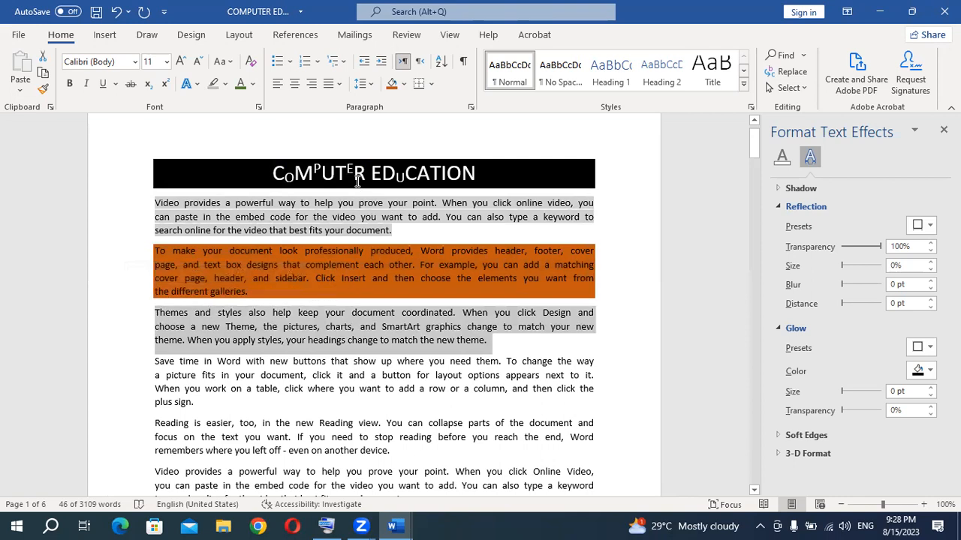
pyautogui.click(432, 85)
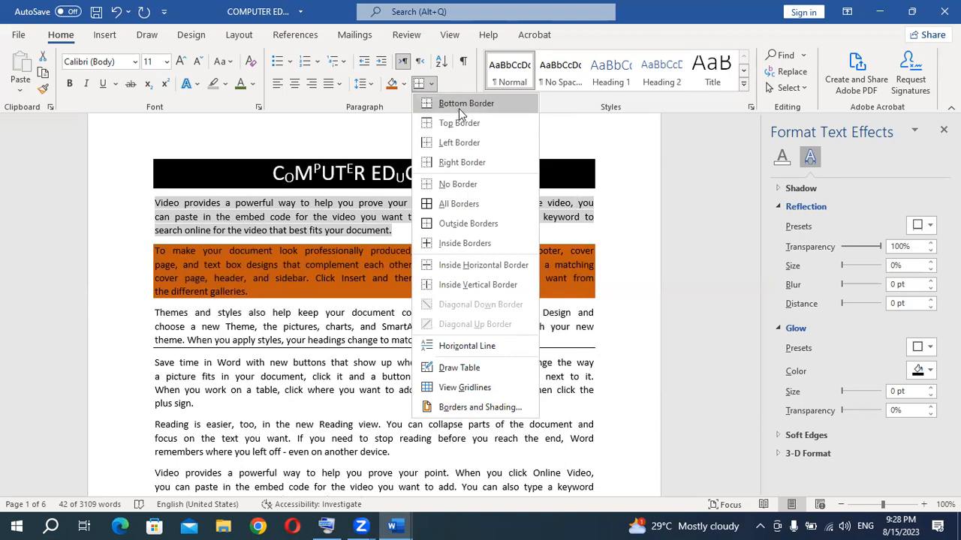
pyautogui.click(281, 411)
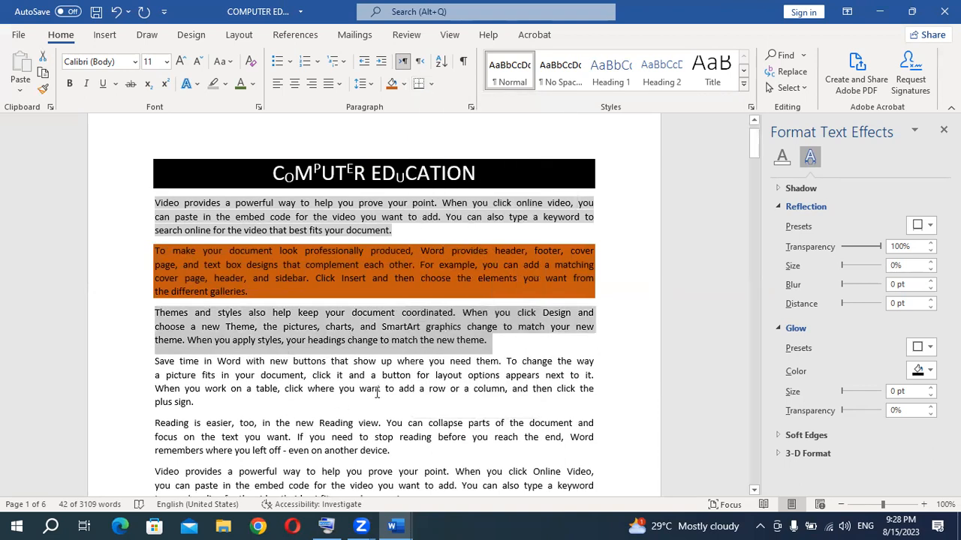
pyautogui.scroll(-3, 375, 391)
pyautogui.click(458, 288)
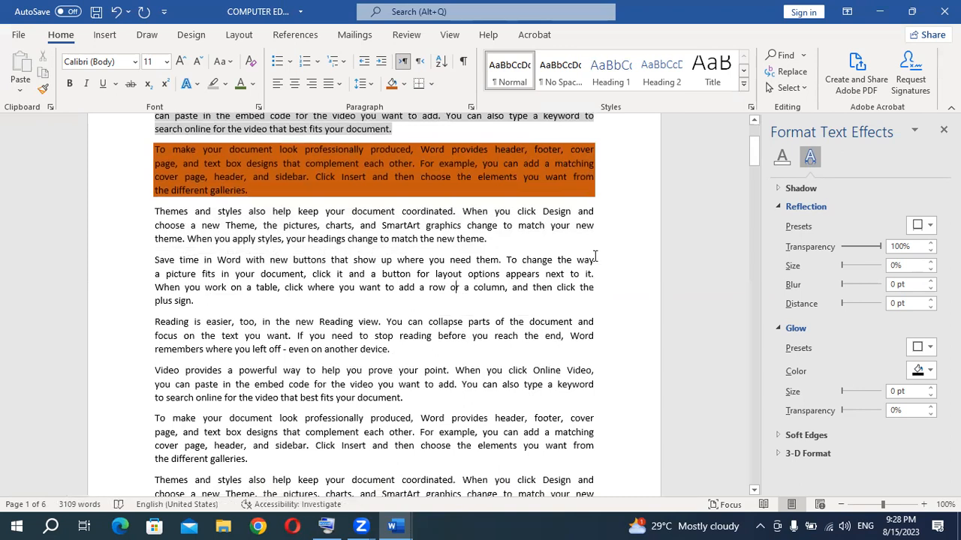
# Step: Preview border options on the "Save time in Word" paragraph and apply All Borders to the whole paragraph
pyautogui.moveTo(150, 260); pyautogui.dragTo(600, 246)
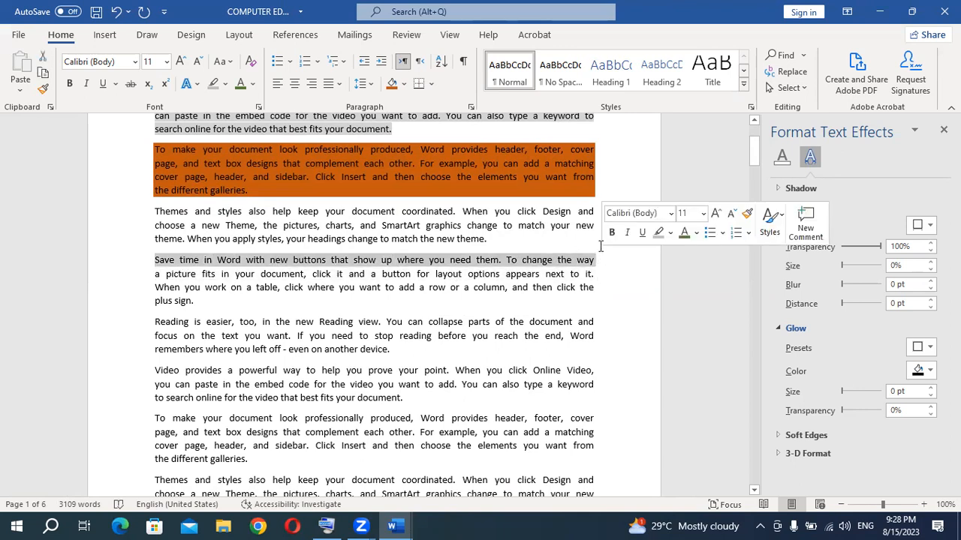
pyautogui.click(431, 83)
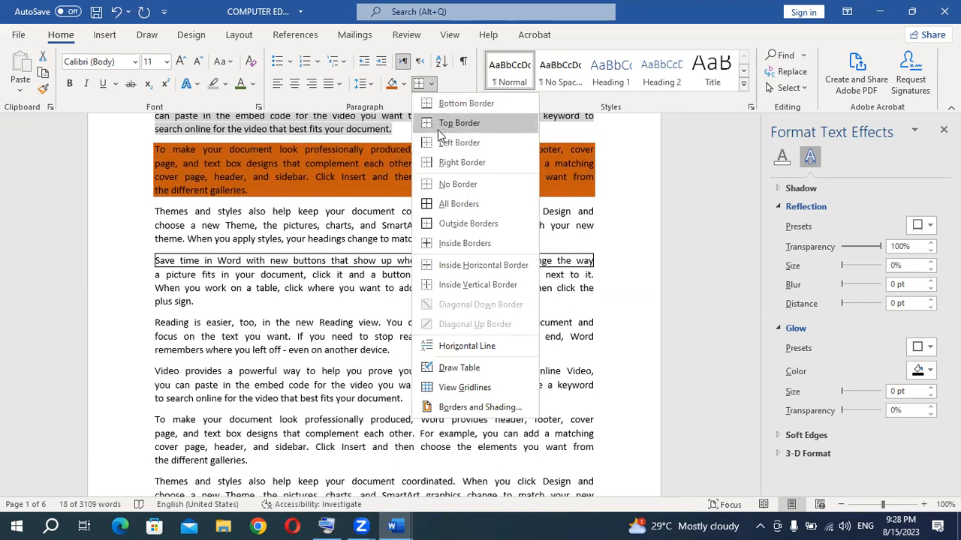
pyautogui.click(438, 123)
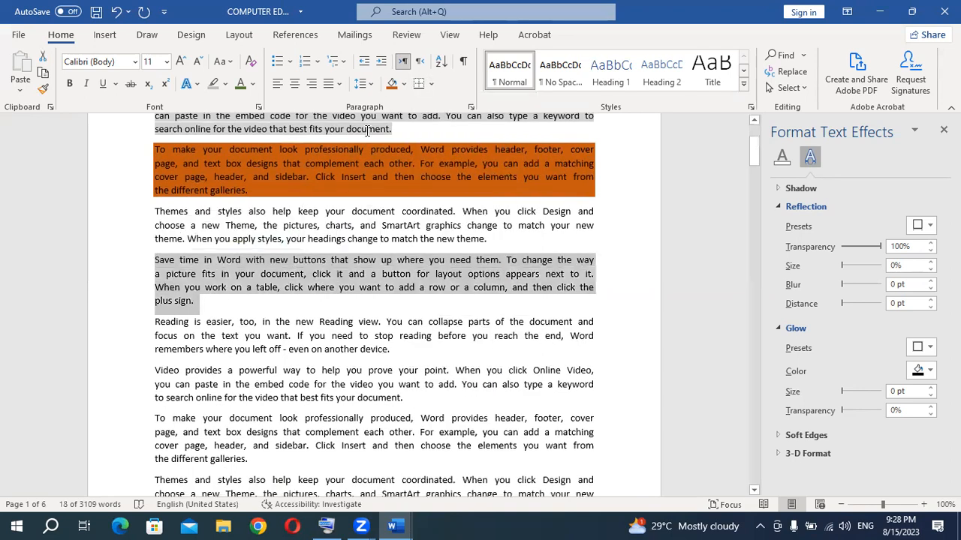
pyautogui.click(433, 84)
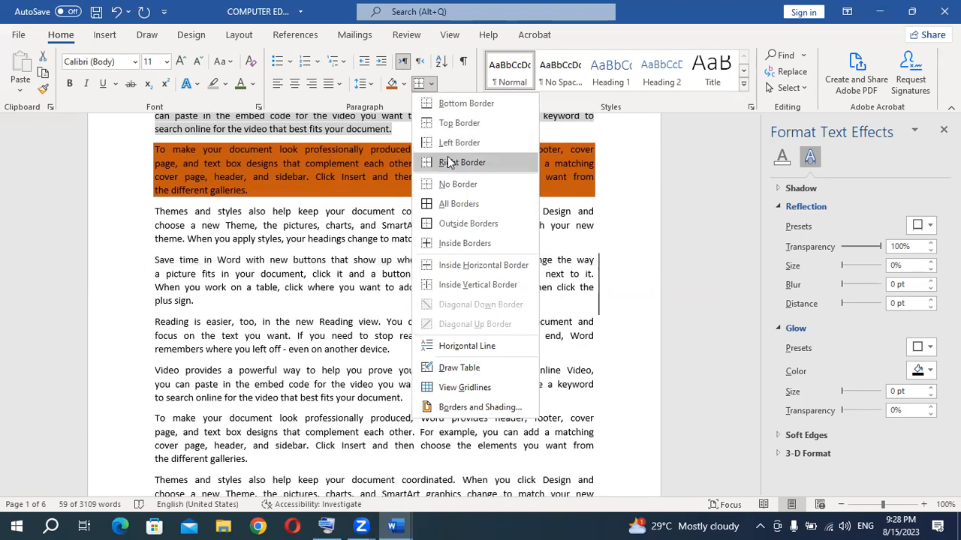
pyautogui.click(456, 204)
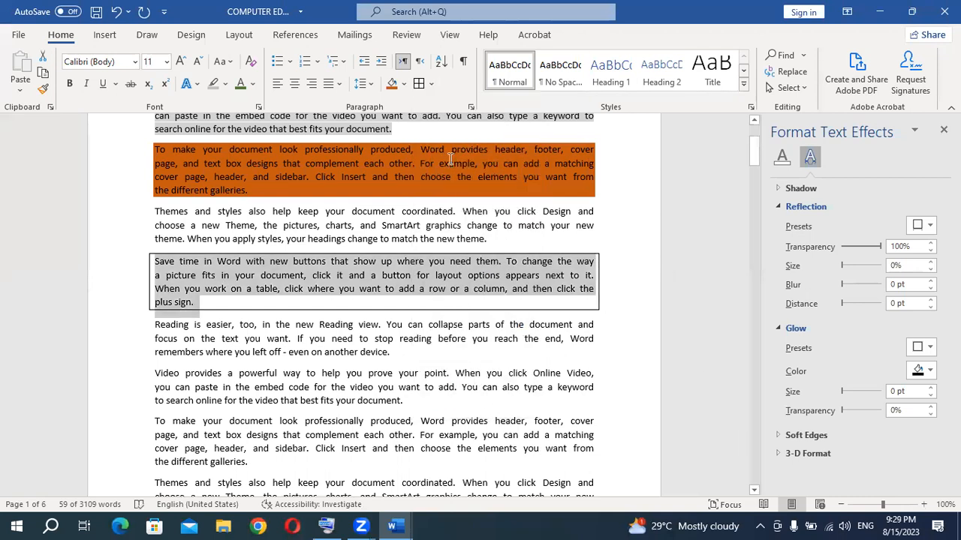
# Step: Clear the borders from the "Save time in Word" paragraph with No Border
pyautogui.click(433, 83)
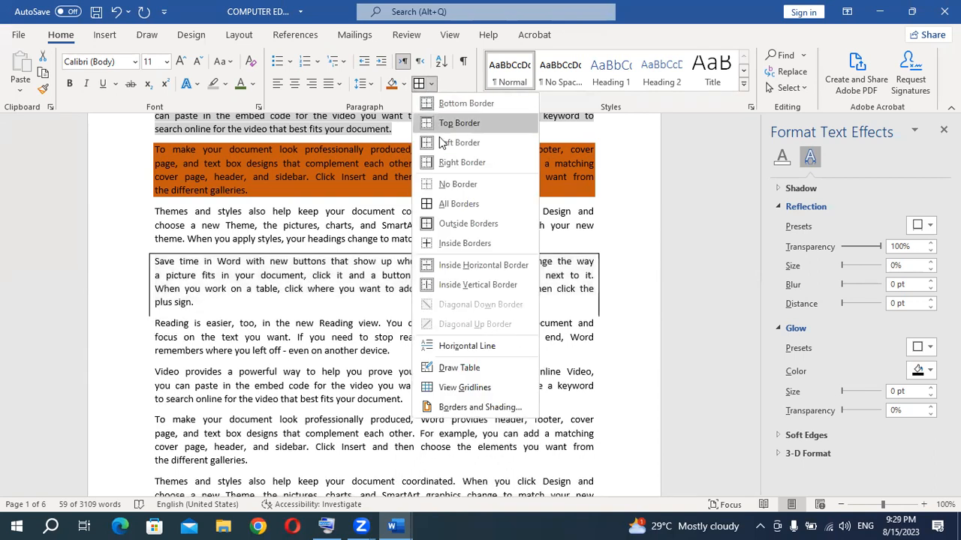
pyautogui.click(455, 184)
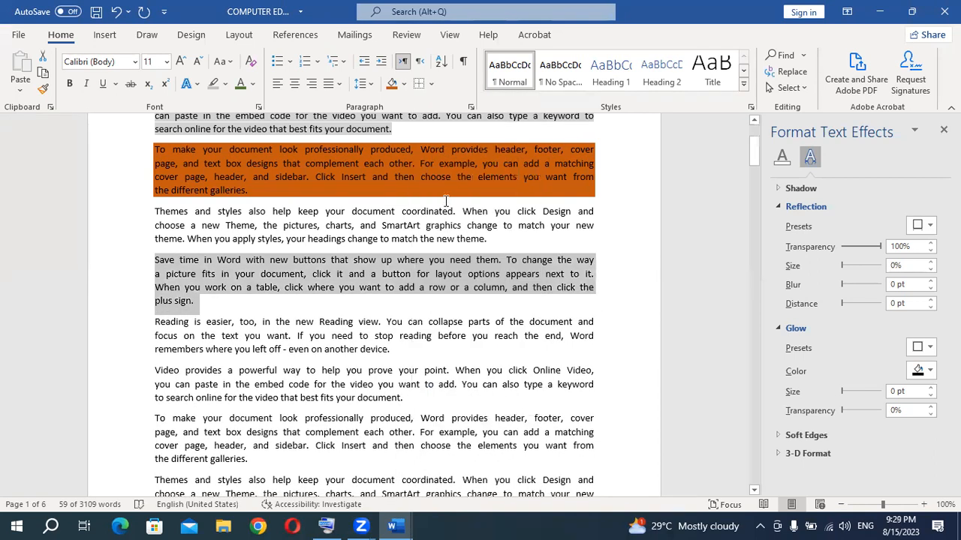
pyautogui.click(432, 83)
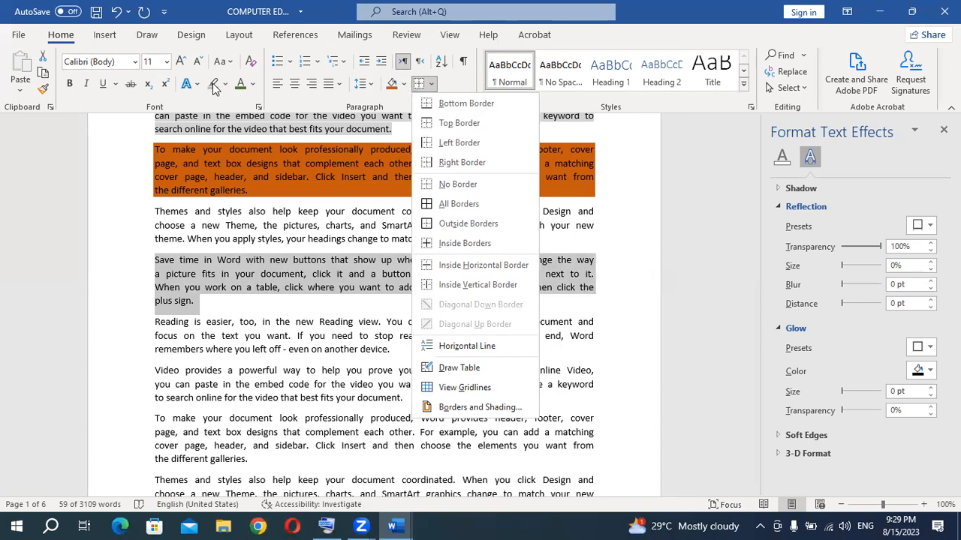
pyautogui.click(398, 89)
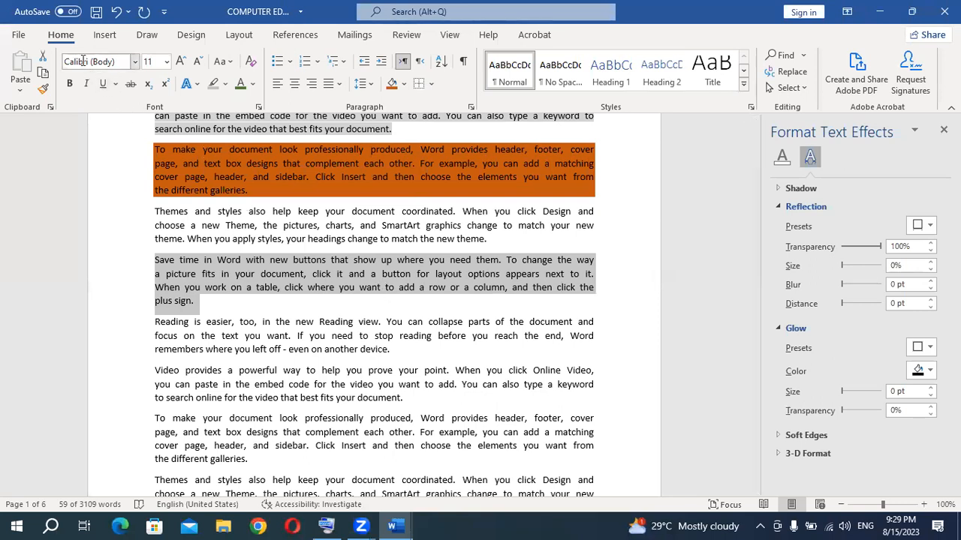
# Step: Create a new blank document
pyautogui.click(20, 37)
pyautogui.click(21, 42)
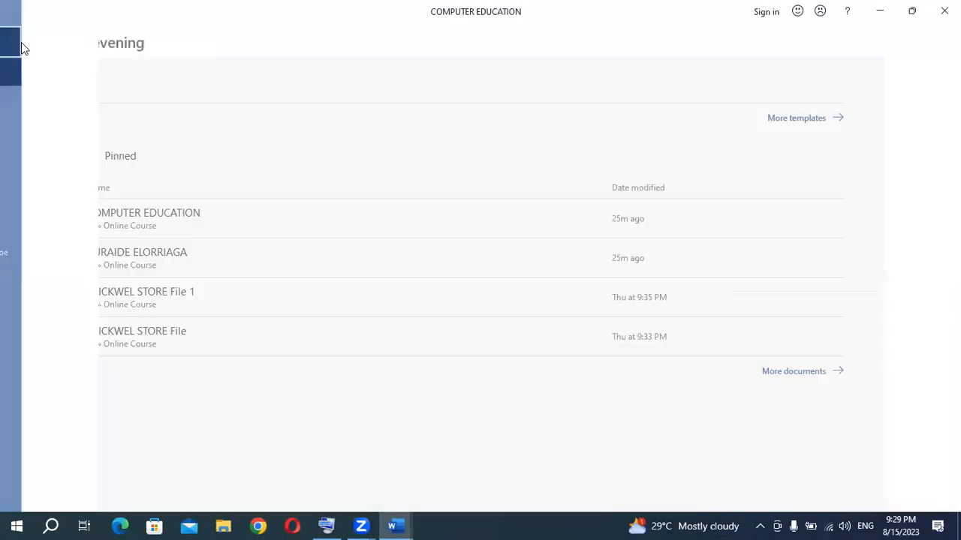
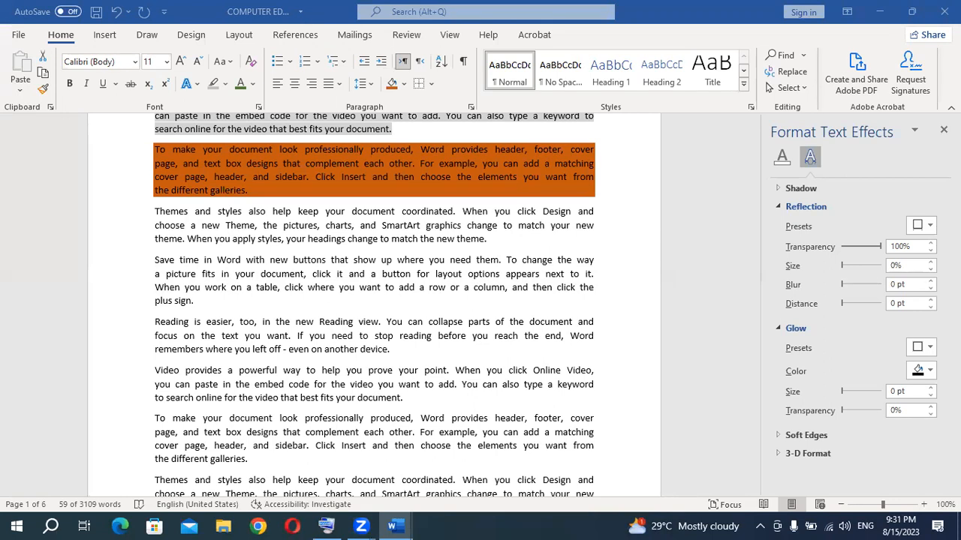
pyautogui.hotkey('ctrl', 'n')
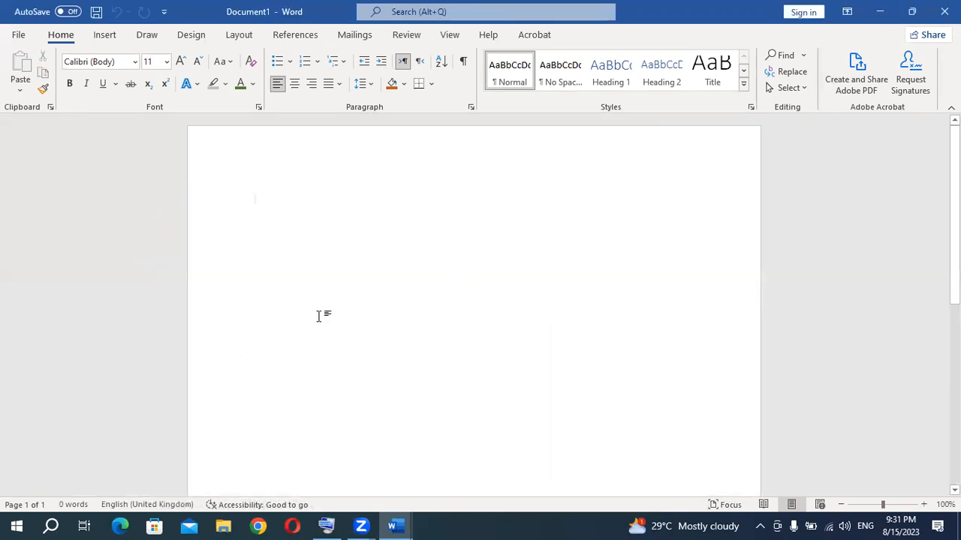
# Step: Switch to File Explorer and open the Online Course folder on Local Disk (D:)
pyautogui.press('super+e')
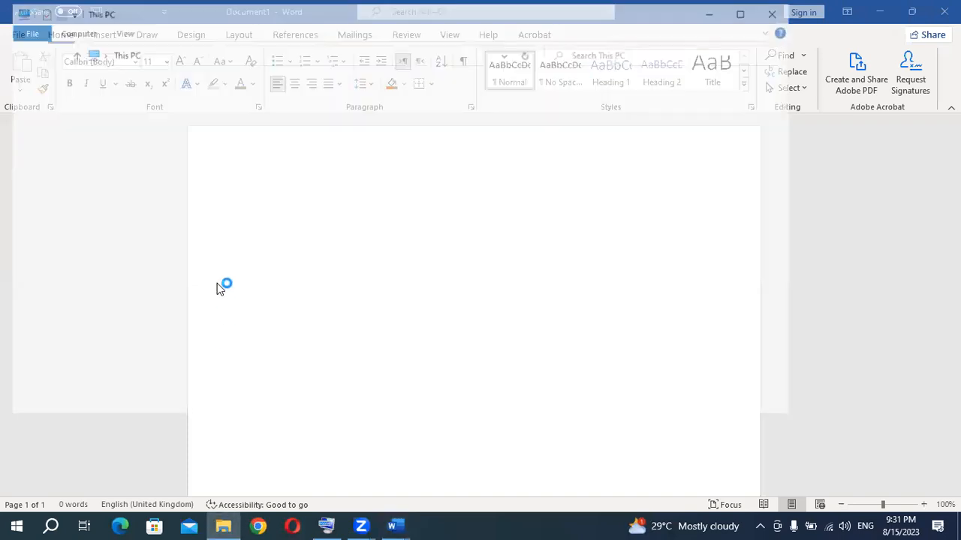
pyautogui.click(111, 262)
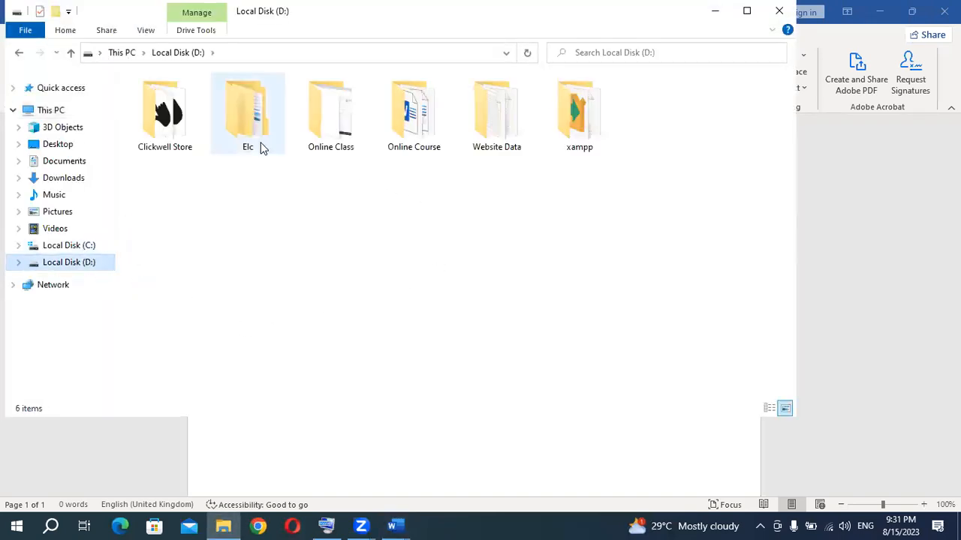
pyautogui.doubleClick(353, 132)
pyautogui.click(20, 54)
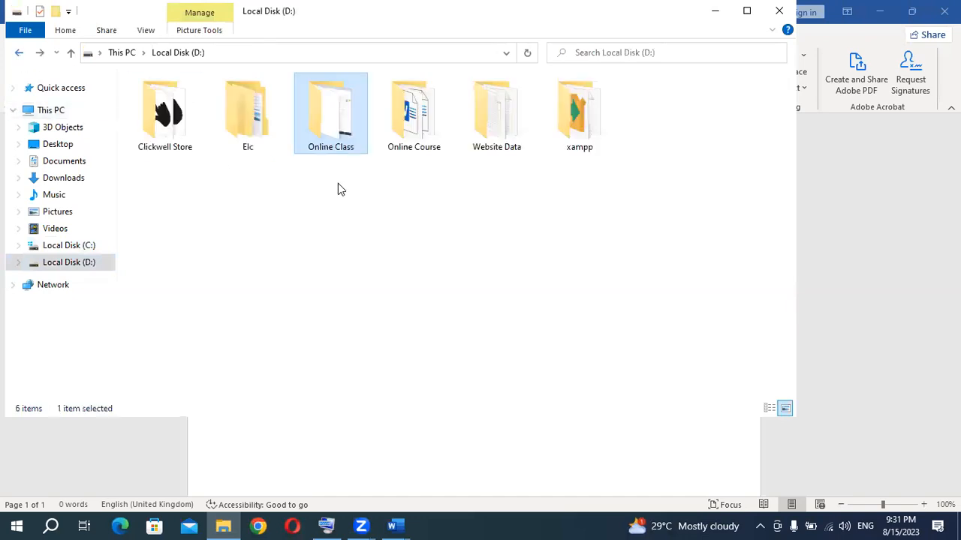
pyautogui.doubleClick(383, 127)
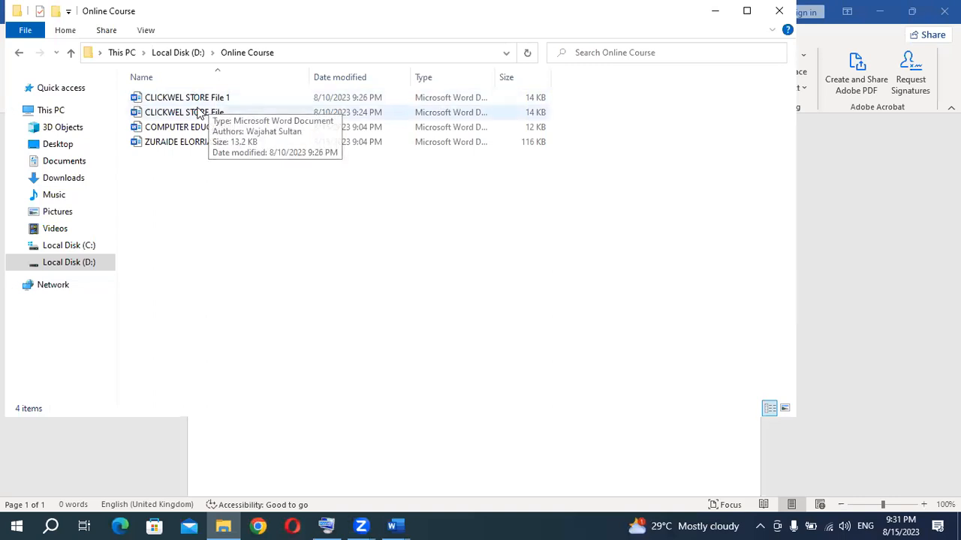
# Step: Delete the file CLICKWEL STORE File 1 from the Online Course folder
pyautogui.click(221, 97)
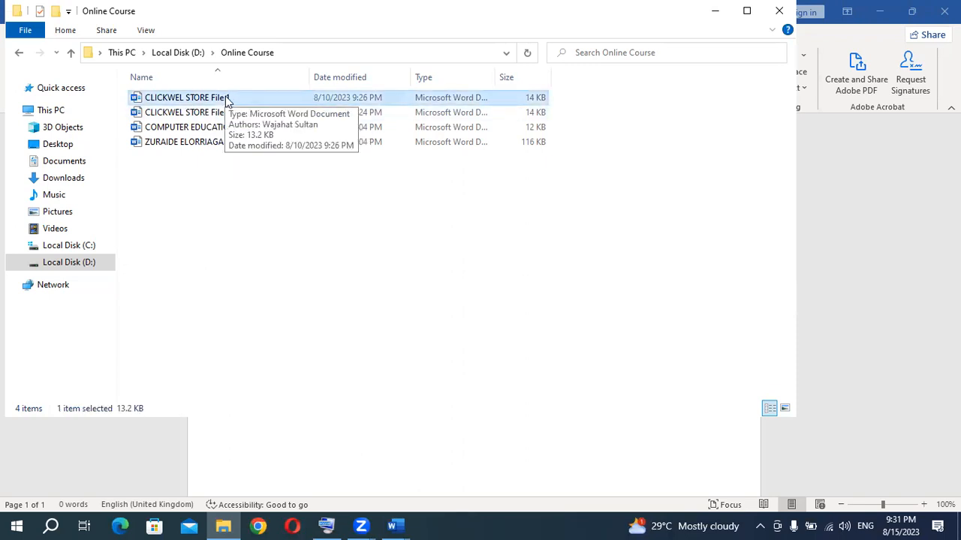
pyautogui.rightClick(216, 98)
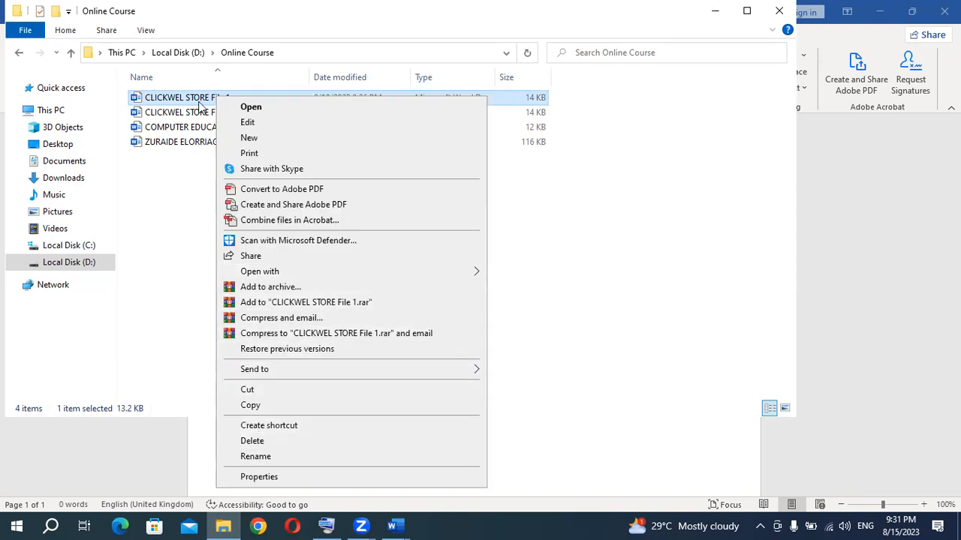
pyautogui.click(197, 101)
pyautogui.press('BackSpace')
pyautogui.press('Escape')
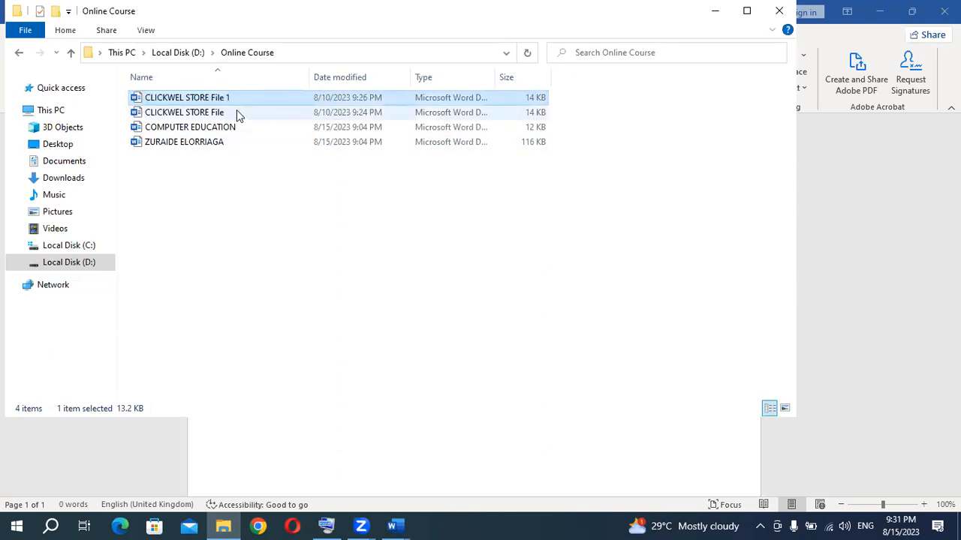
pyautogui.press('Delete')
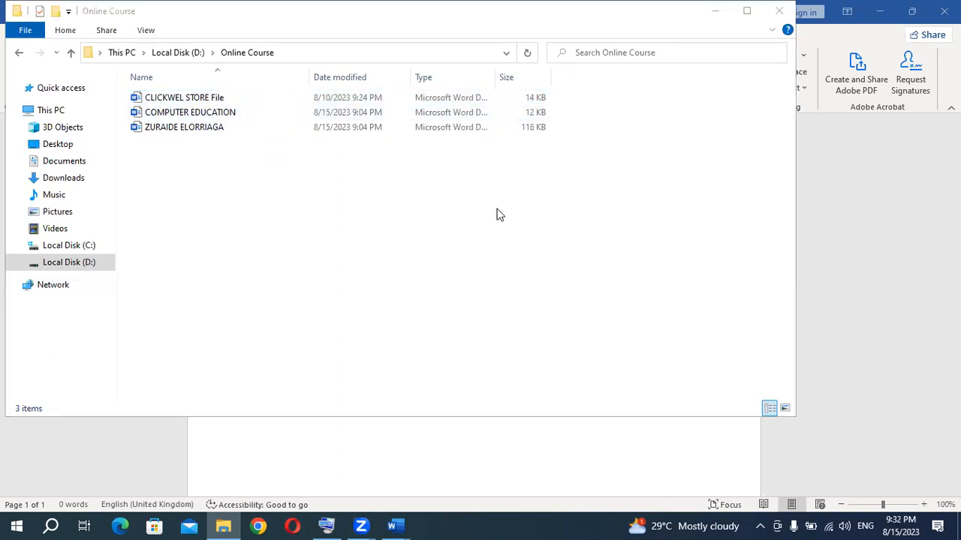
# Step: Clear the open windows to reach the desktop and open the Recycle Bin
pyautogui.click(774, 12)
pyautogui.click(875, 12)
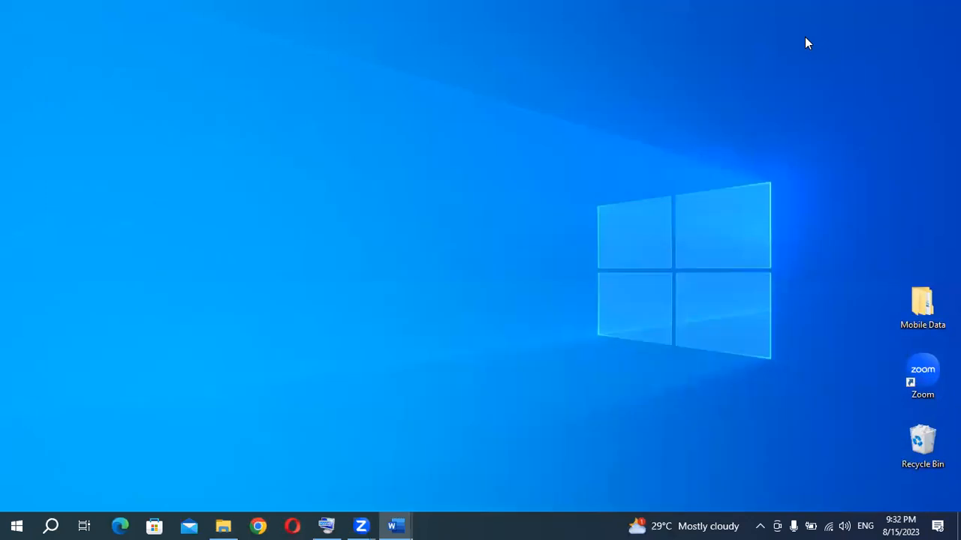
pyautogui.rightClick(915, 456)
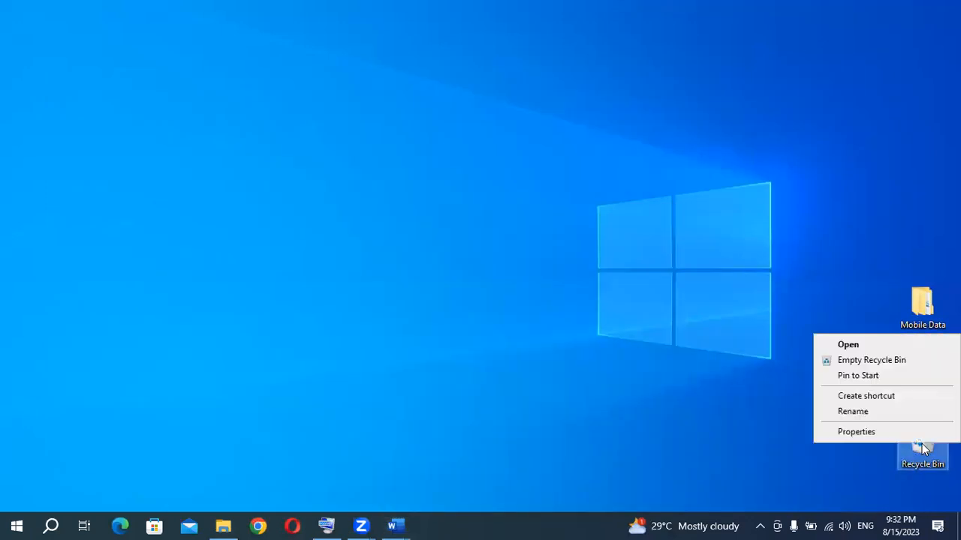
pyautogui.click(858, 345)
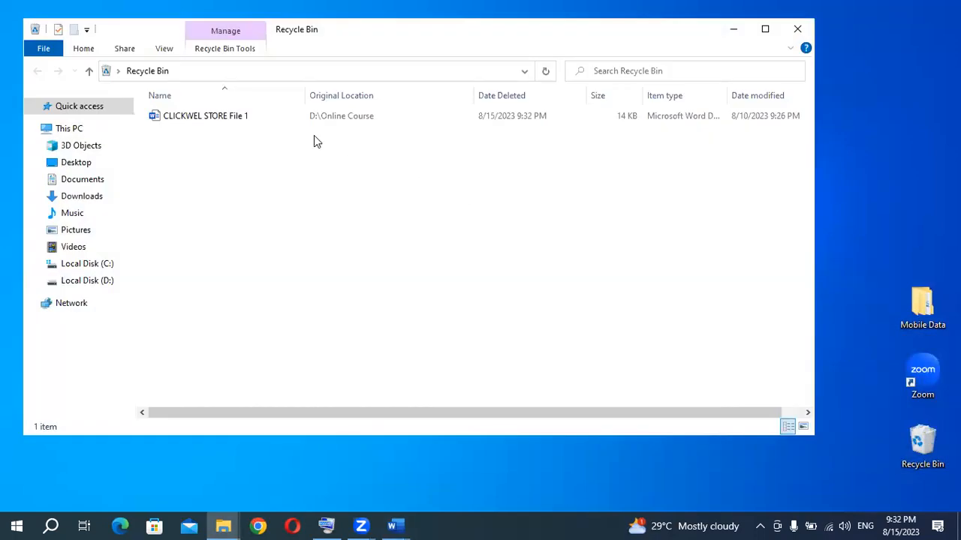
# Step: Restore CLICKWEL STORE File 1 from the Recycle Bin and return to the Online Course folder
pyautogui.click(227, 117)
pyautogui.rightClick(224, 113)
pyautogui.click(263, 125)
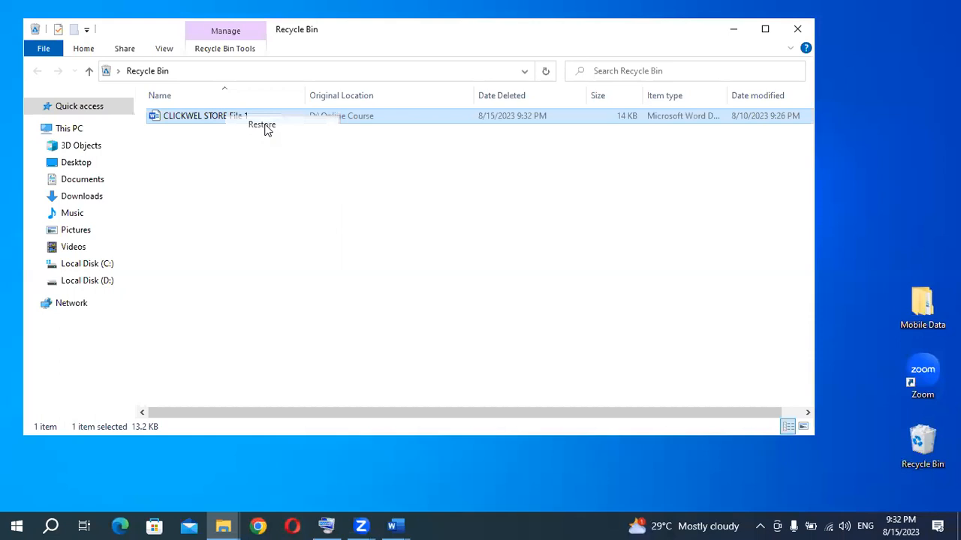
pyautogui.click(797, 29)
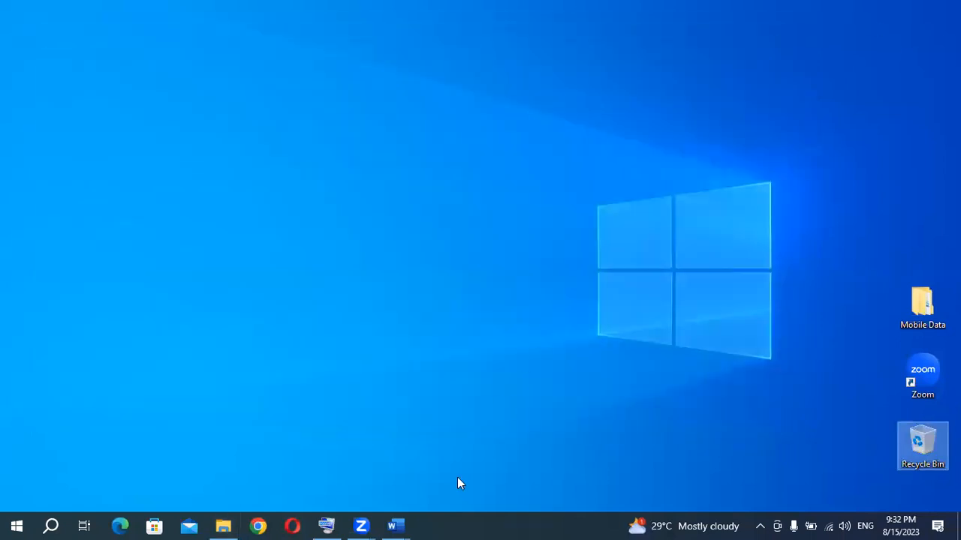
pyautogui.click(227, 525)
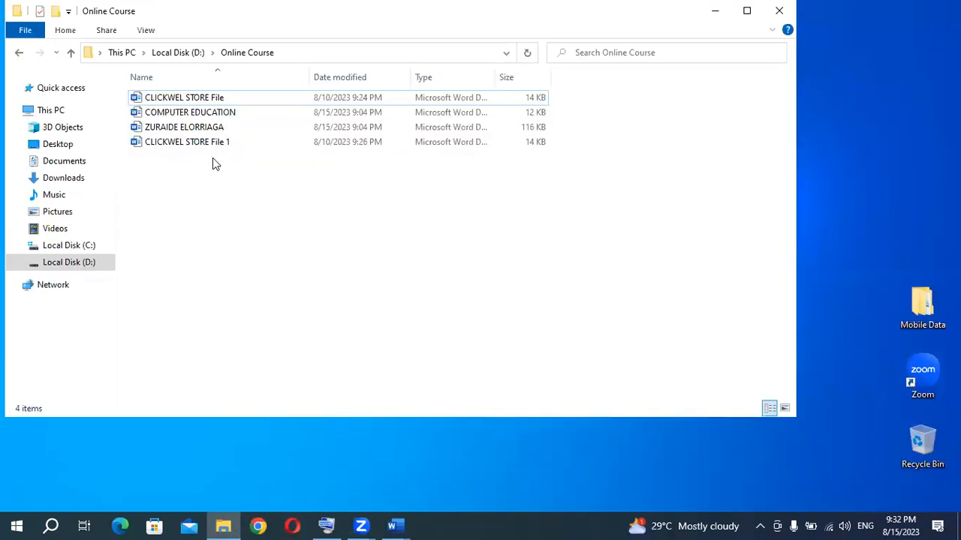
# Step: Delete the file CLICKWEL STORE File 1 from the Online Course folder again
pyautogui.click(189, 100)
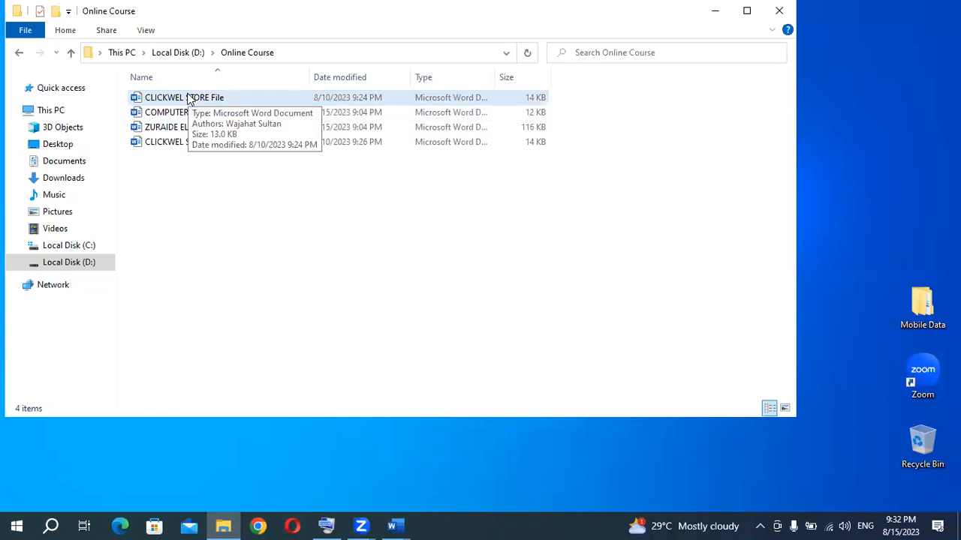
pyautogui.click(199, 113)
pyautogui.click(210, 146)
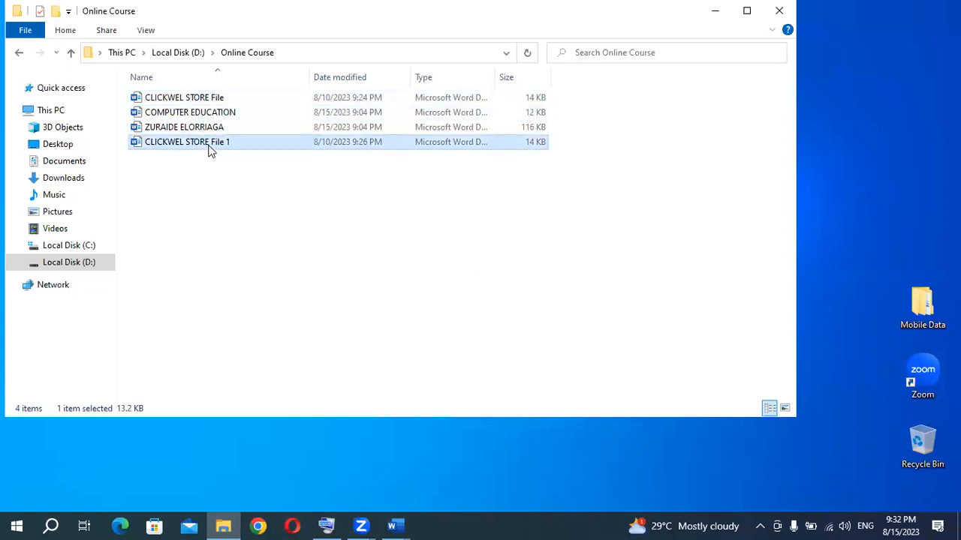
pyautogui.press('Delete')
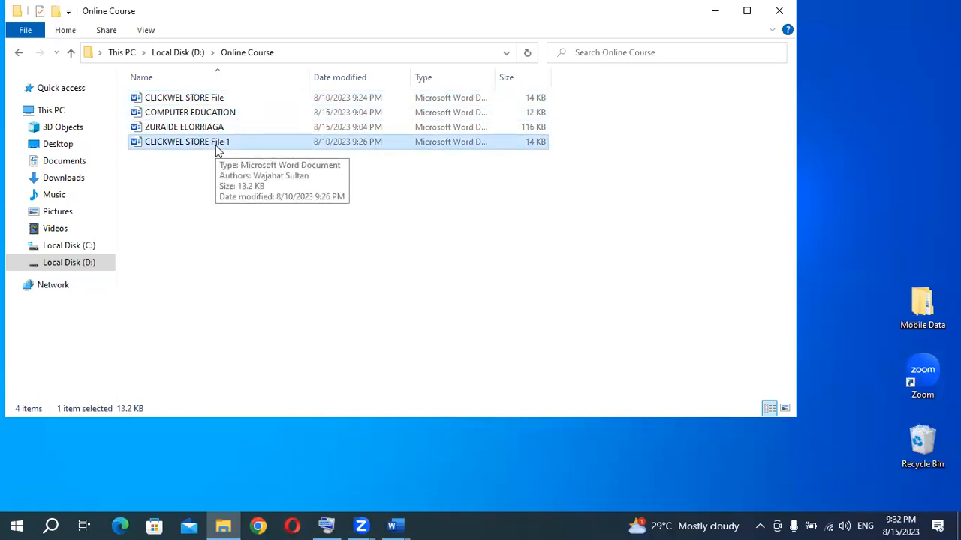
# Step: Empty the Recycle Bin to permanently delete CLICKWEL STORE File 1
pyautogui.rightClick(921, 448)
pyautogui.click(874, 365)
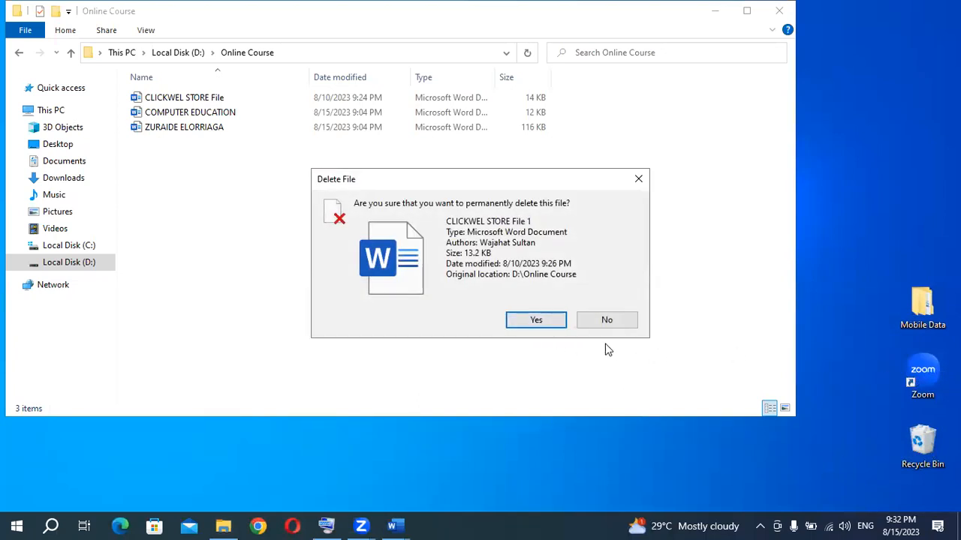
pyautogui.click(535, 323)
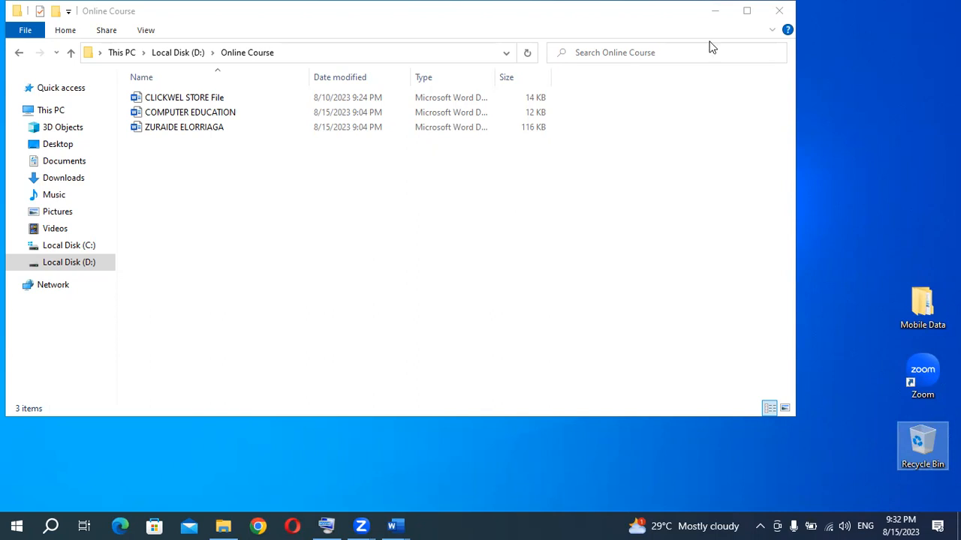
# Step: Minimize the Online Course folder, switch to Word and fill the blank document with sample text using =rand()
pyautogui.click(713, 10)
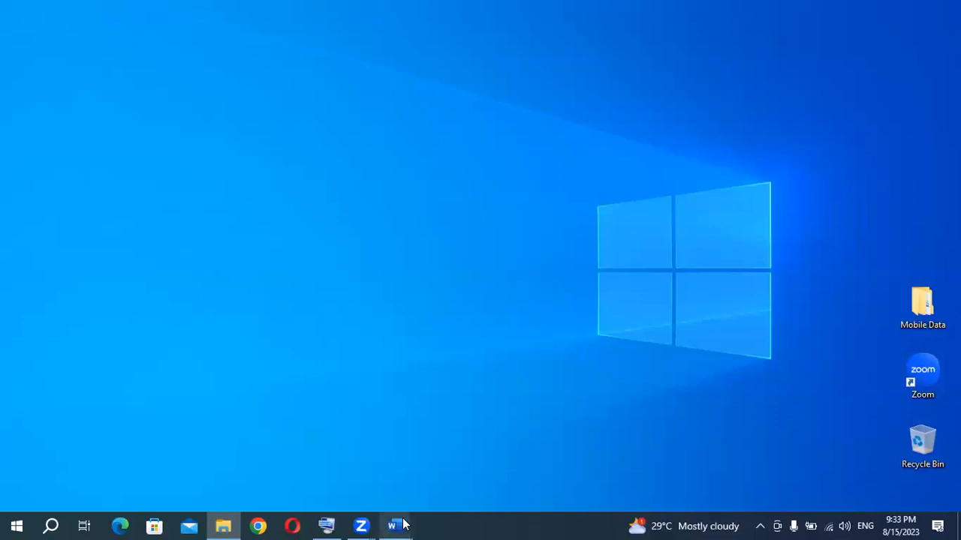
pyautogui.moveTo(401, 523)
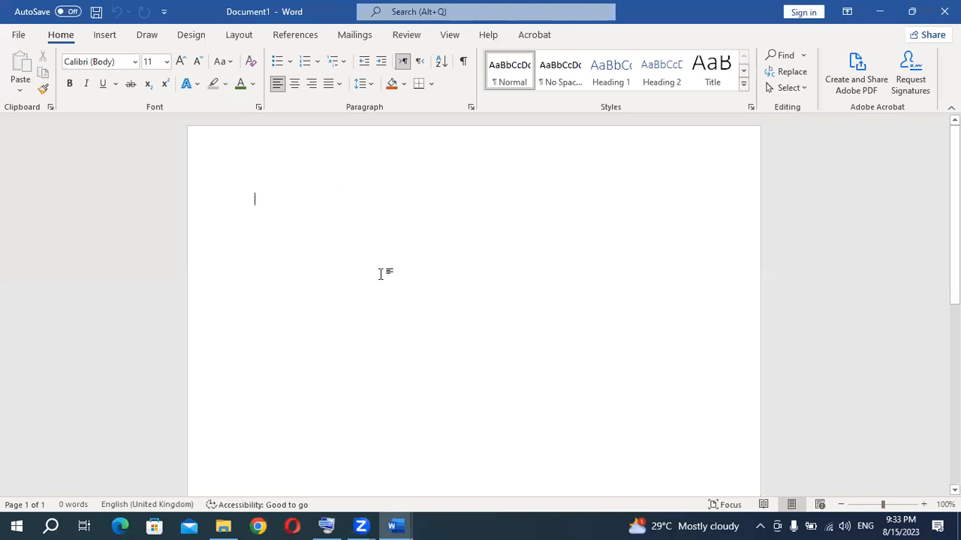
pyautogui.write('=rand(')
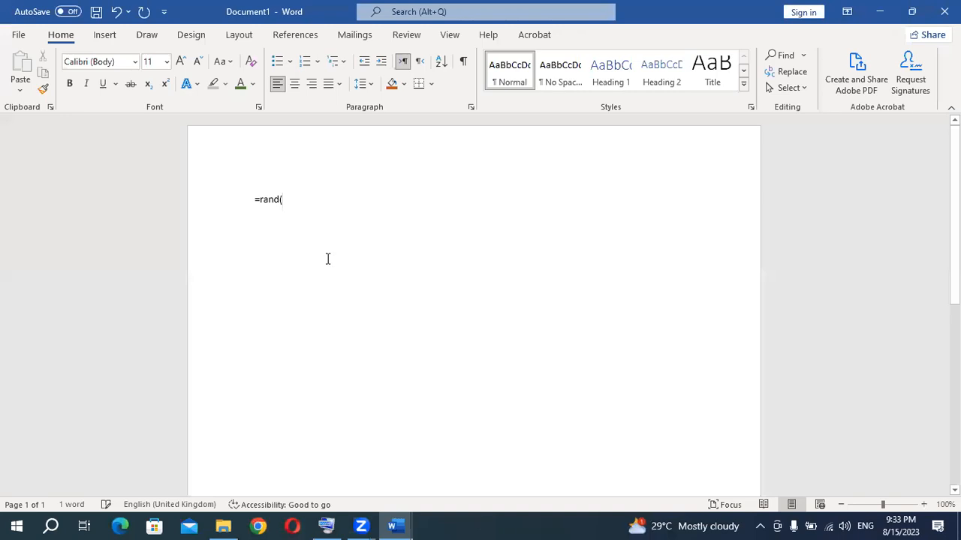
pyautogui.write(')')
pyautogui.press('Return')
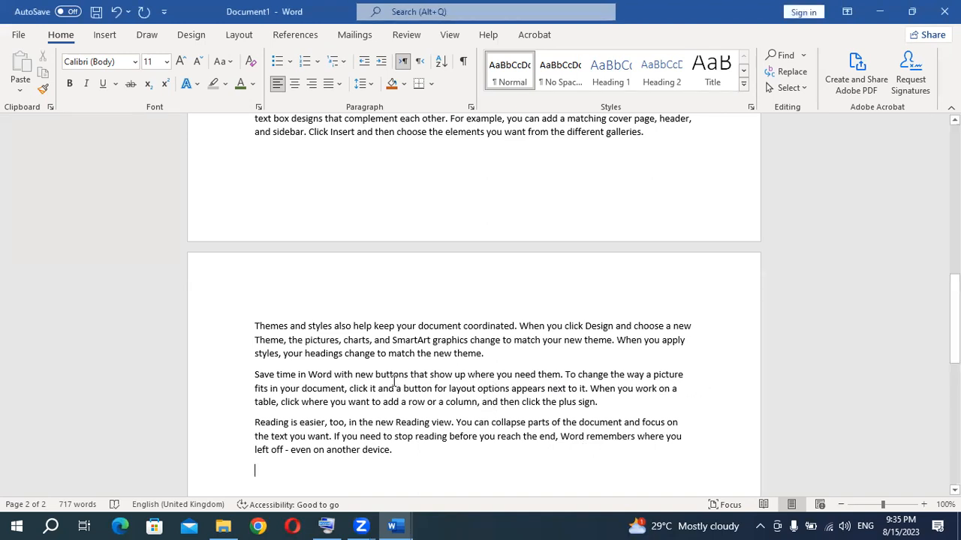
# Step: Select the text from the document's start through "To make your document look", copy it and open the Font settings
pyautogui.scroll(10, 337, 331)
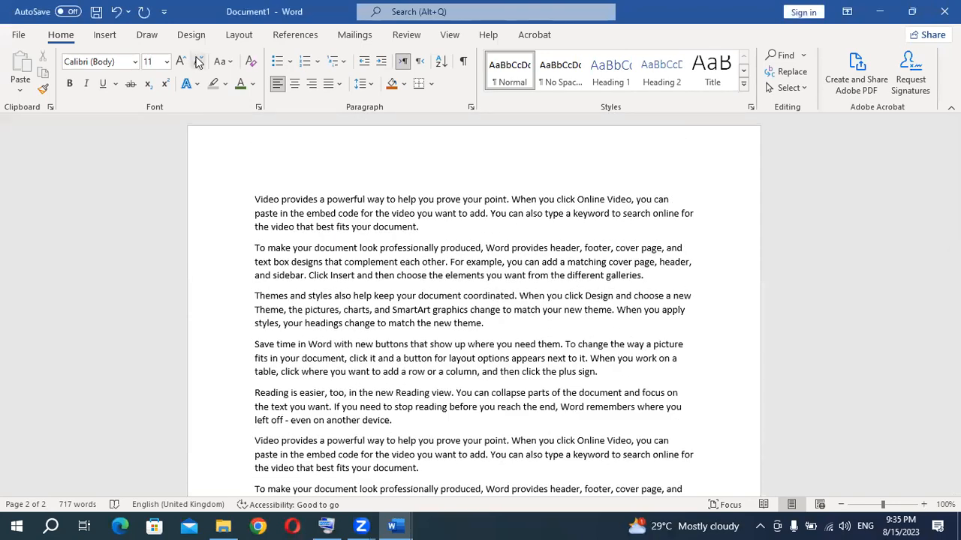
pyautogui.moveTo(258, 199); pyautogui.dragTo(379, 251)
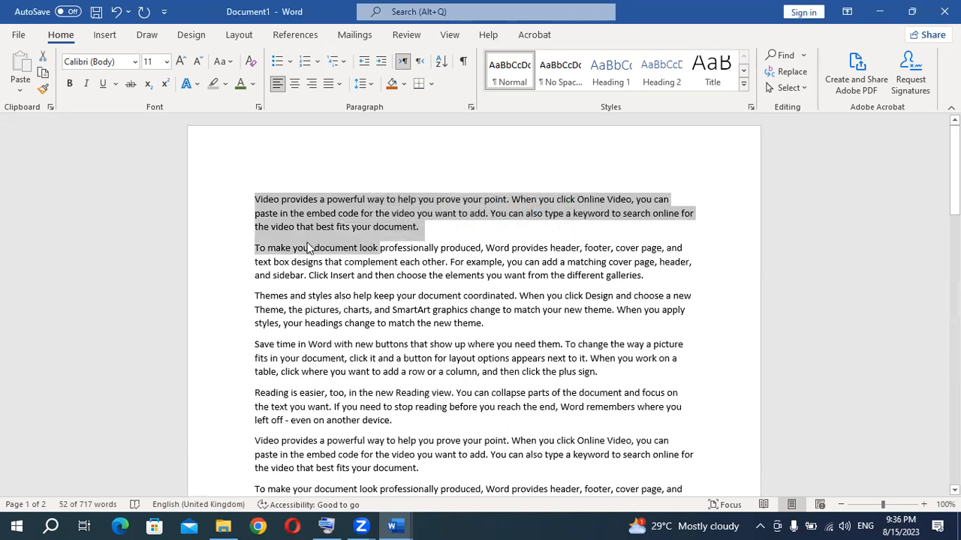
pyautogui.hotkey('ctrl', 'c')
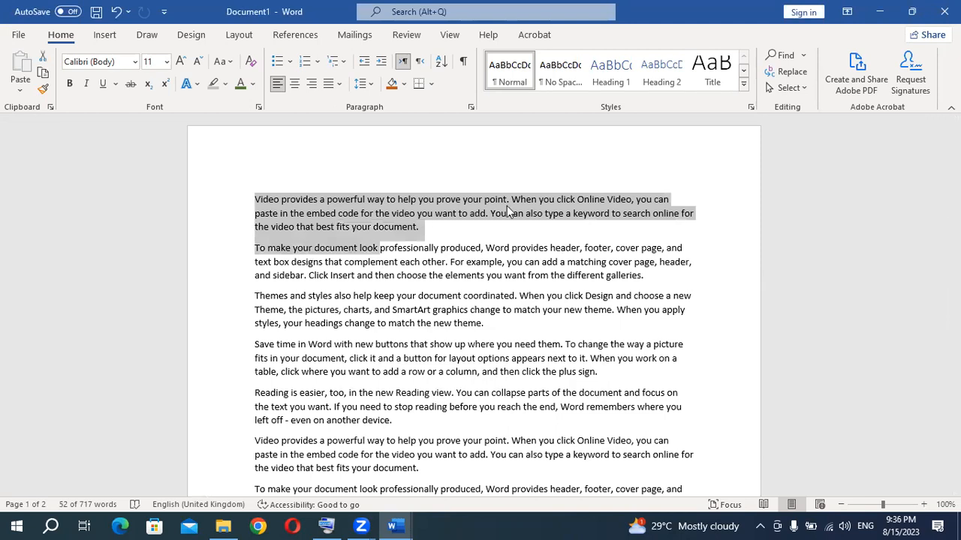
pyautogui.hotkey('ctrl', 'd')
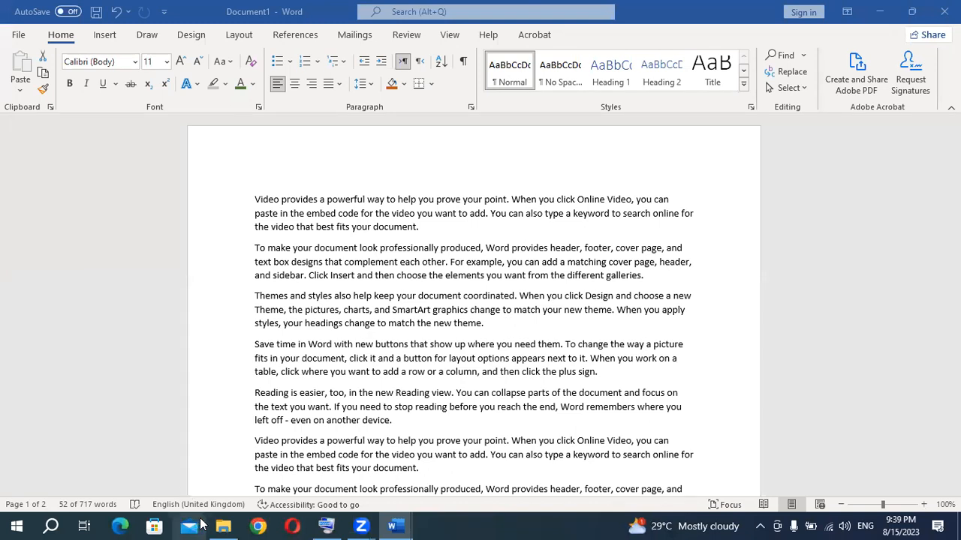
# Step: Switch to the Online Course folder in File Explorer
pyautogui.moveTo(212, 524)
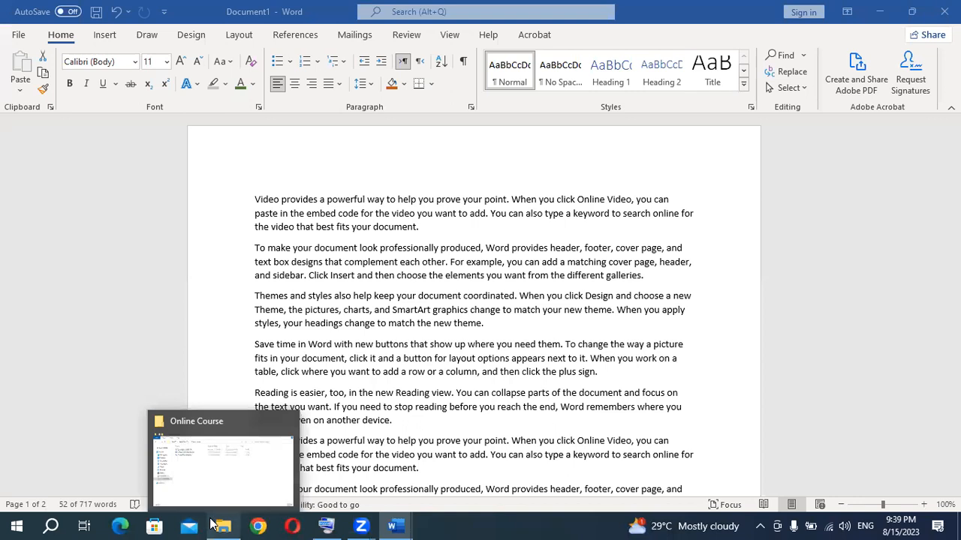